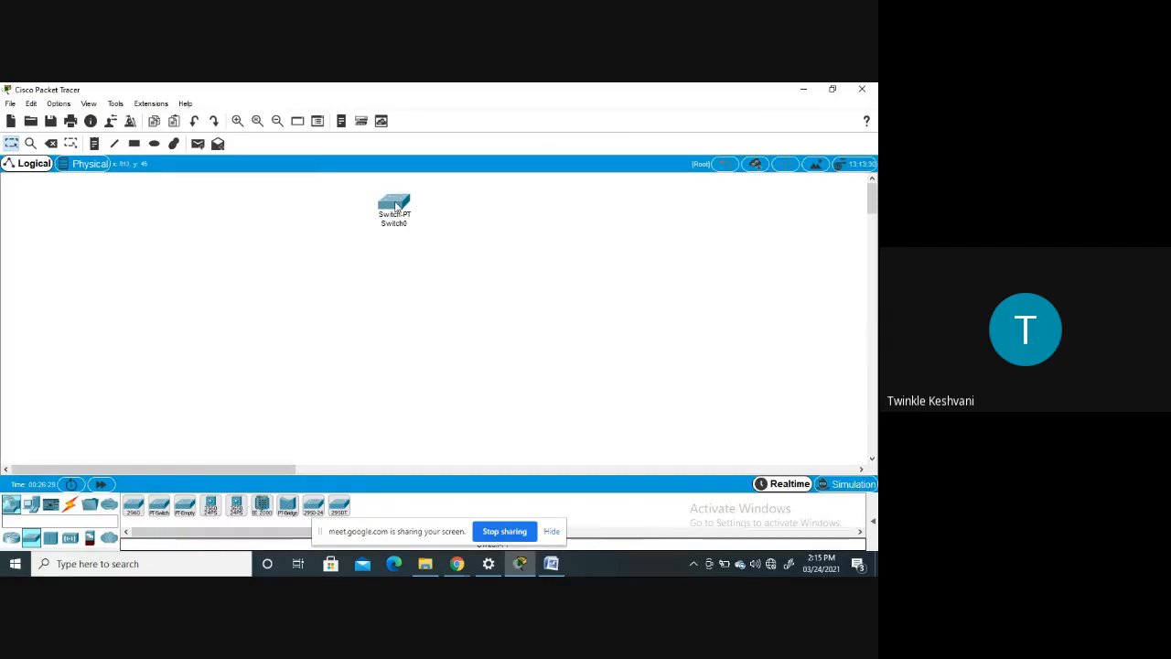
Place four PCs below the switch, two on its left side and two on its right side.
left_click(30, 504)
left_click(132, 504)
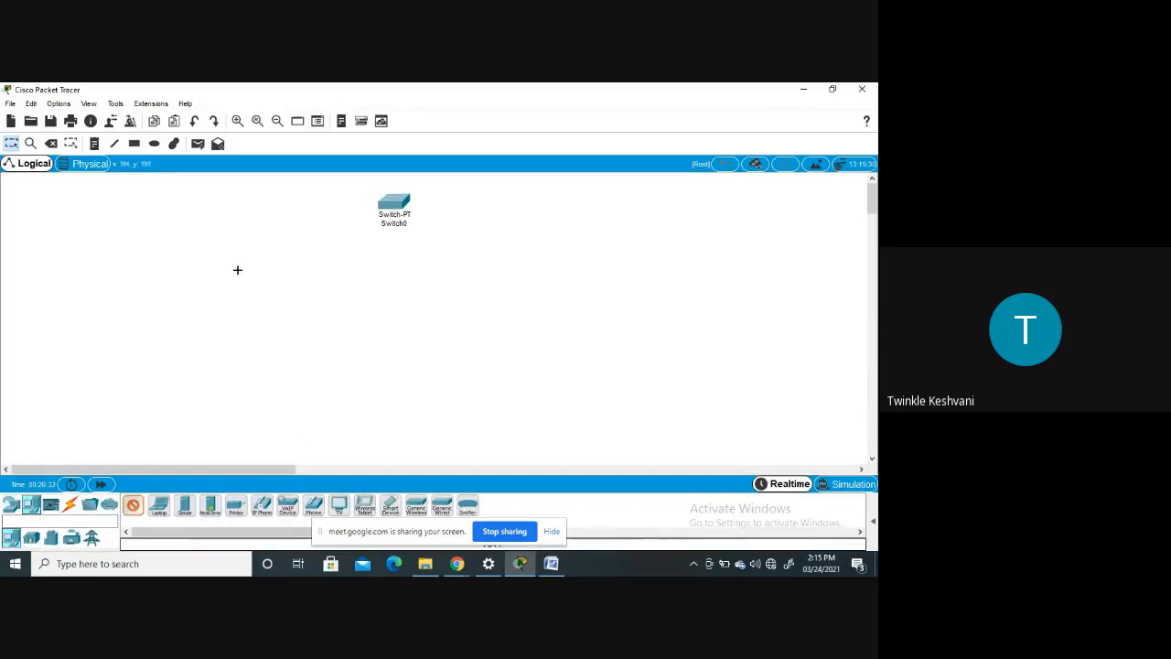
left_click(213, 253)
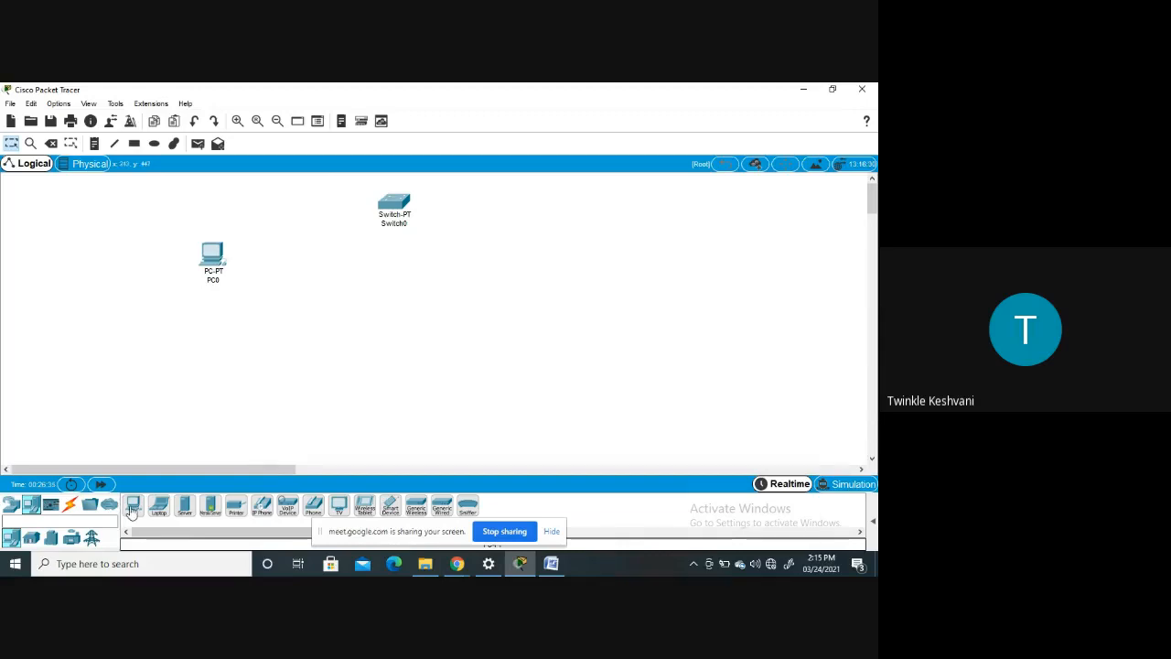
left_click(257, 340)
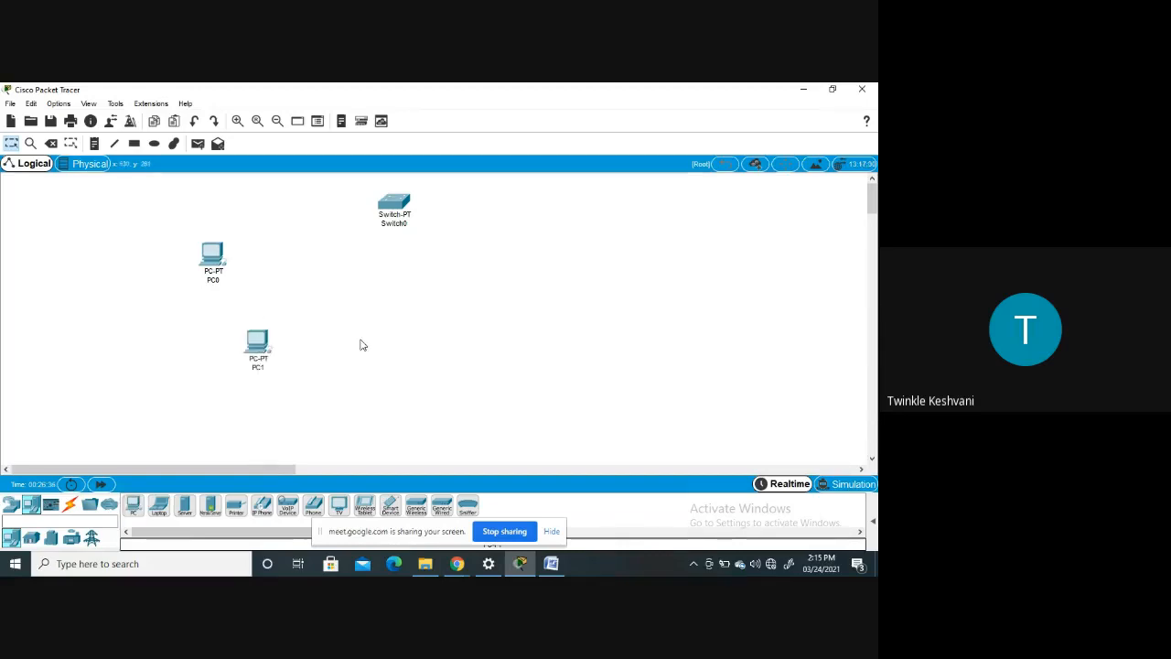
left_click(132, 504)
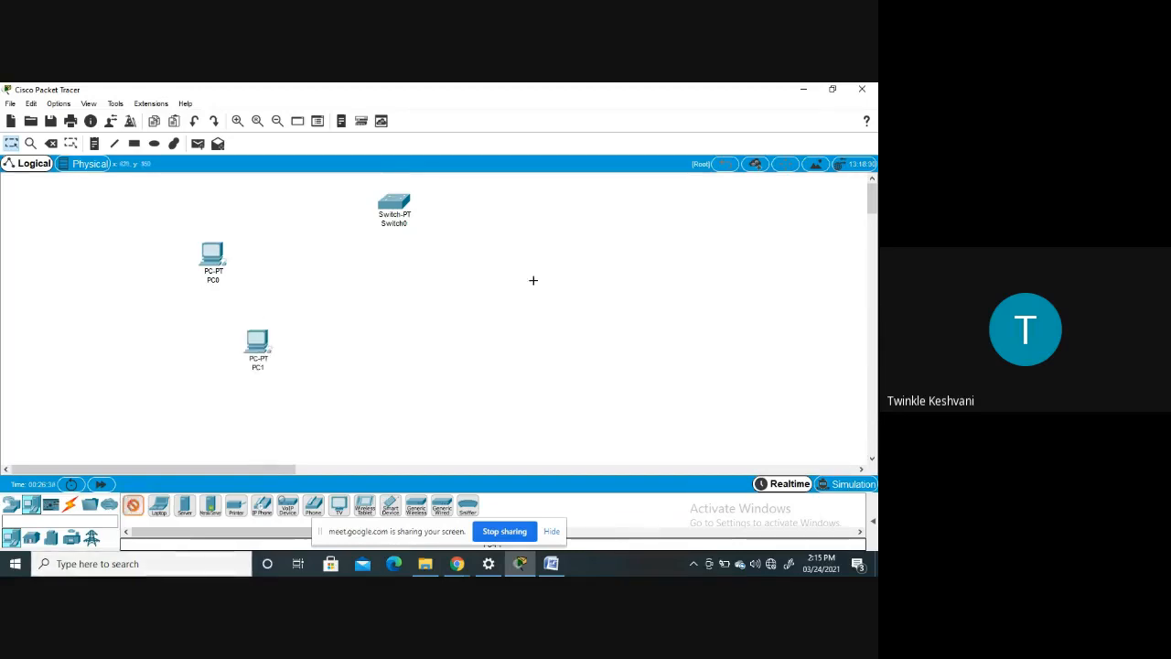
left_click(582, 229)
left_click(132, 504)
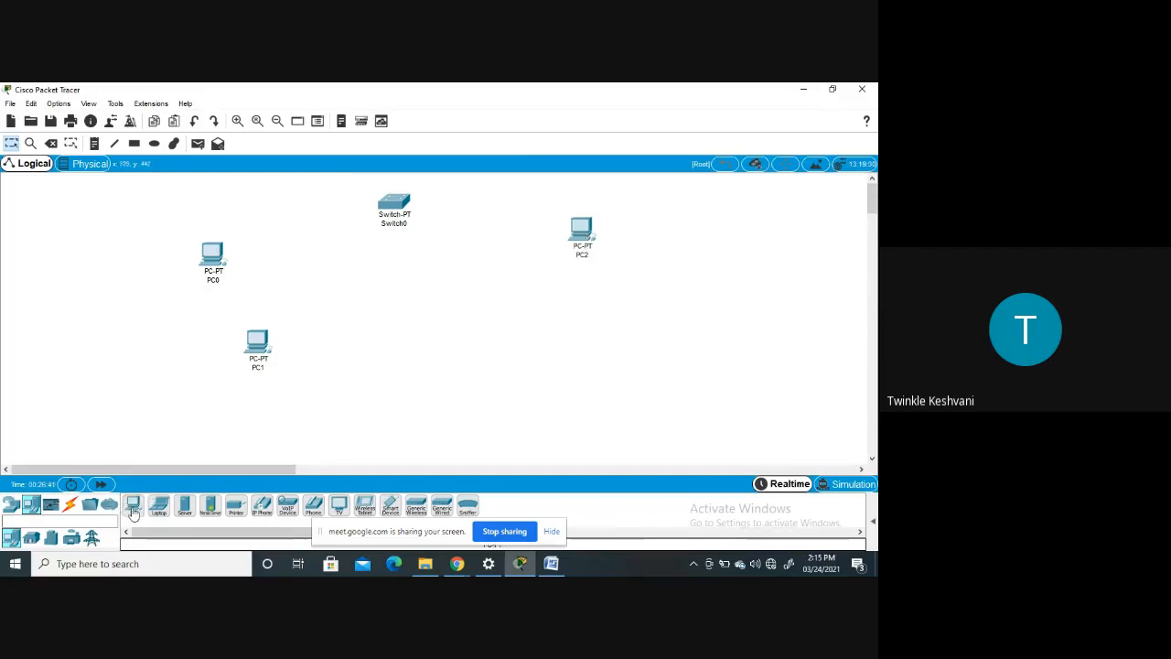
left_click(531, 318)
Reposition the four PCs lower in the workspace, keeping one pair on each side below the switch.
left_click_drag(582, 230, 614, 286)
left_click_drag(533, 336, 538, 358)
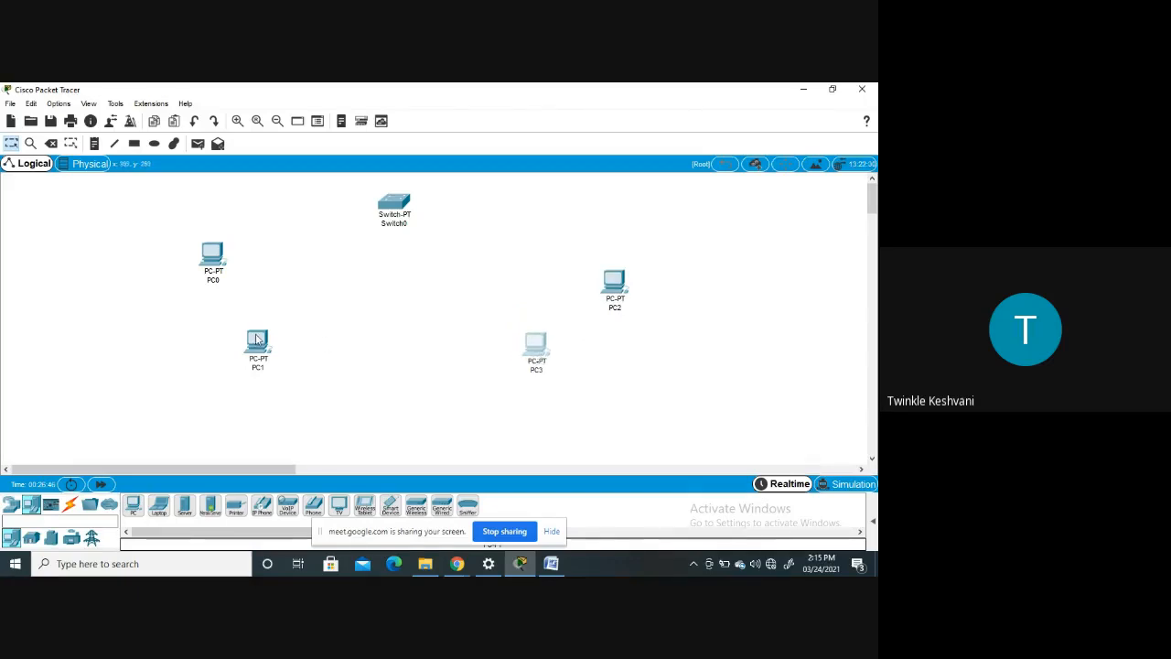
mouse_move(257, 343)
left_mouse_down()
mouse_move(261, 367)
mouse_move(265, 352)
left_mouse_up()
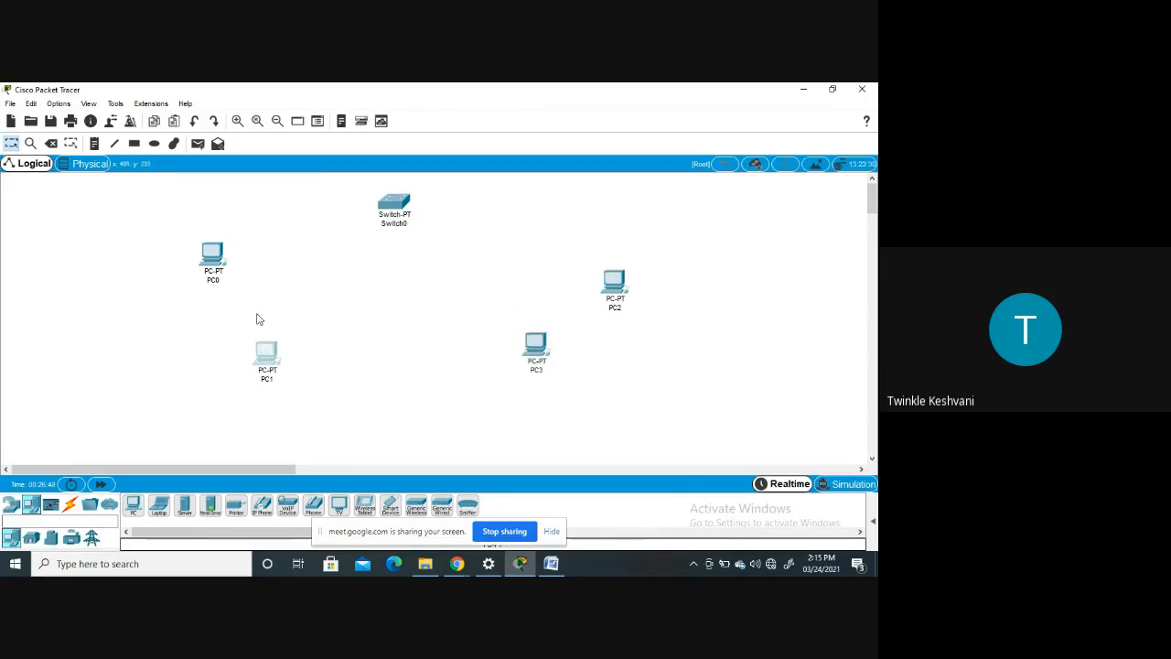
left_click_drag(227, 259, 234, 295)
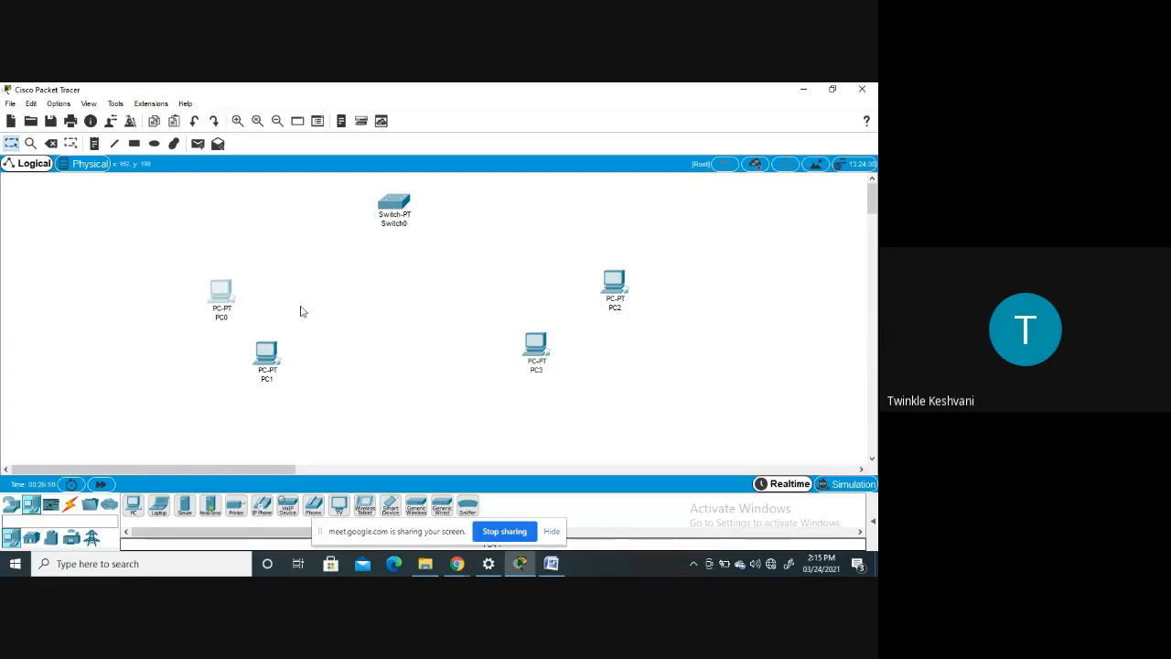
Connect PC0's FastEthernet0 port to FastEthernet0/1 on the switch with a copper straight-through cable.
left_click(69, 504)
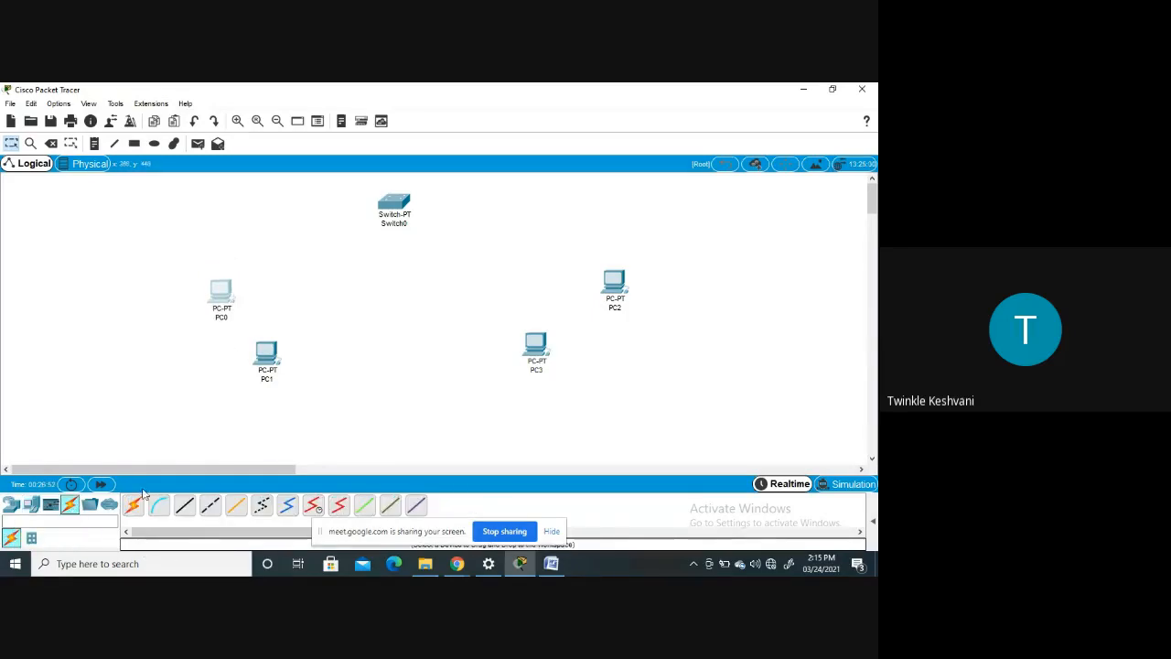
left_click(184, 504)
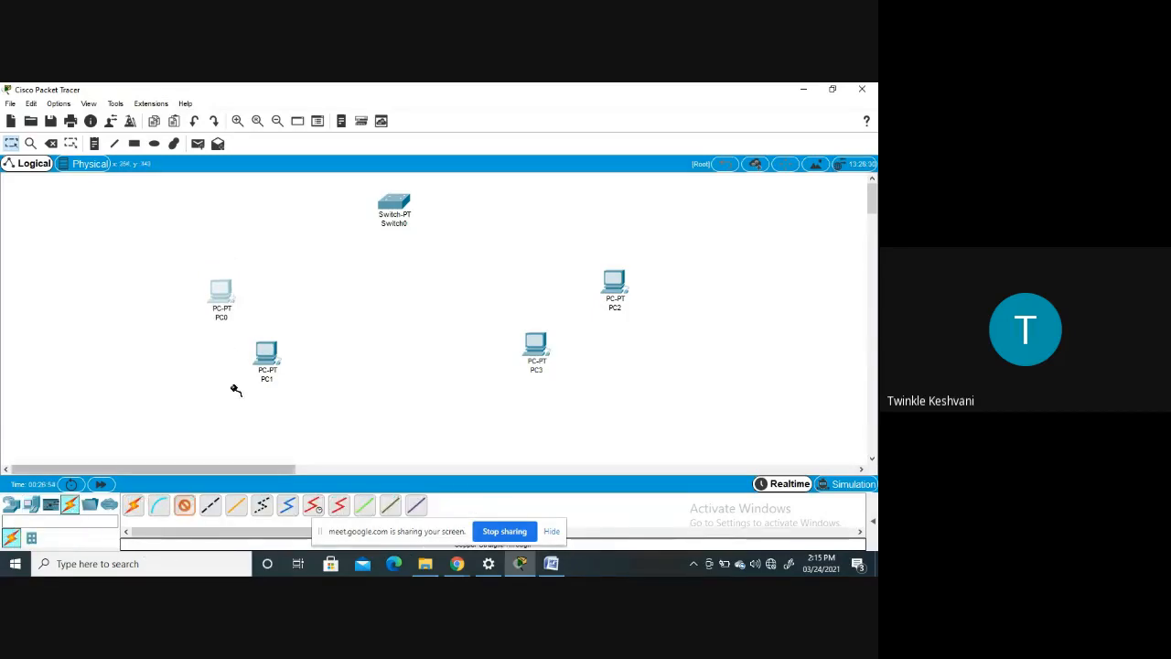
left_click(230, 295)
left_click(293, 345)
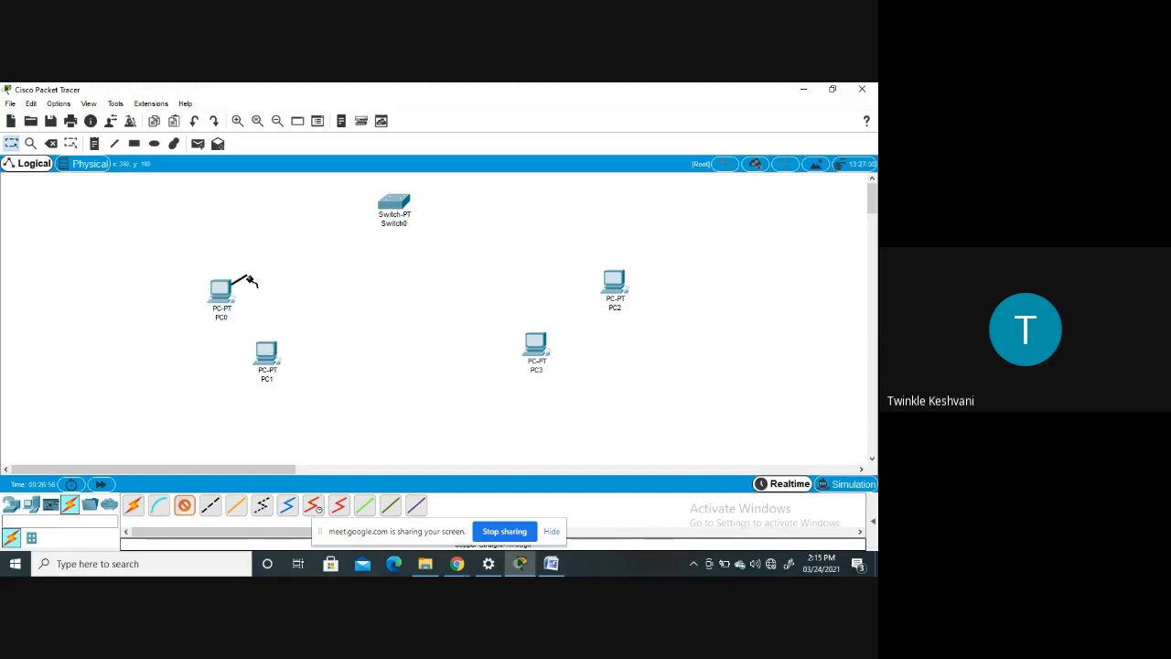
left_click(393, 205)
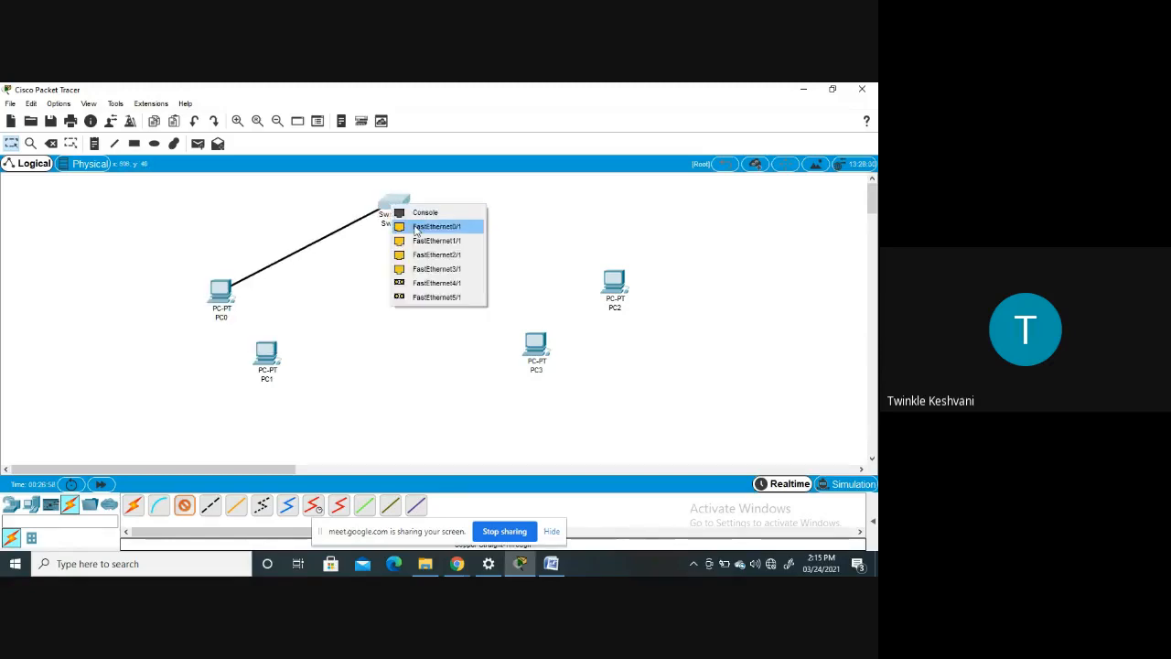
left_click(416, 228)
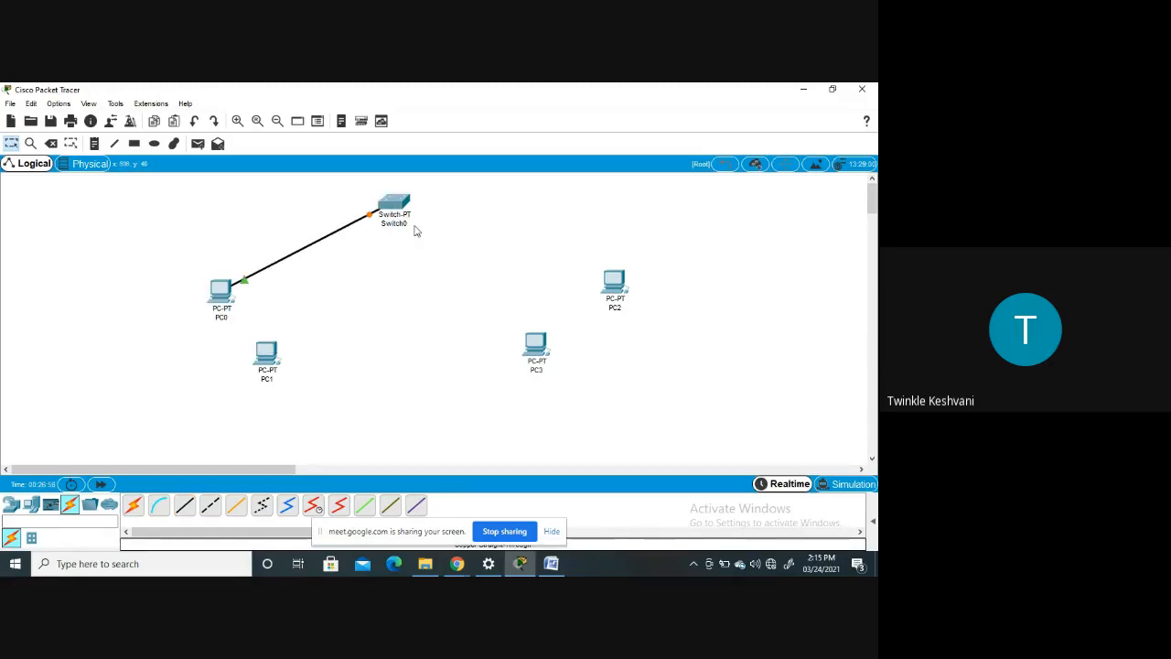
Connect PC1's FastEthernet0 port to FastEthernet1/1 on the switch with a copper straight-through cable.
left_click(186, 514)
left_click(266, 353)
left_click(300, 399)
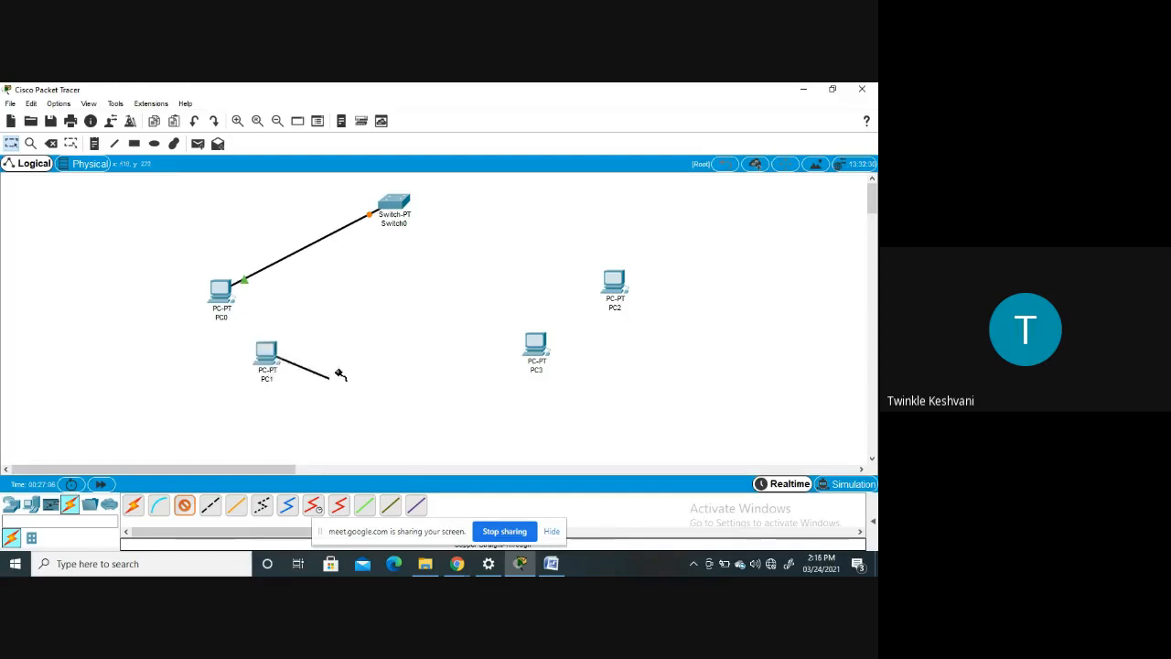
left_click(397, 202)
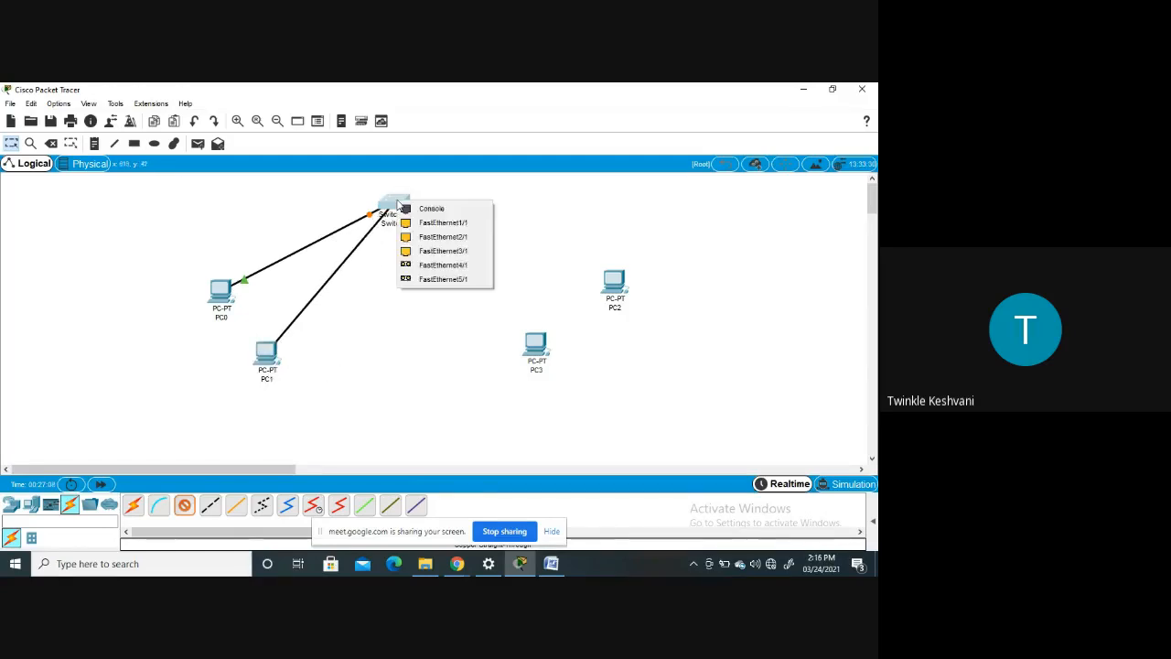
left_click(413, 225)
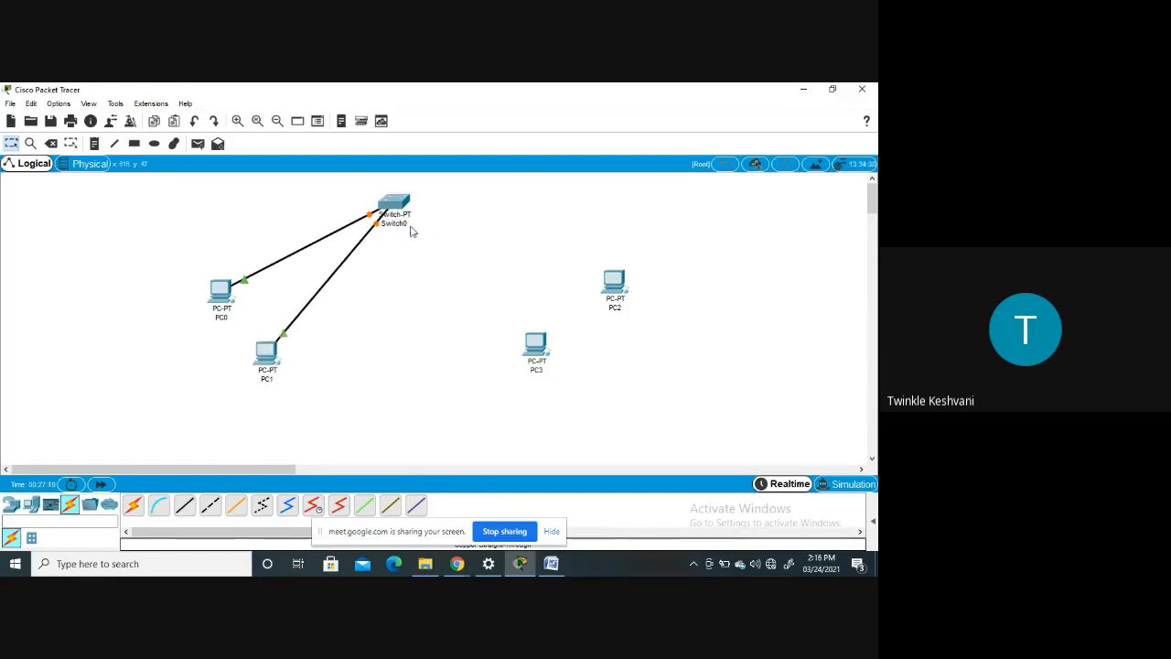
Connect PC3's FastEthernet0 port to FastEthernet2/1 on the switch with a copper straight-through cable.
left_click(185, 506)
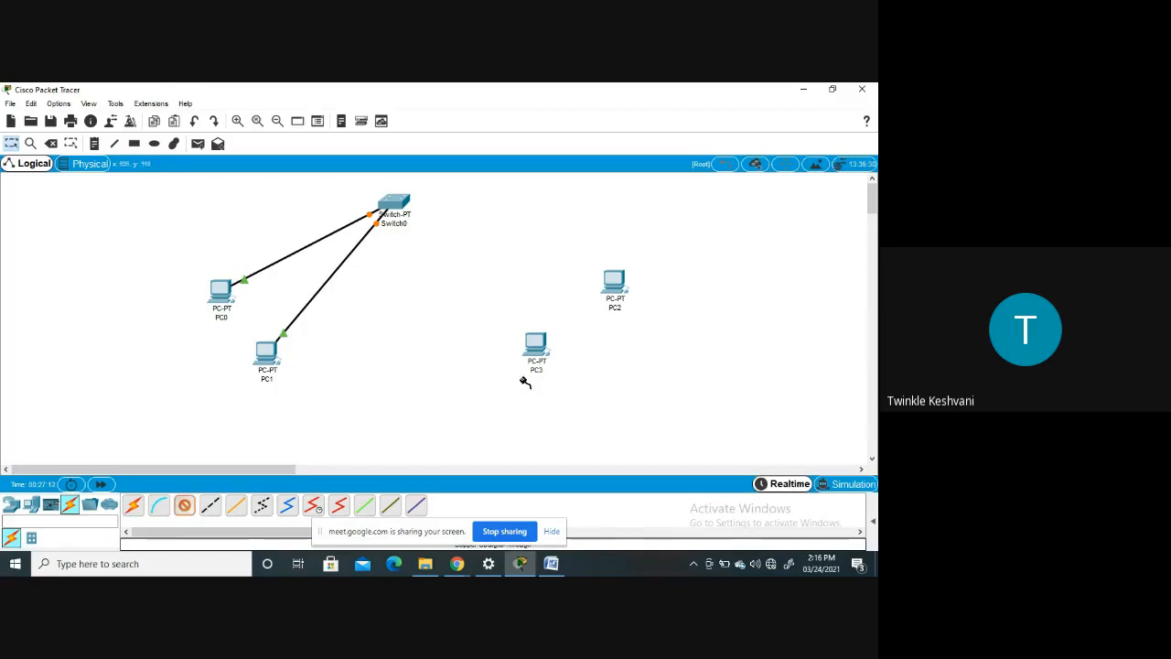
left_click(535, 344)
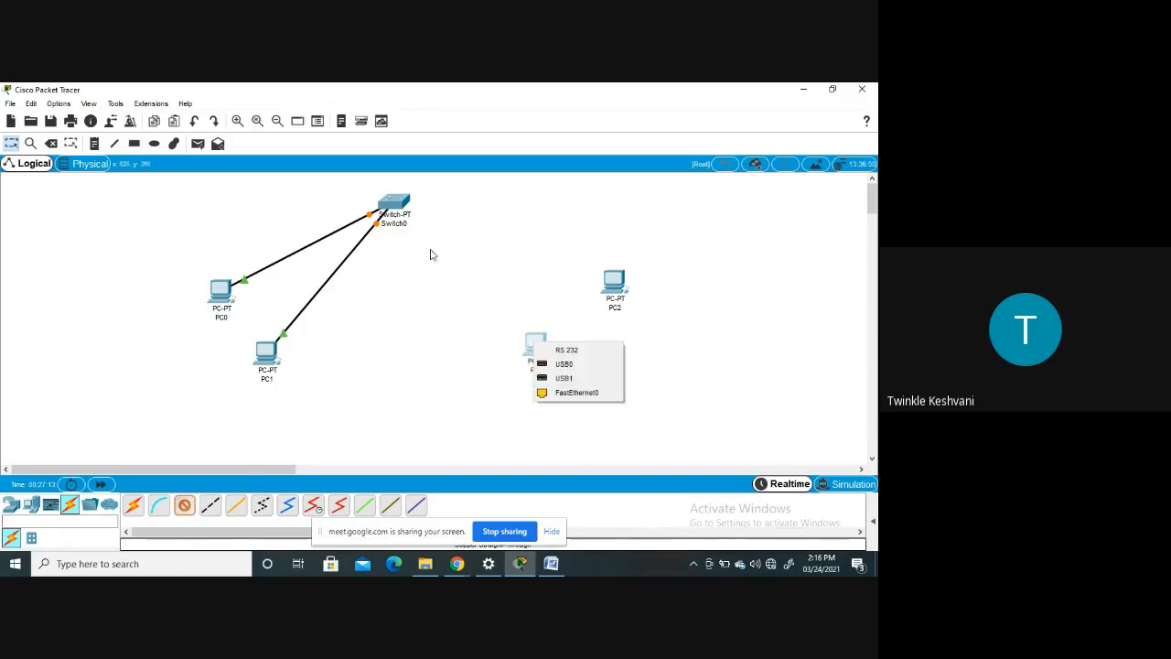
left_click(563, 391)
left_click(404, 203)
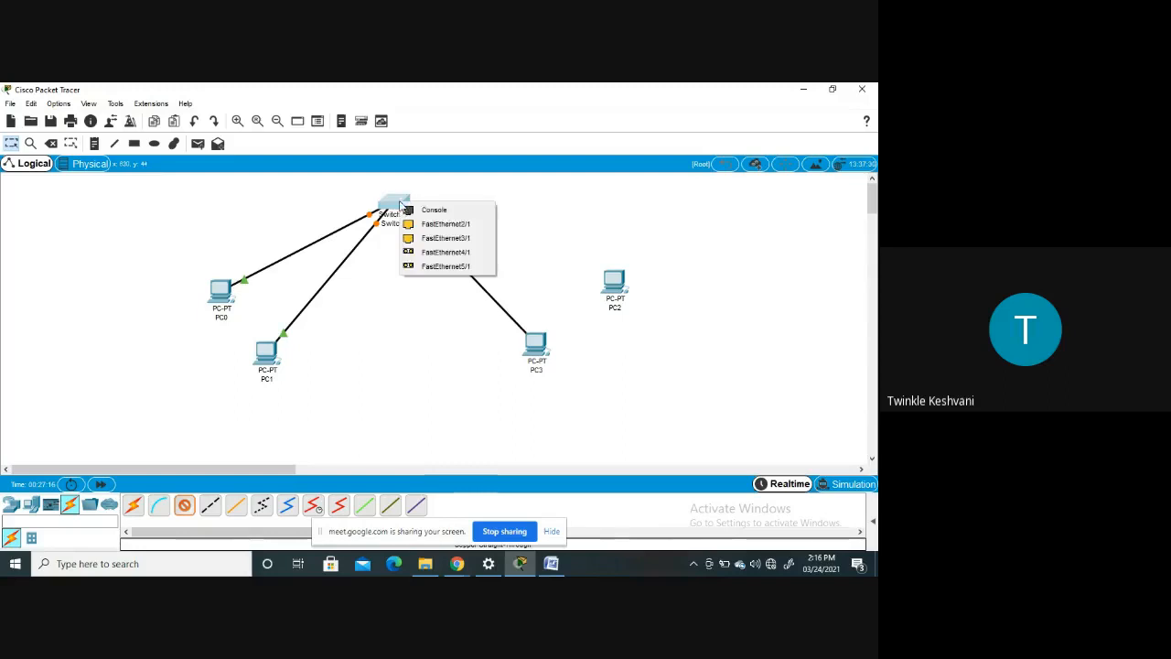
left_click(435, 225)
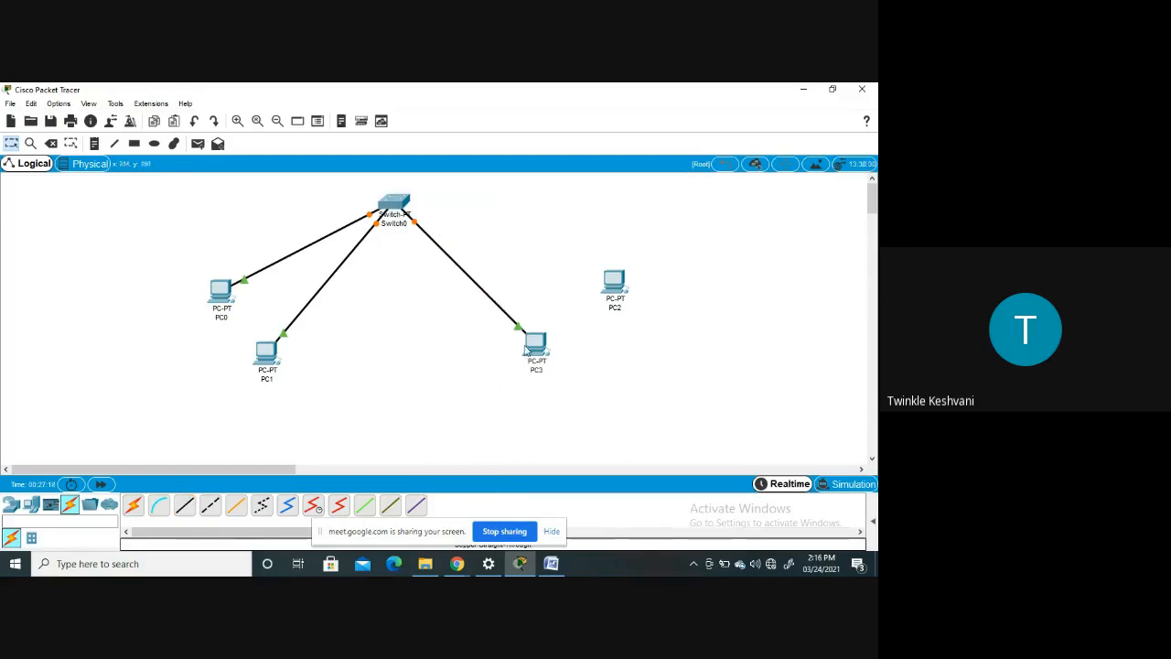
Connect PC2 to FastEthernet3/1 on the switch with a copper straight-through cable and check the port labels on the PC0 and PC1 links.
left_click(184, 505)
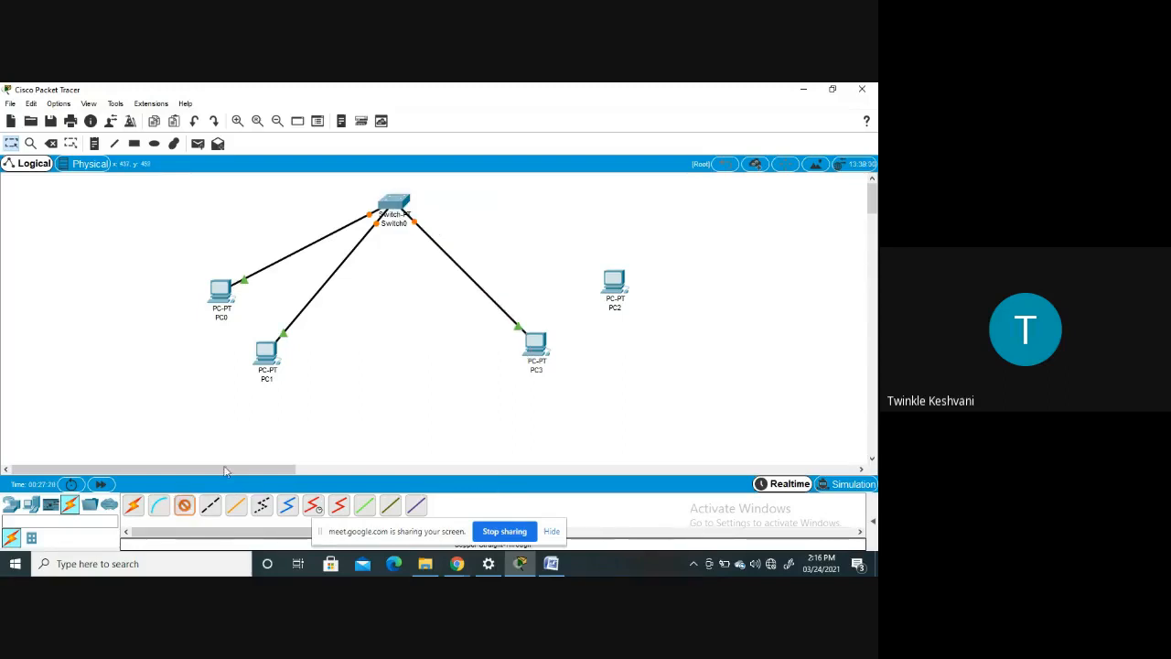
left_click(611, 280)
left_click(649, 325)
left_click(397, 204)
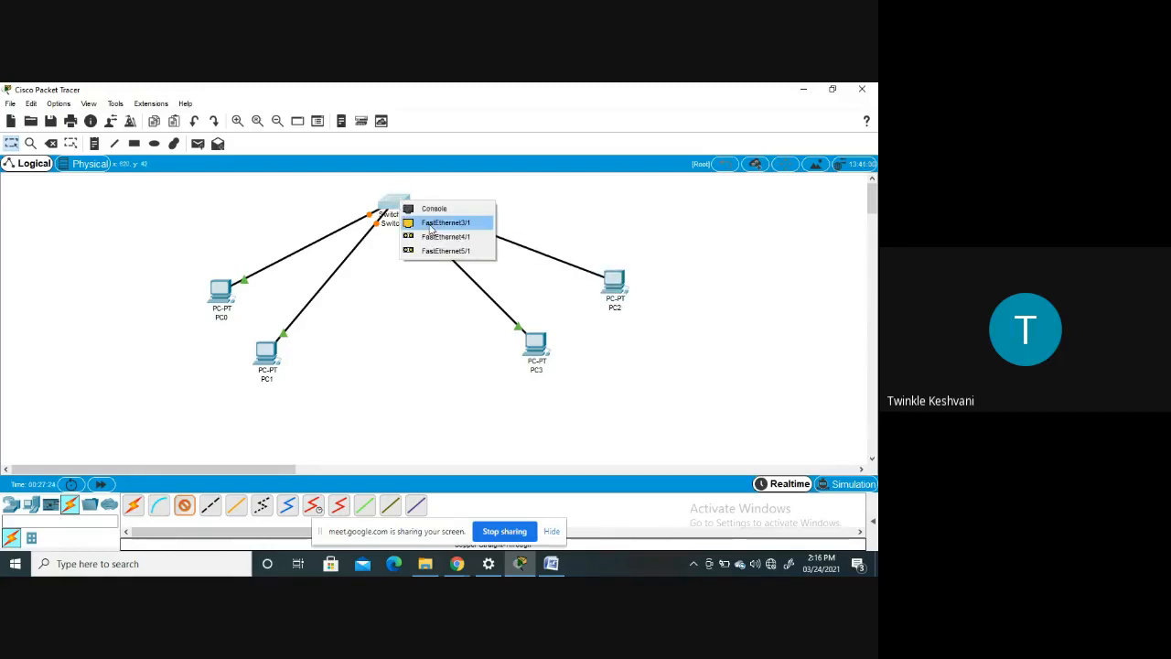
left_click(432, 223)
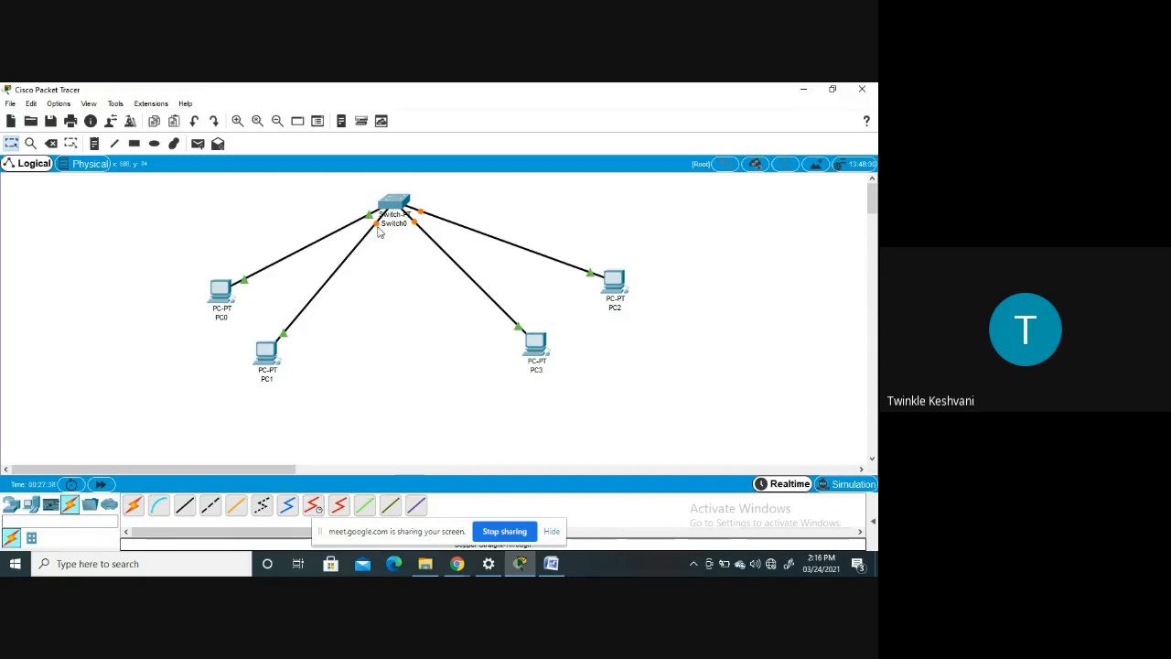
mouse_move(379, 233)
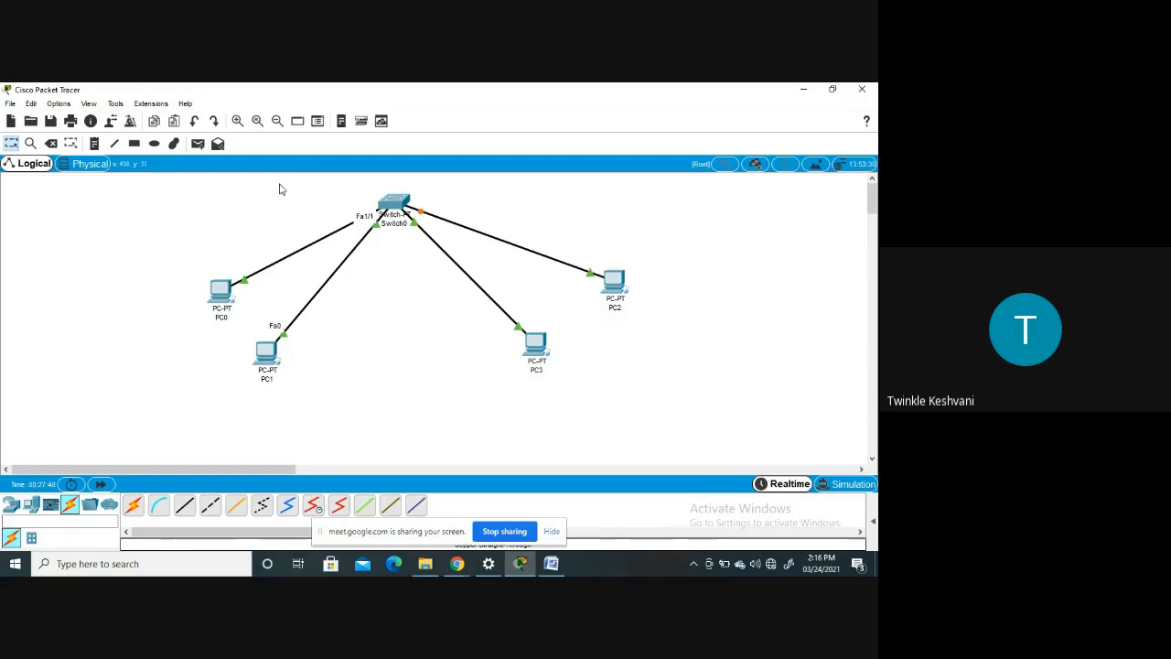
mouse_move(245, 284)
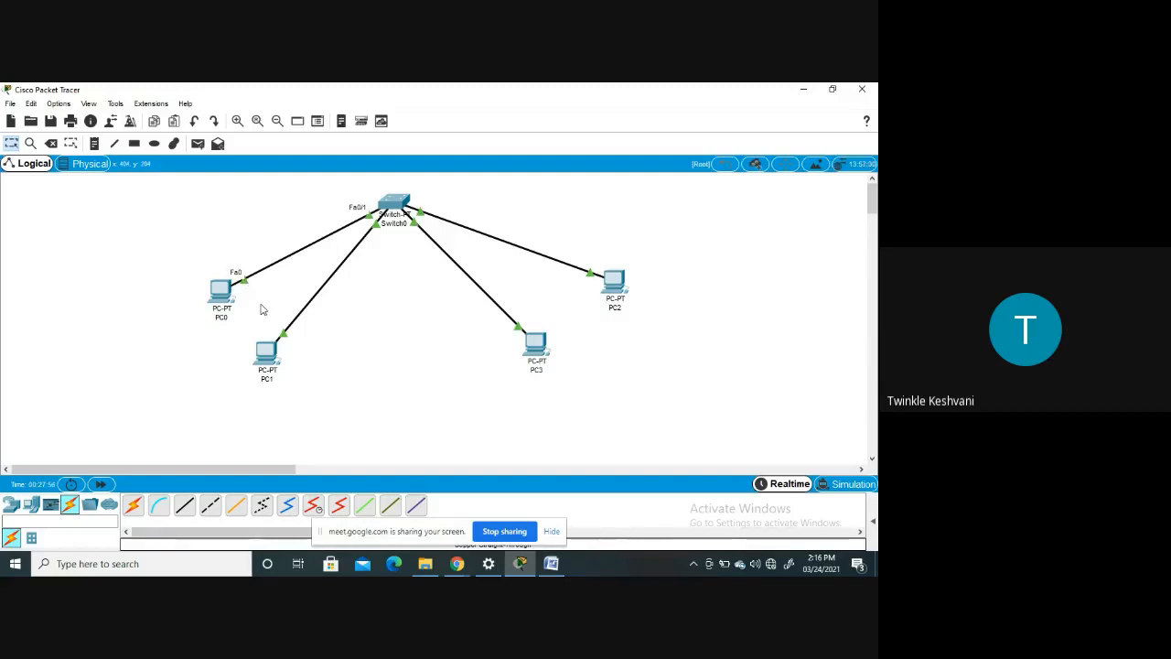
Draw an unfilled ellipse with a blue outline enclosing PC0 and PC1.
left_click(155, 144)
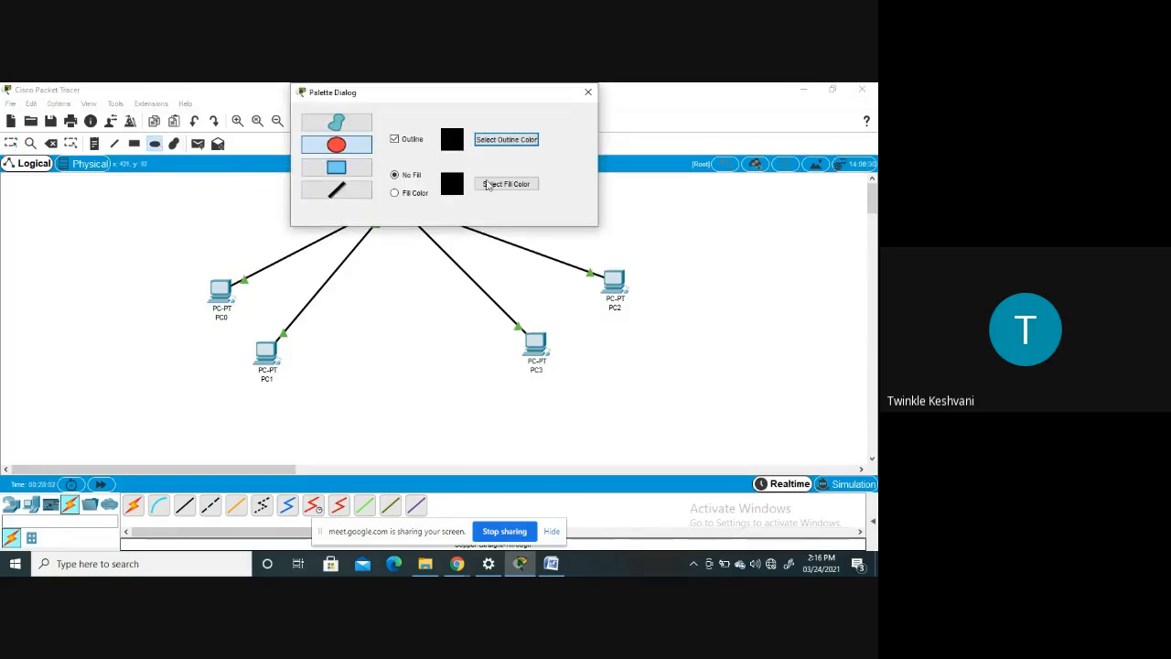
left_click(504, 141)
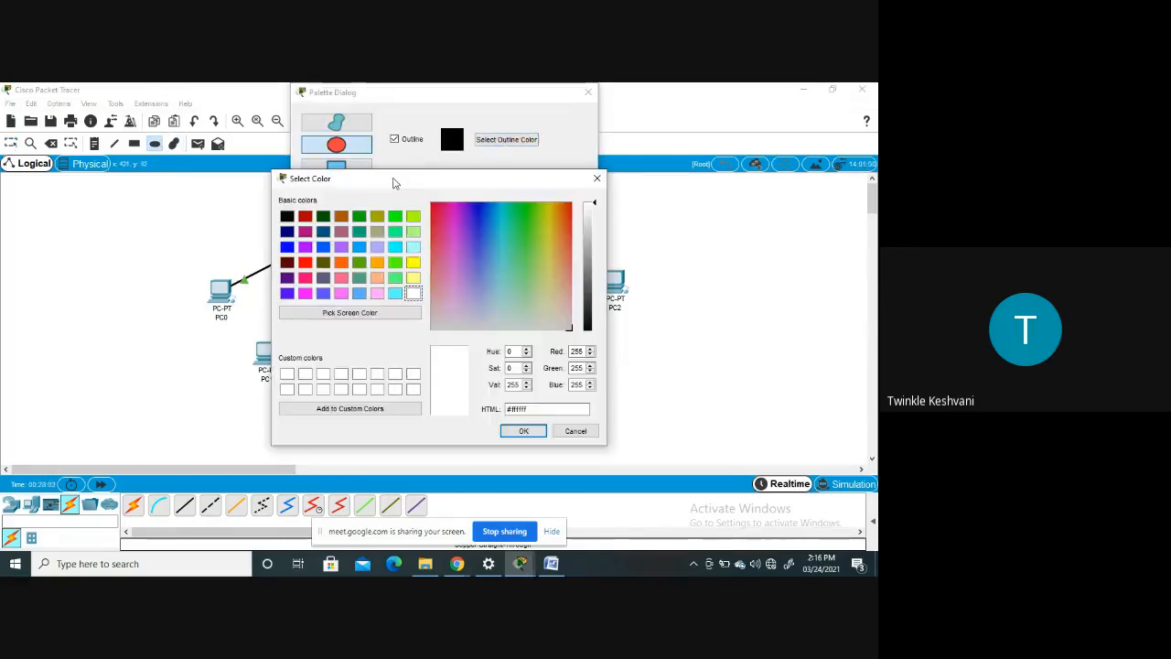
left_click(475, 222)
left_click(518, 431)
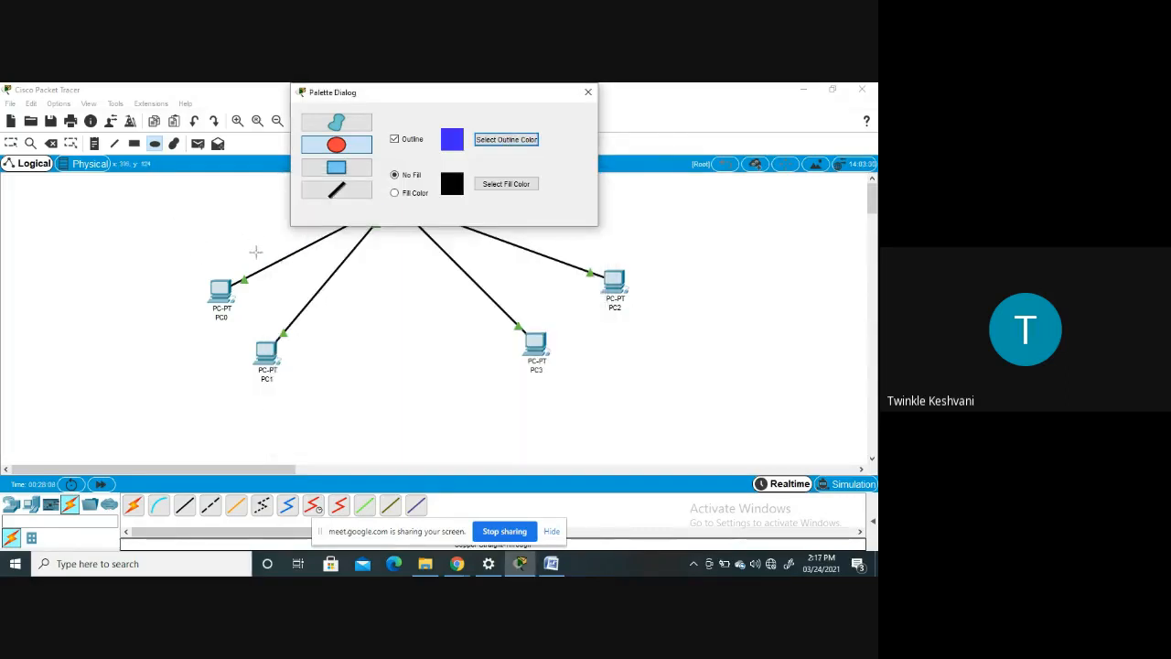
left_click_drag(164, 250, 318, 395)
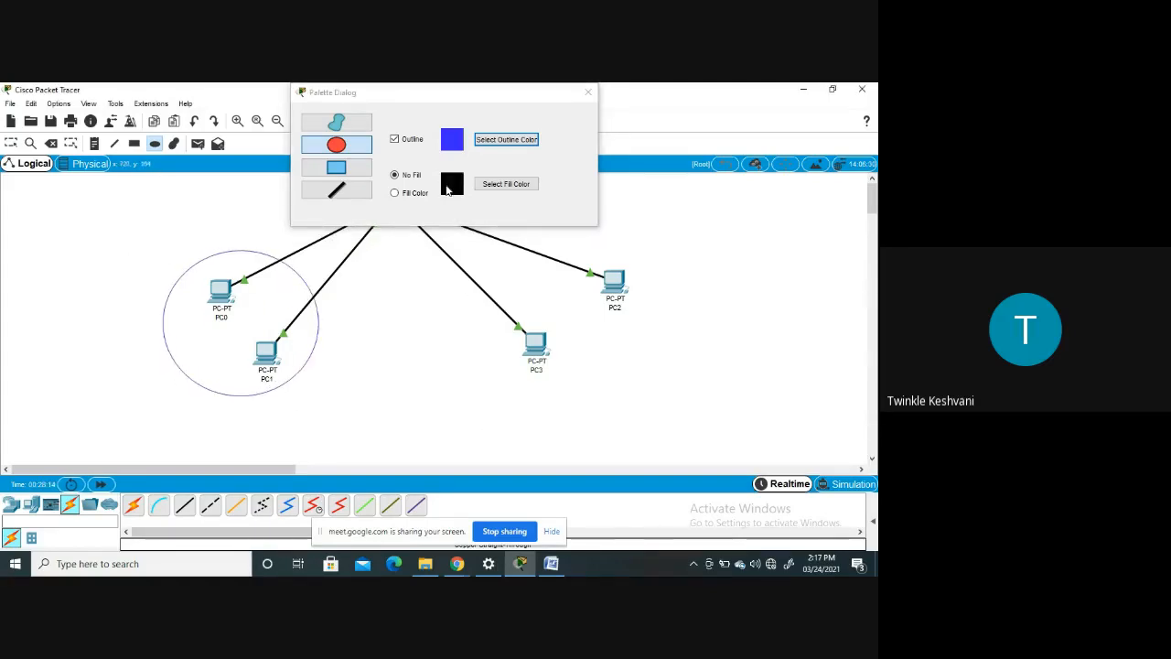
Try to enclose PC2 and PC3 in an unfilled ellipse with a lighter blue outline.
left_click(494, 142)
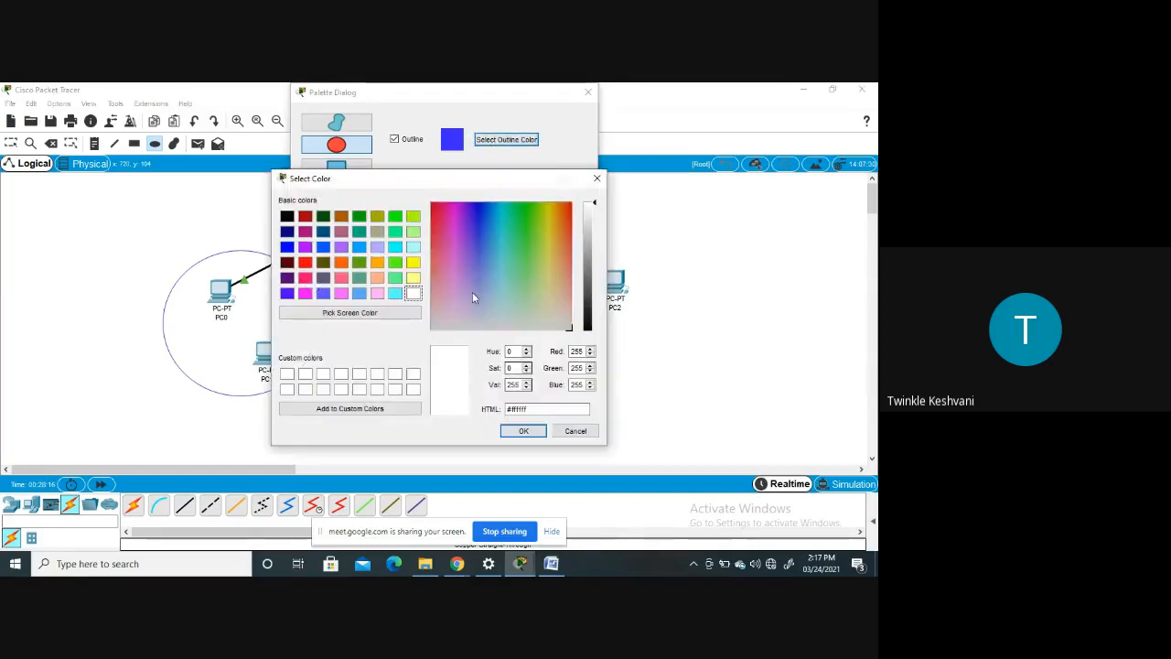
left_click(476, 244)
left_click(523, 431)
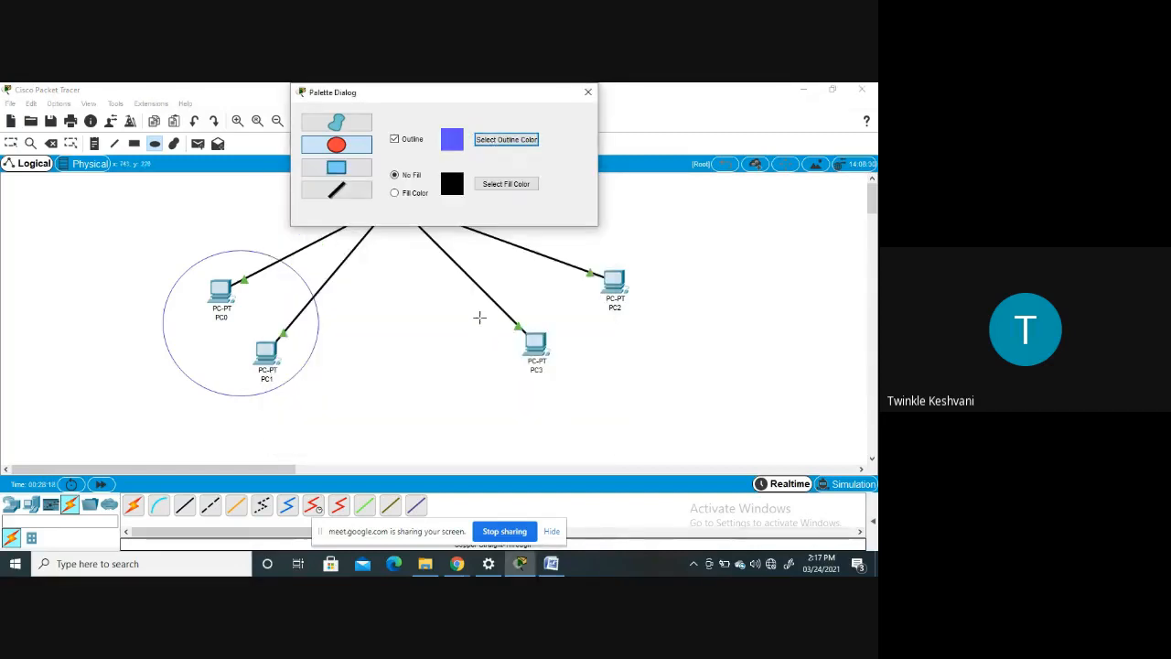
left_click_drag(472, 293, 687, 438)
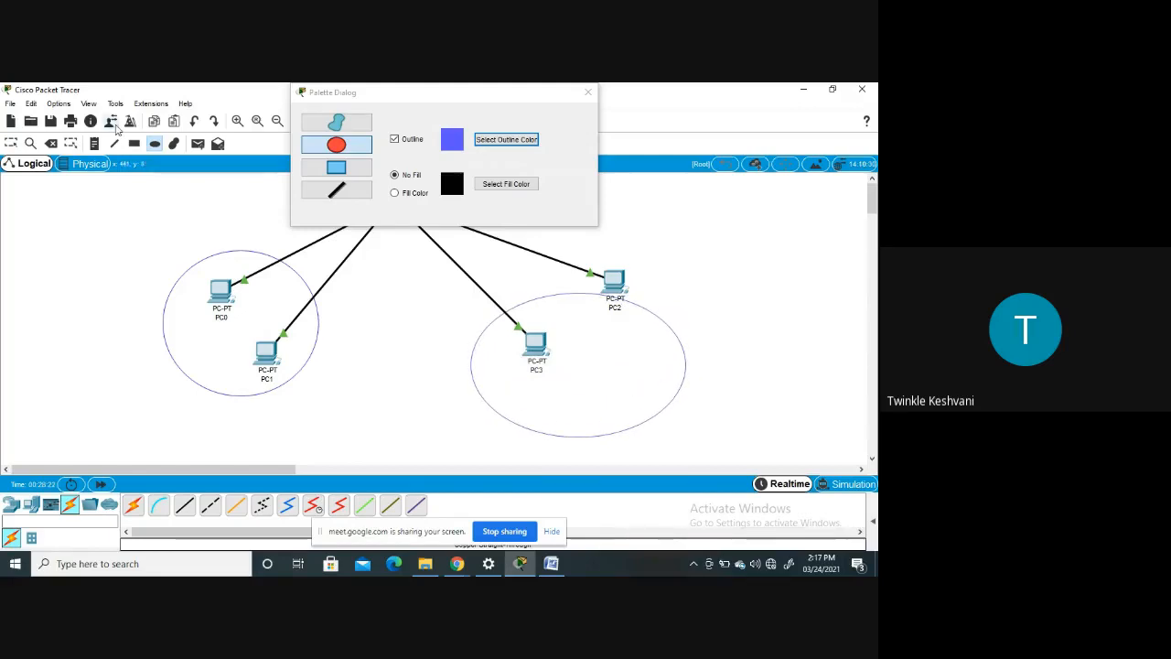
Delete the misplaced ellipse around PC3.
left_click(51, 144)
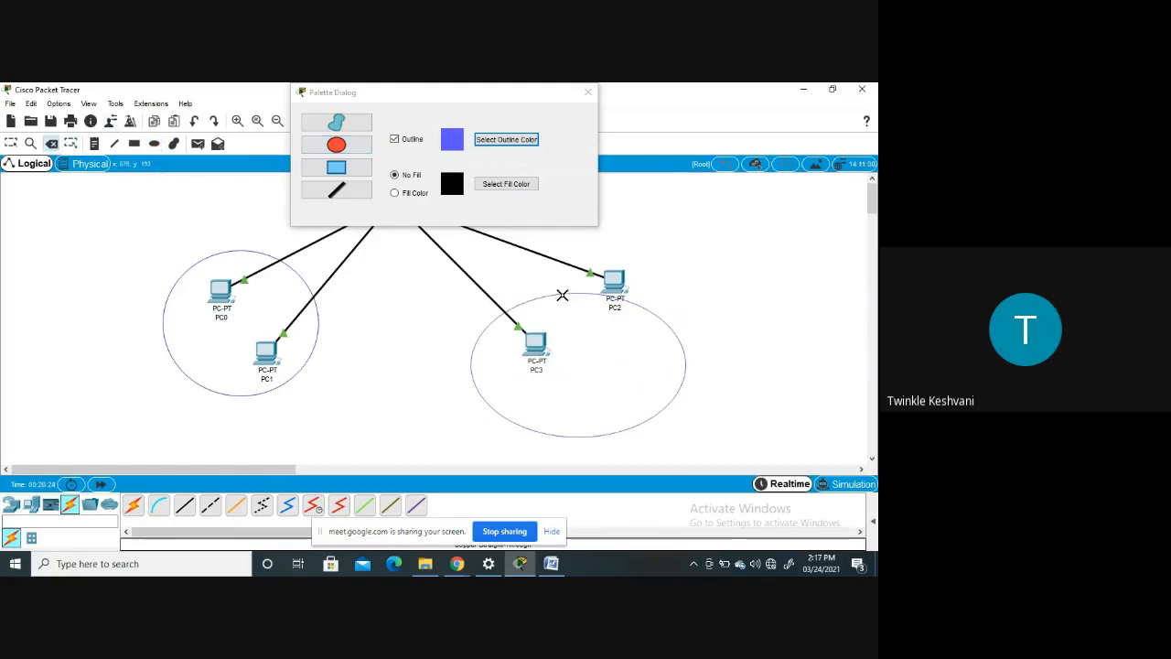
left_click(560, 294)
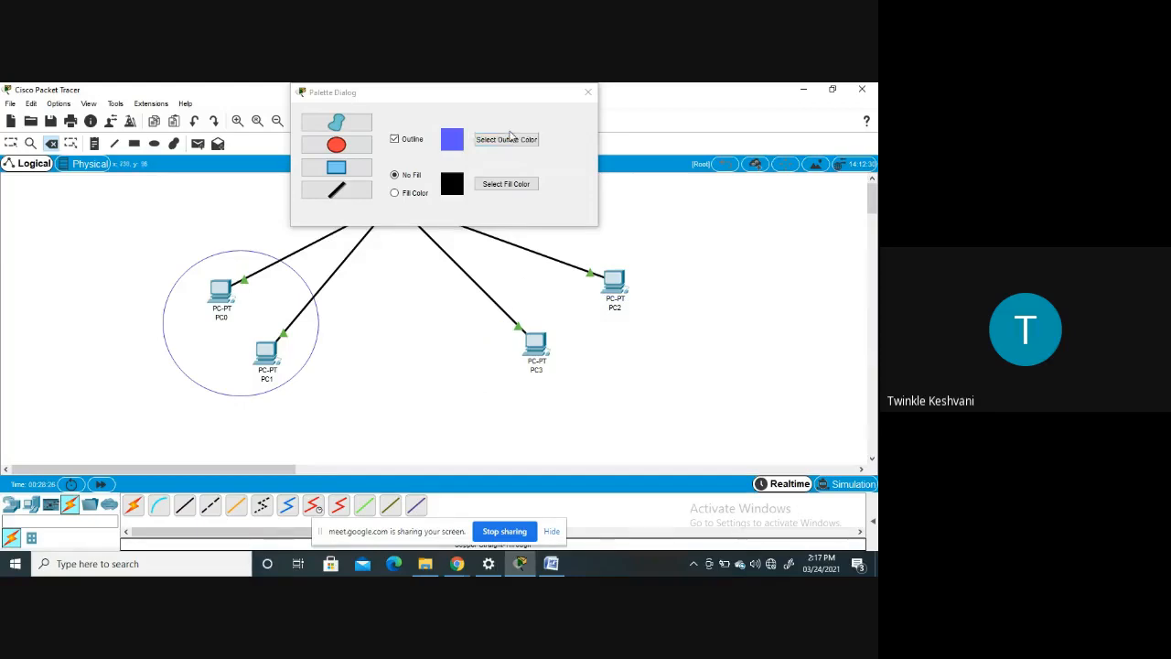
Try to enclose PC2 and PC3 in an unfilled blue-outlined ellipse and delete the misplaced shape.
left_click(510, 137)
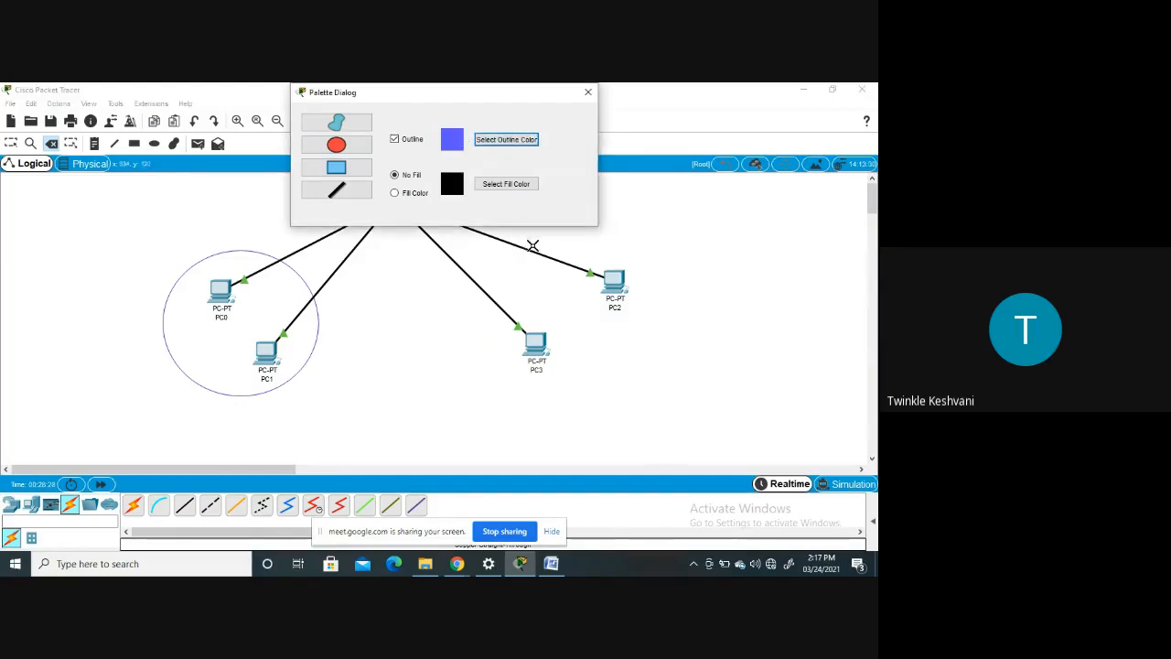
left_click(557, 392)
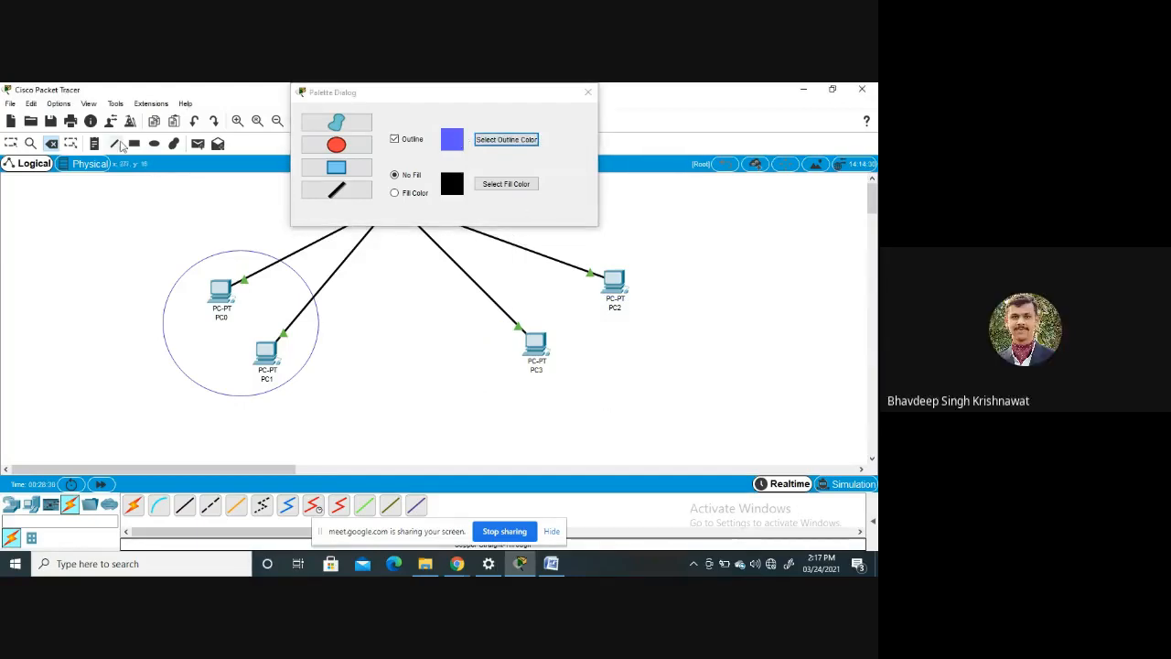
left_click(154, 144)
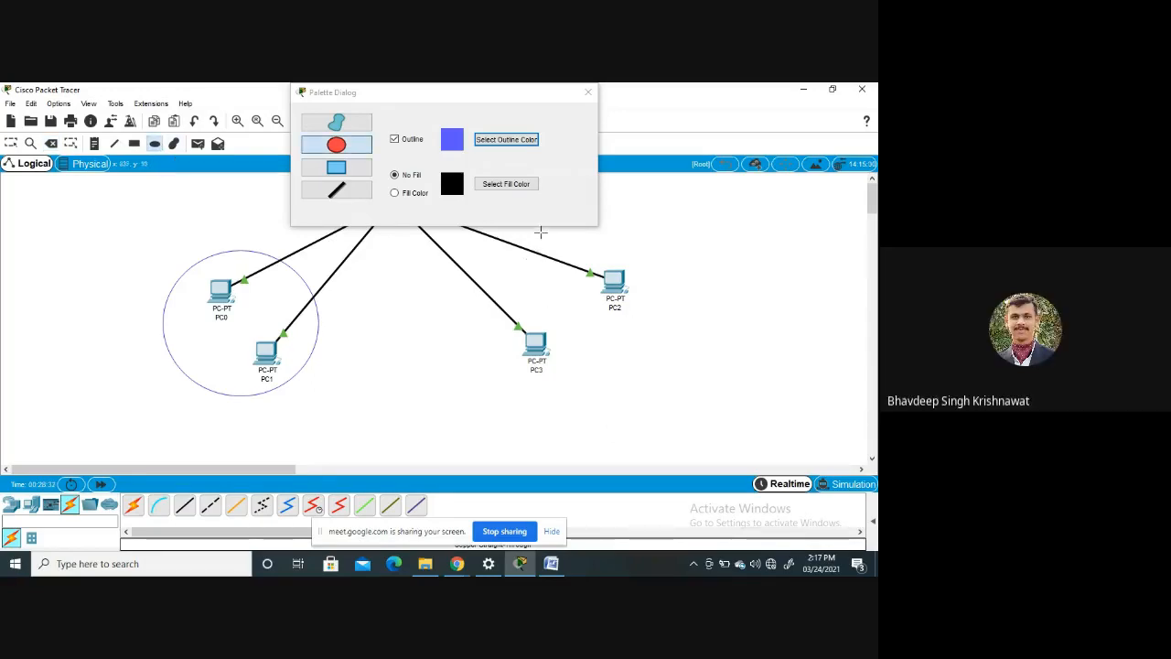
left_click_drag(541, 233, 724, 406)
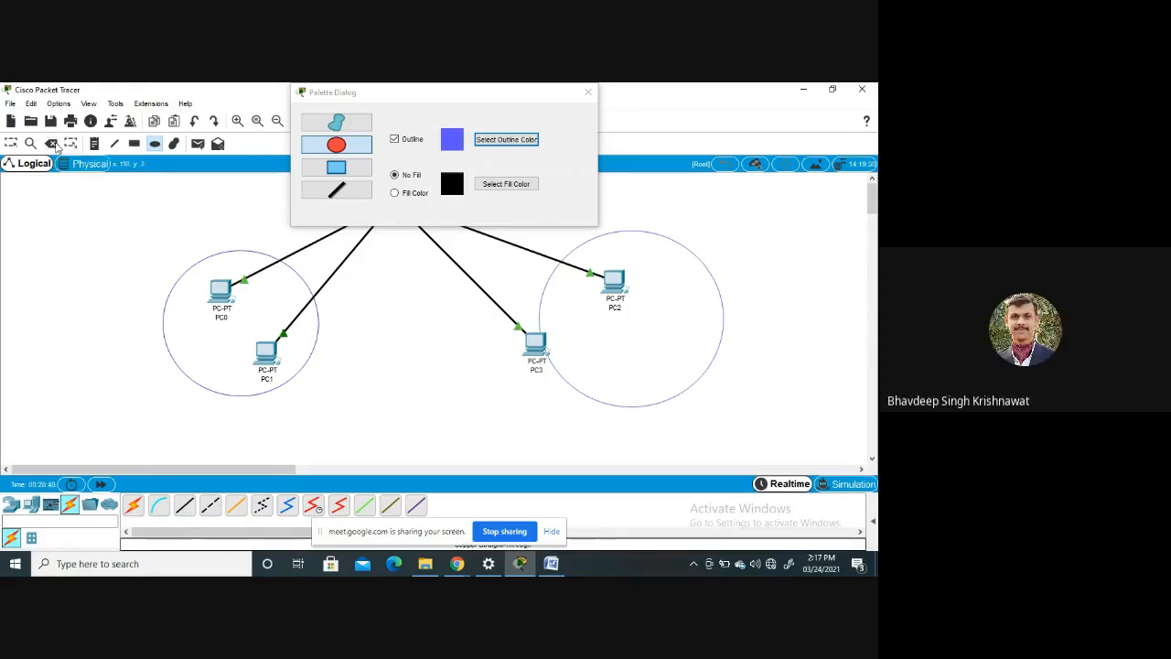
left_click(52, 143)
left_click(652, 236)
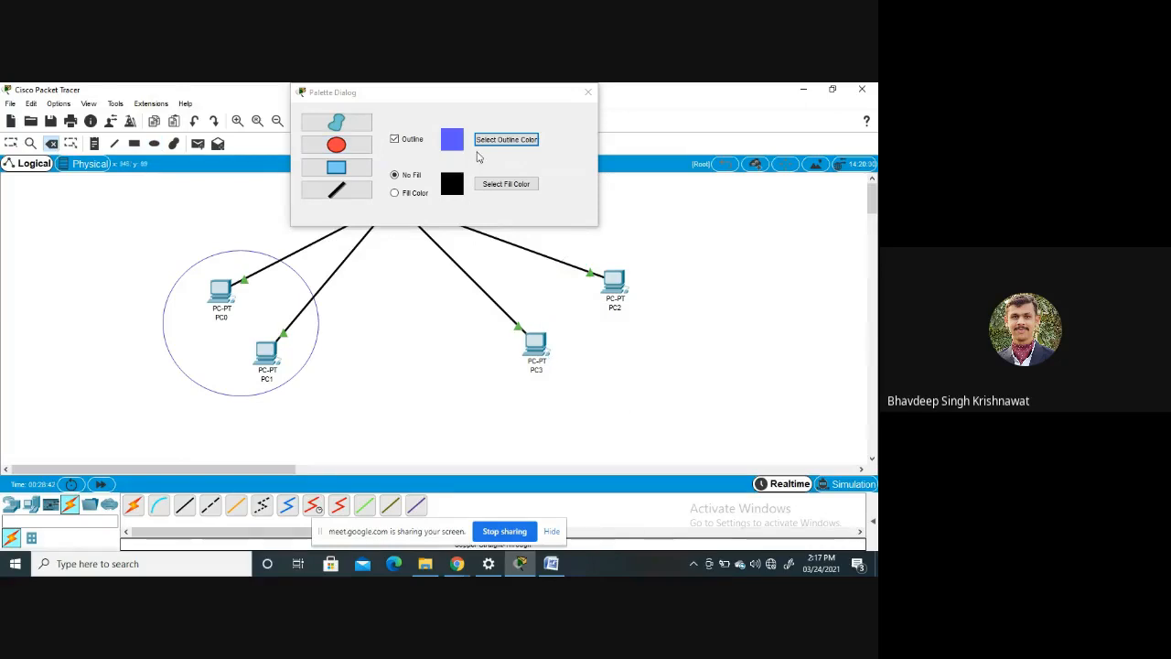
Set the drawing outline color to blue #2c53ff and make the ellipse tool active.
left_click_drag(355, 91, 355, 89)
left_click(506, 138)
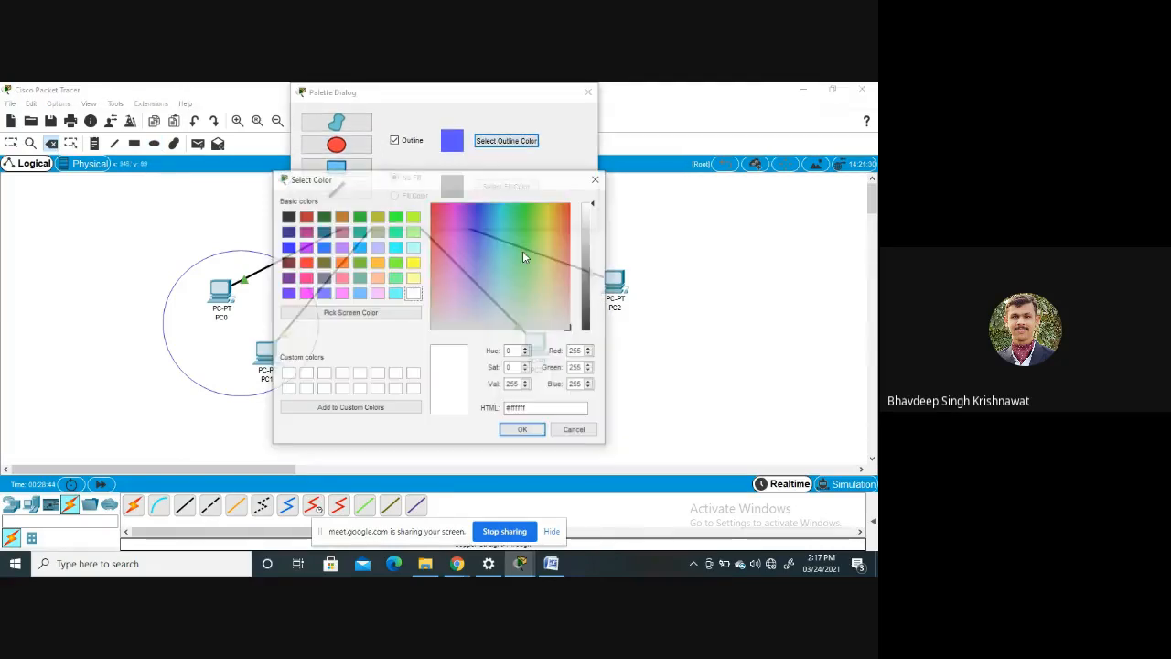
left_click(482, 230)
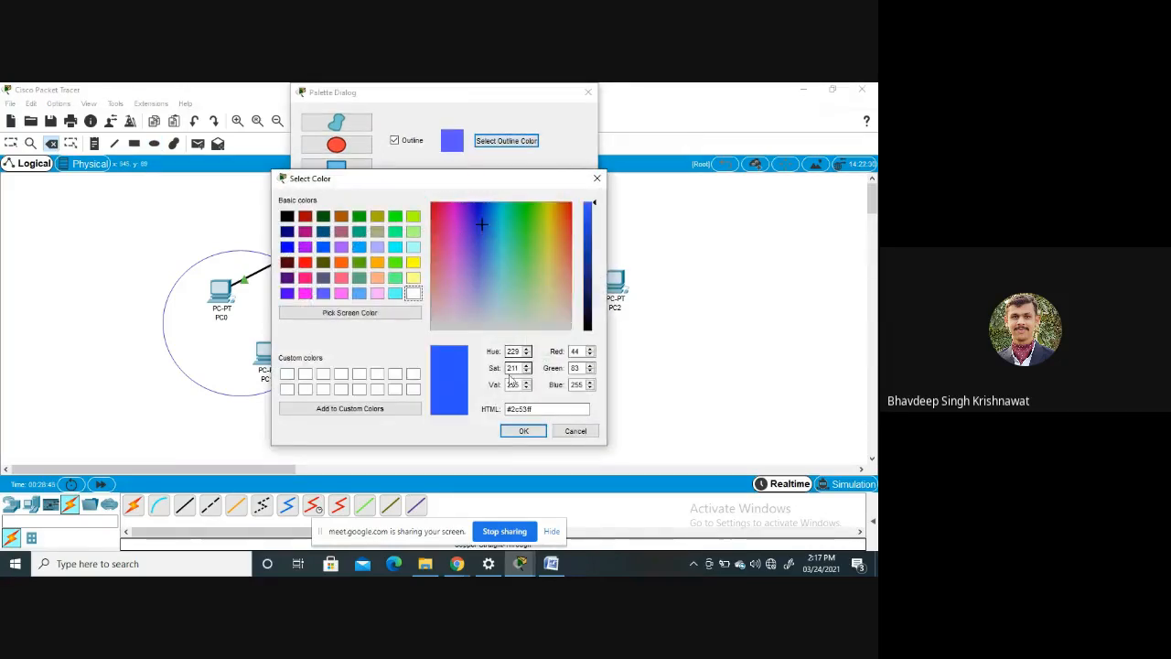
left_click(523, 430)
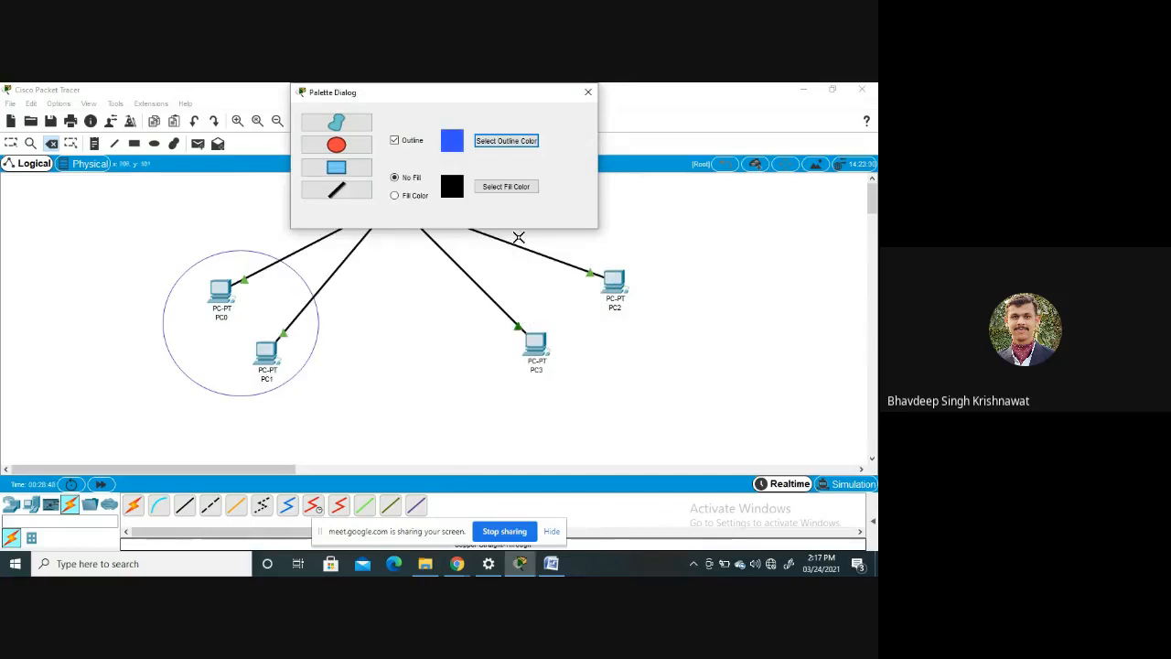
left_click_drag(489, 94, 287, 94)
left_click(512, 256)
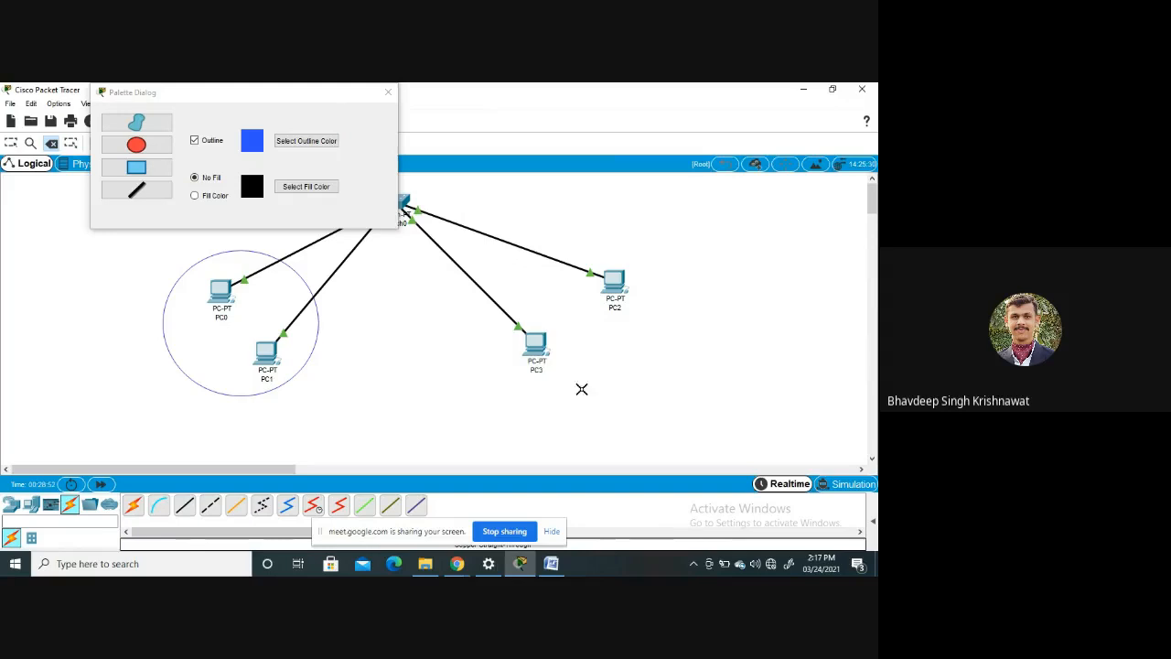
left_click_drag(249, 95, 449, 92)
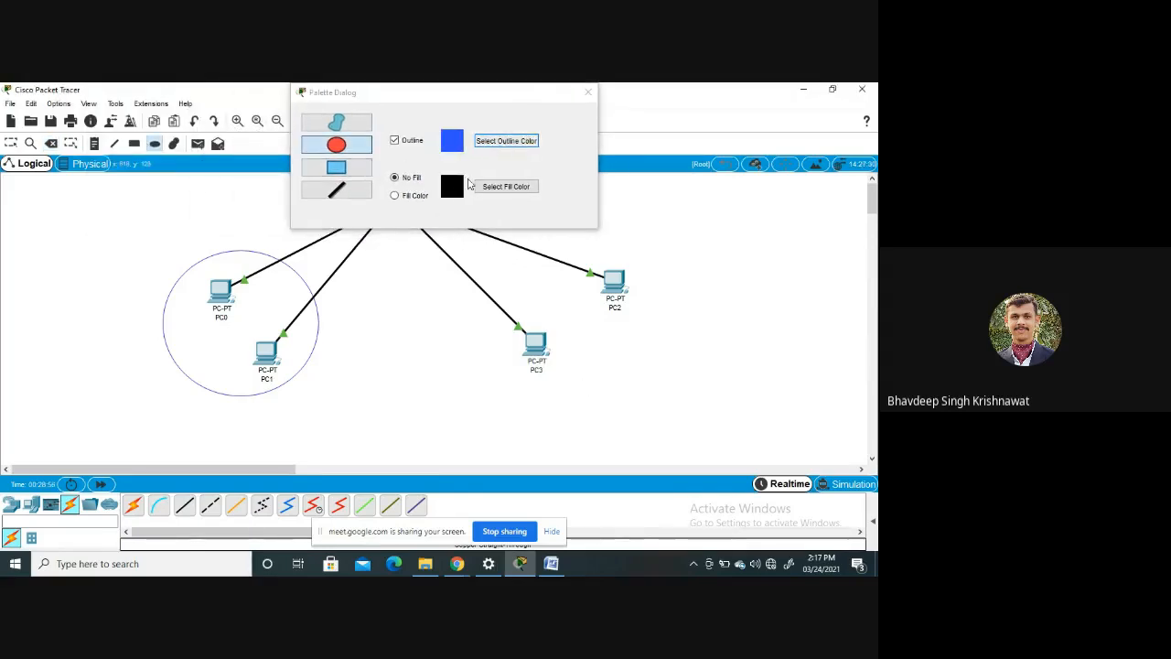
Choose a light blue fill color but draw an unfilled, blue-outlined ellipse enclosing PC2 and PC3.
left_click(505, 186)
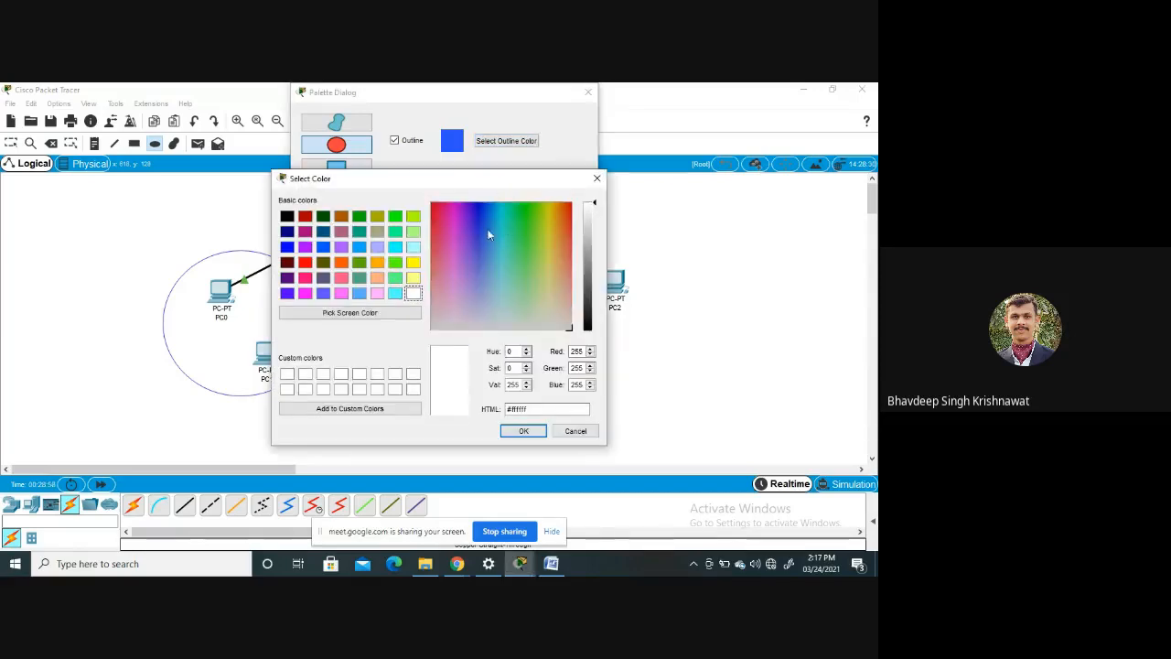
left_click(489, 235)
left_click(524, 431)
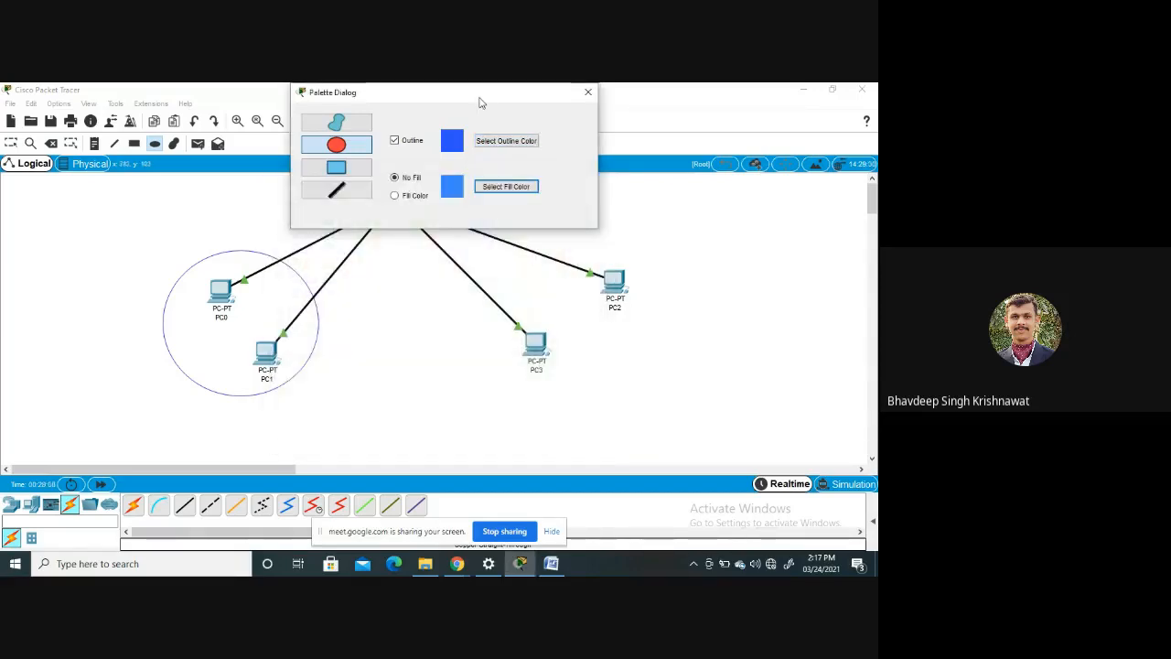
left_click_drag(479, 99, 194, 95)
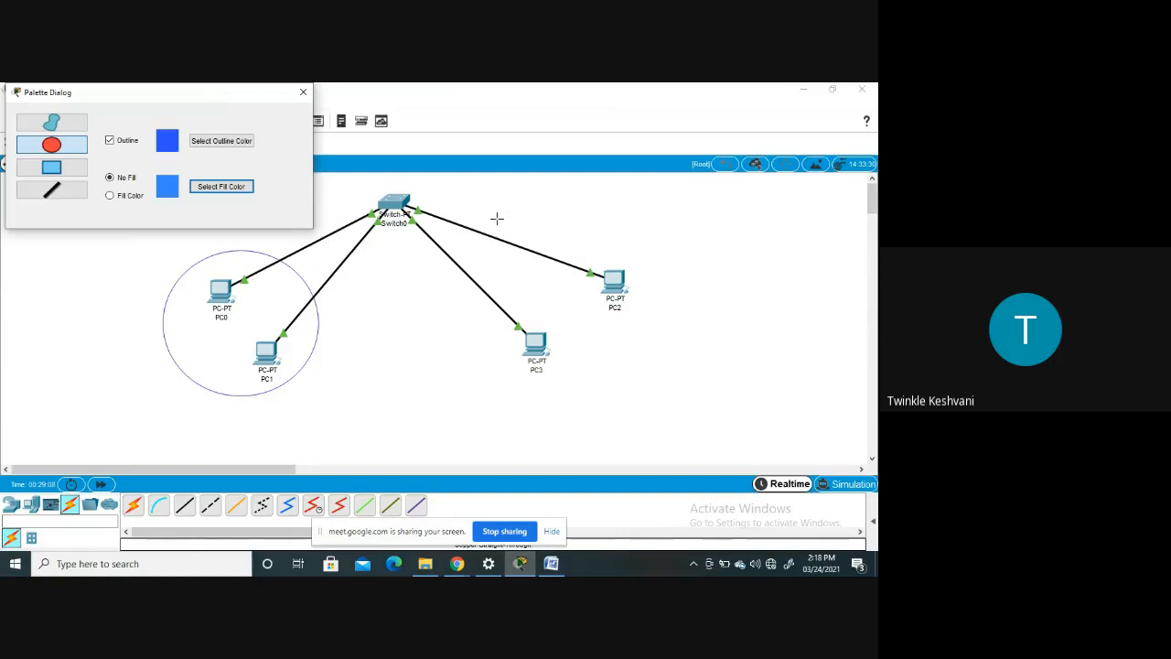
left_click_drag(482, 214, 663, 399)
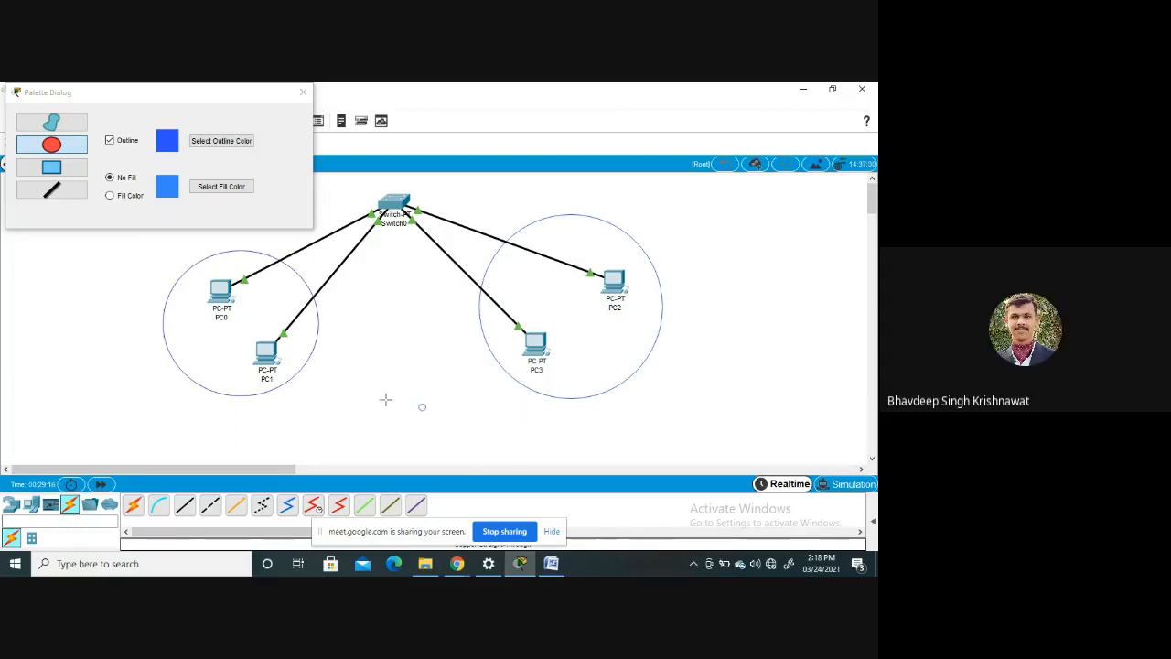
Close the drawing palette and delete the small stray ellipses between the two PC groups.
left_click(303, 92)
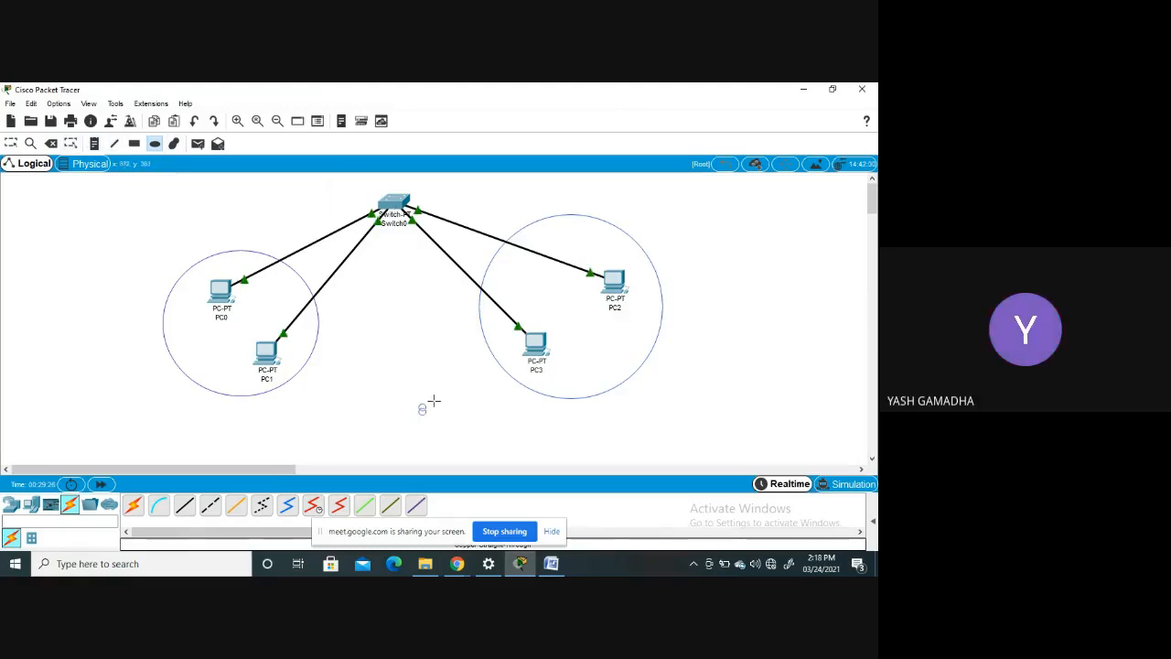
left_click(51, 144)
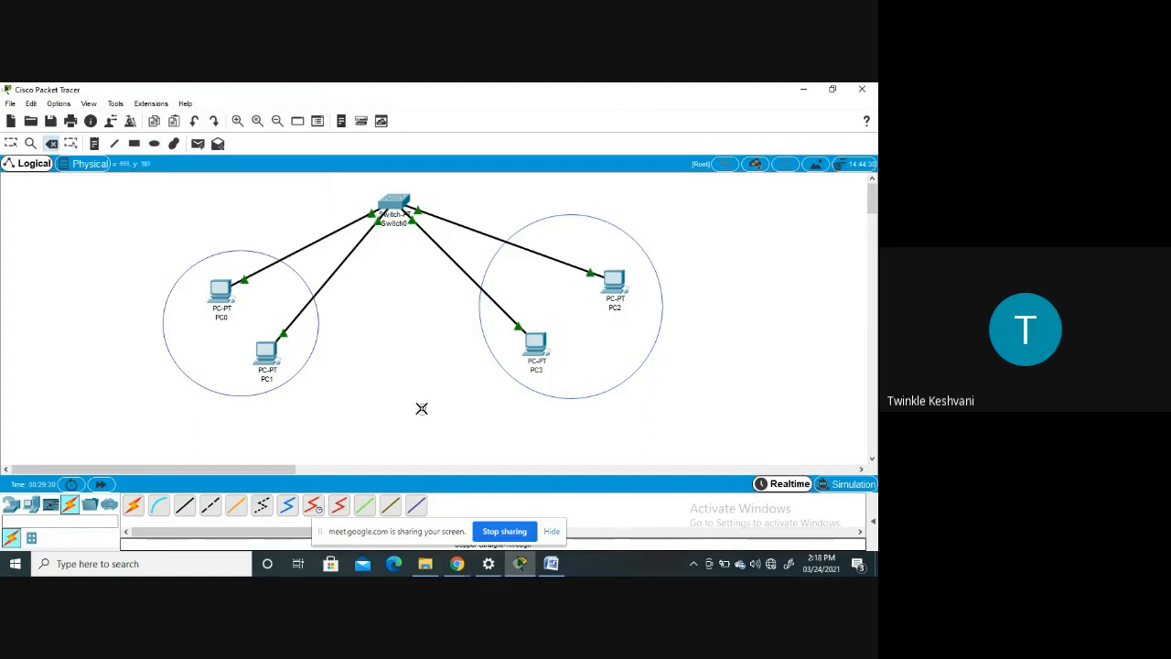
left_click(422, 410)
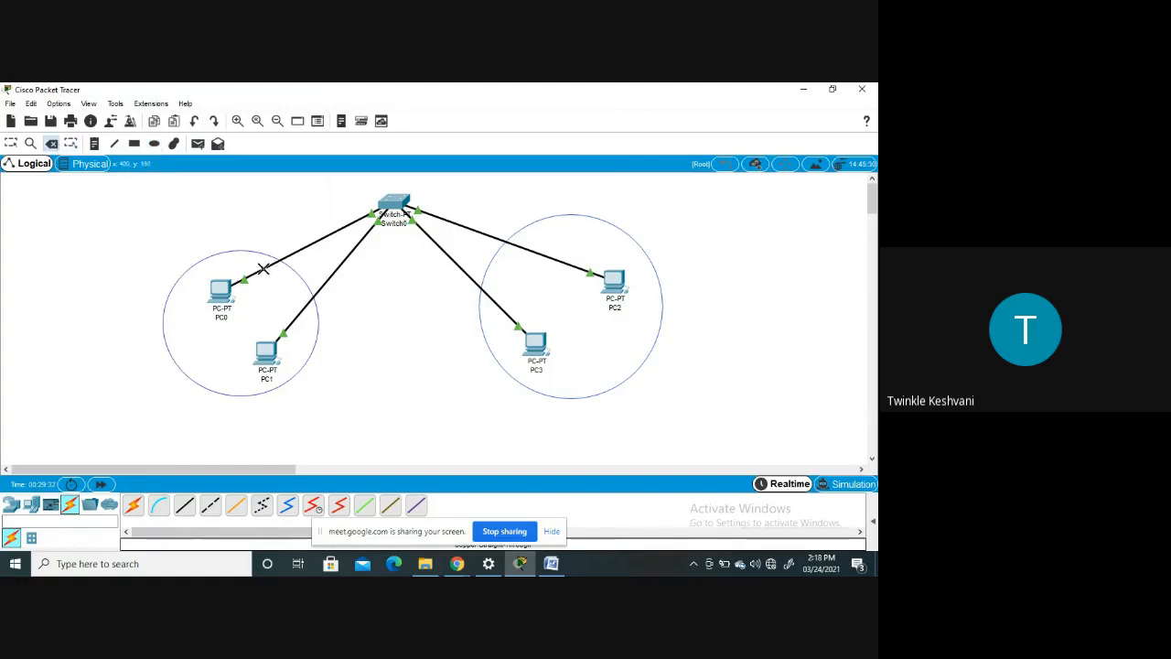
Open PC0's device window to view its physical modules and close it again.
left_click(11, 143)
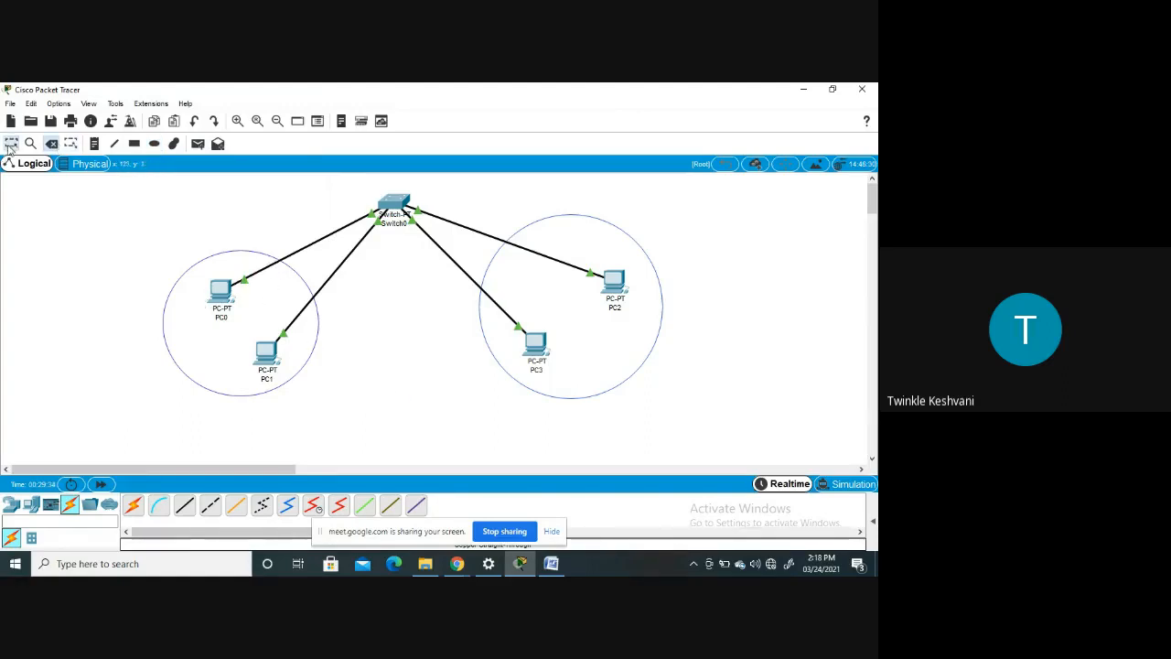
left_click(225, 298)
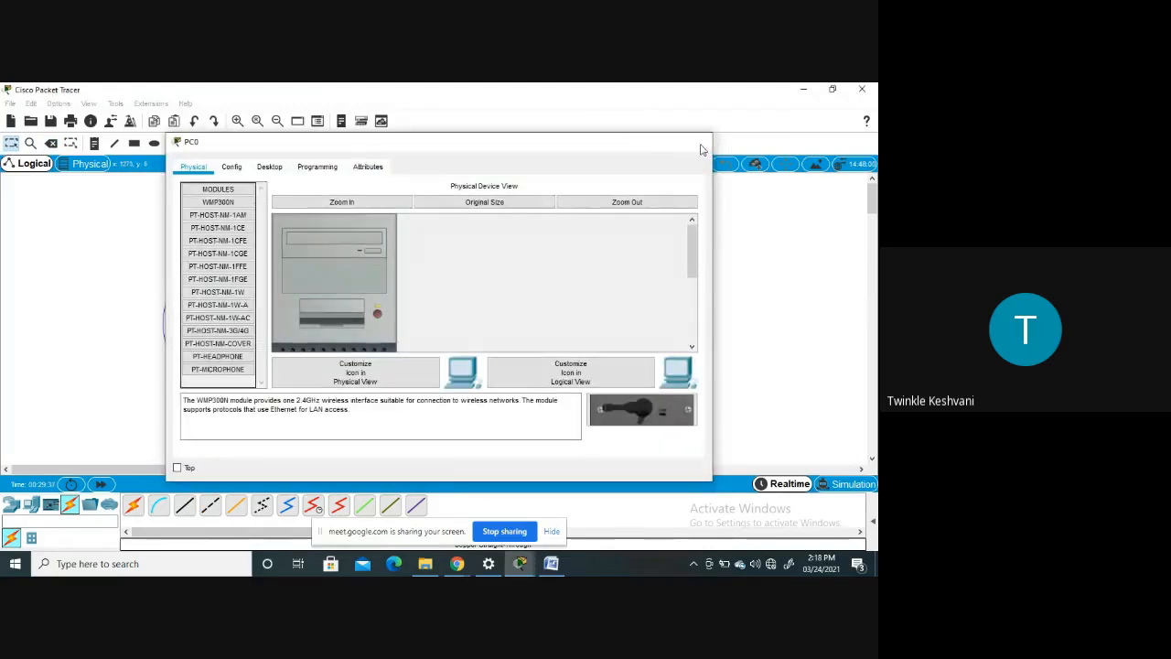
left_click(701, 144)
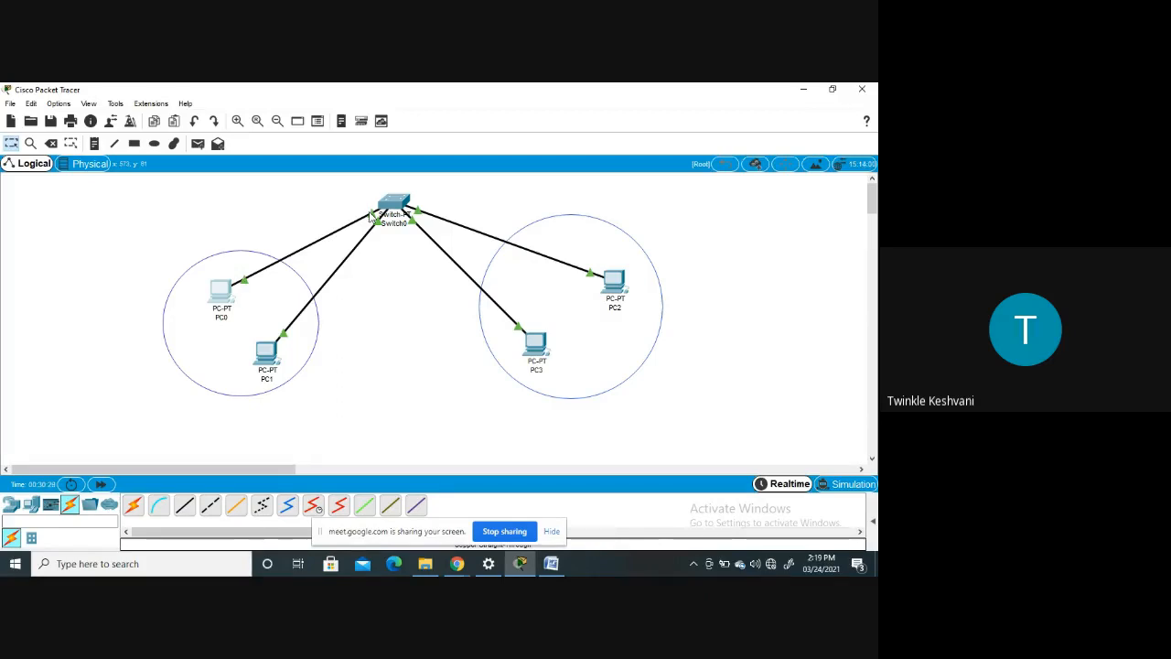
mouse_move(382, 229)
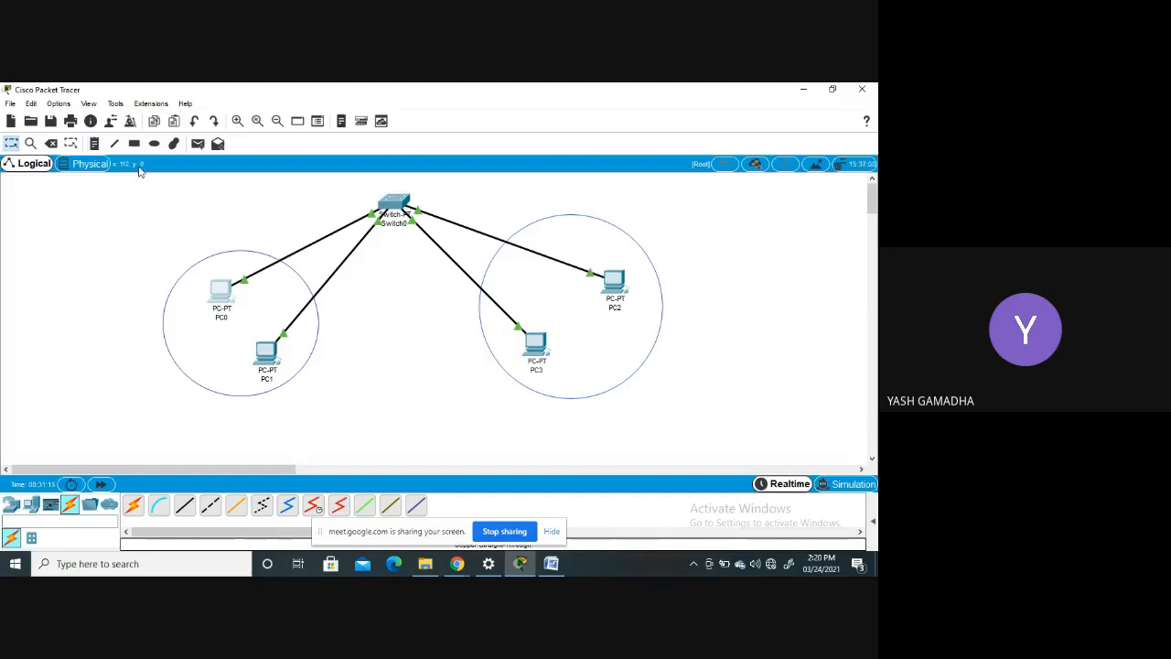
key("alt+Tab")
key("Tab")
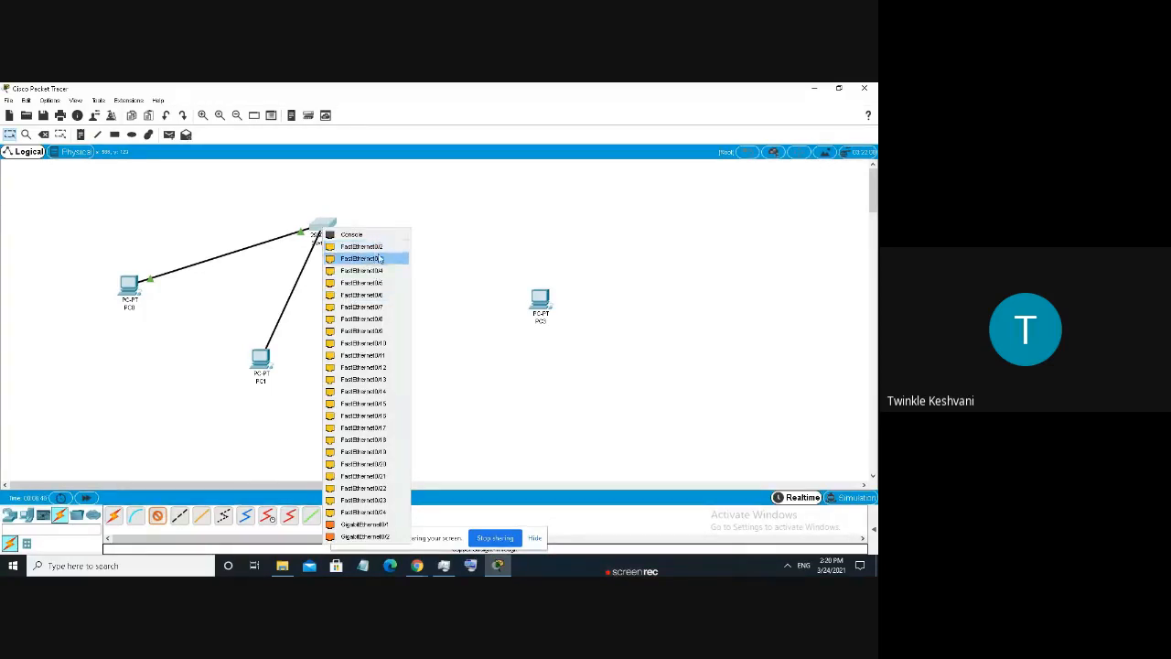
Abandon the unfinished cable from PC1 and delete the 2950T-24 switch, confirming the deletion.
left_click(294, 300)
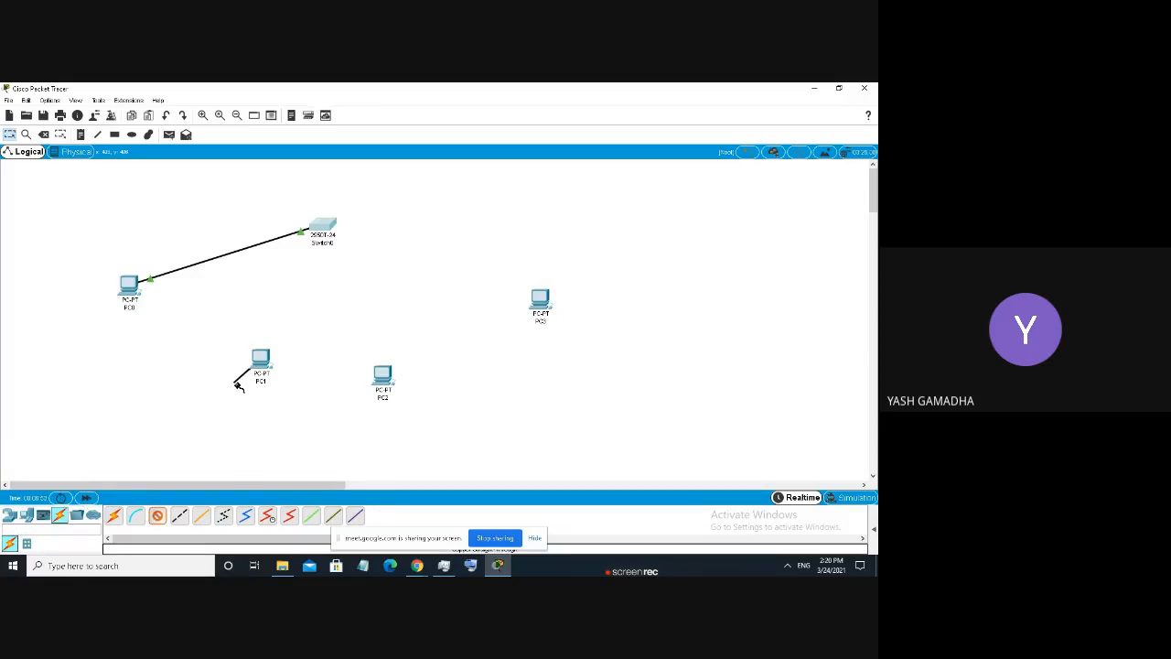
key("Escape")
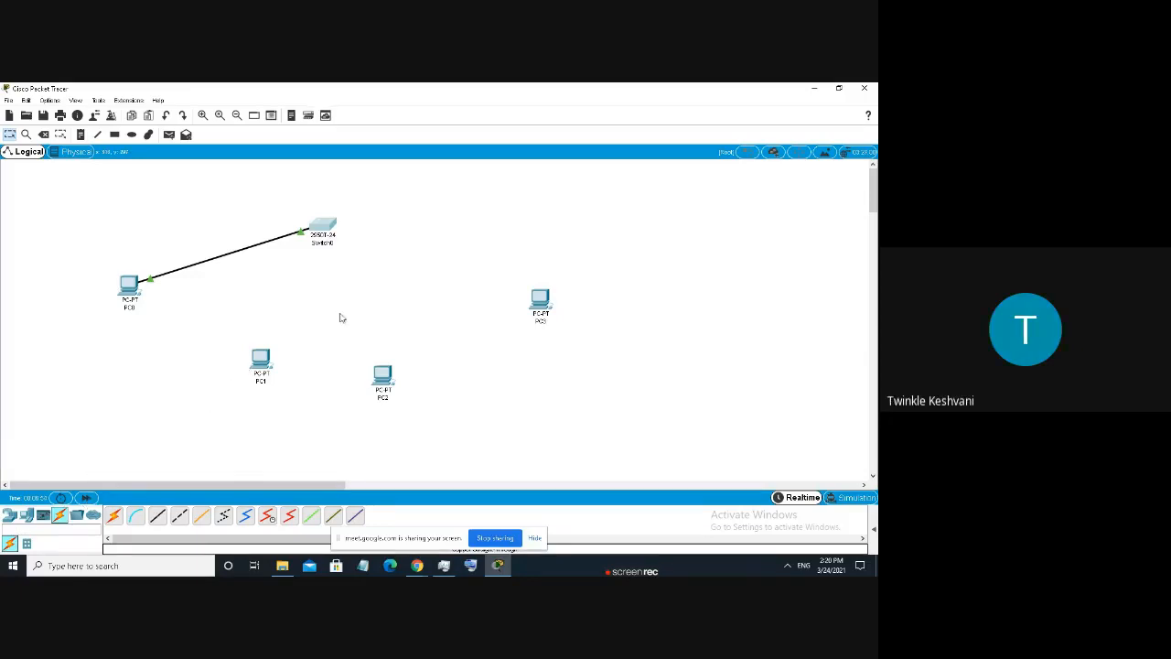
left_click(43, 134)
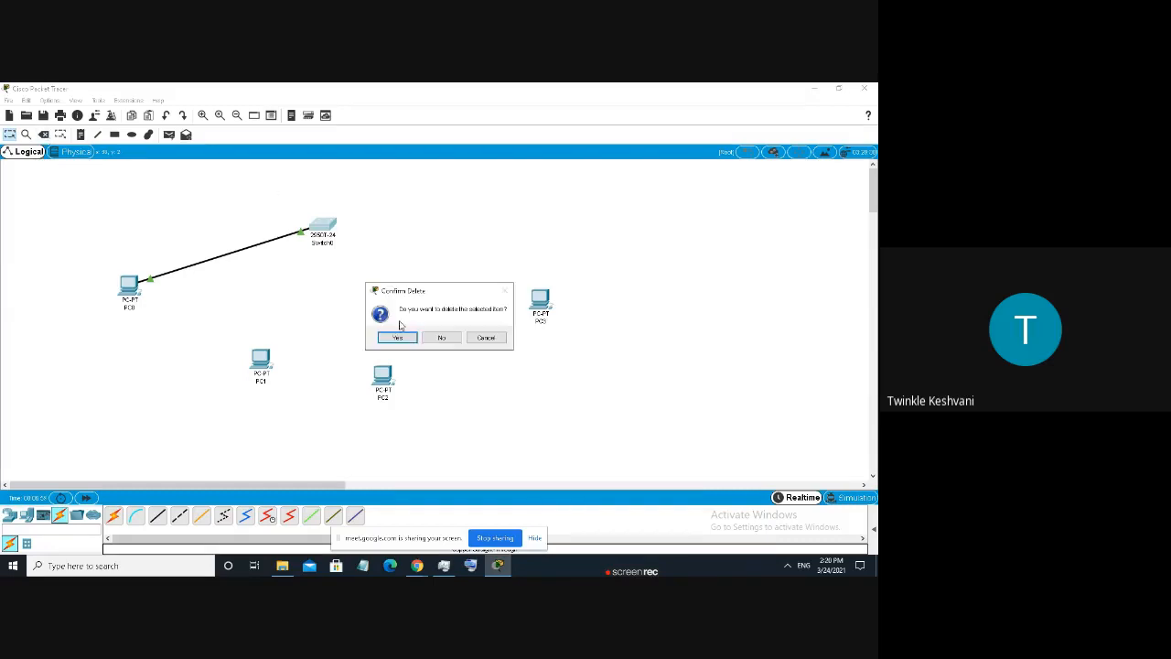
left_click(397, 338)
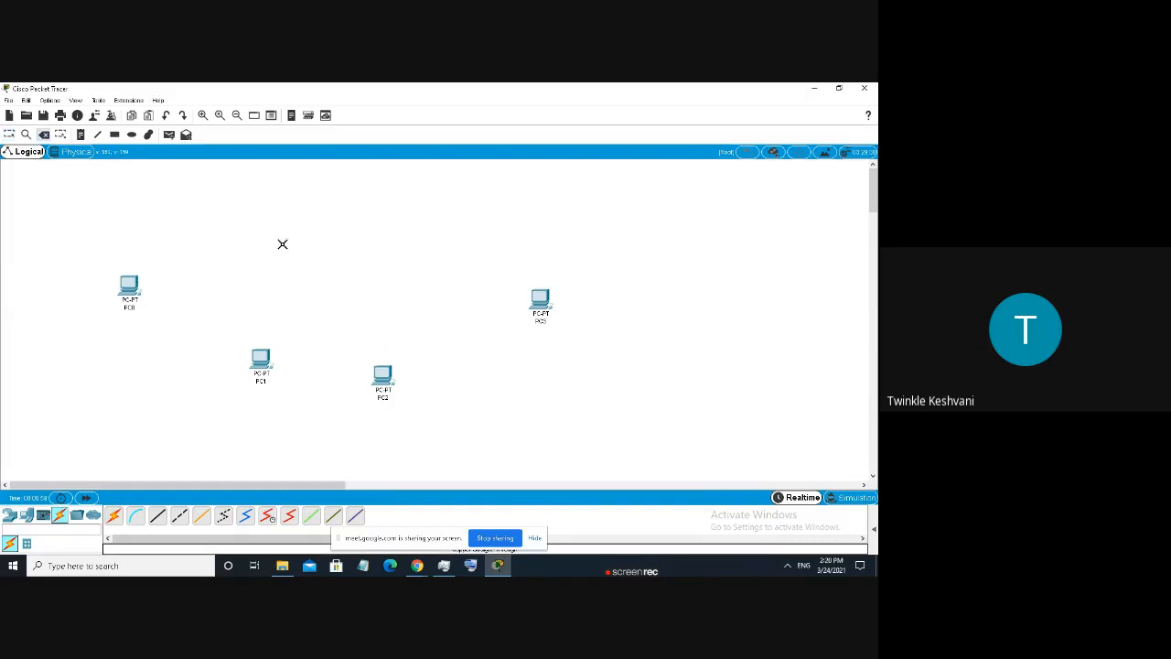
Place a Switch-PT above PC1, where the deleted switch stood.
left_click(10, 515)
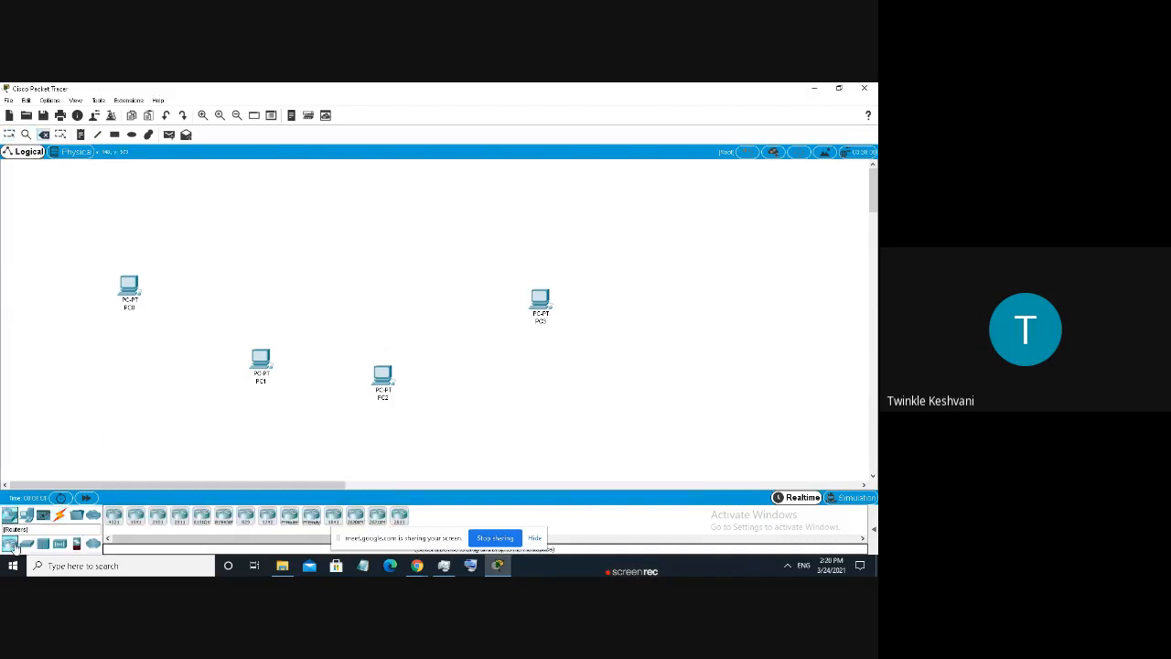
left_click(27, 544)
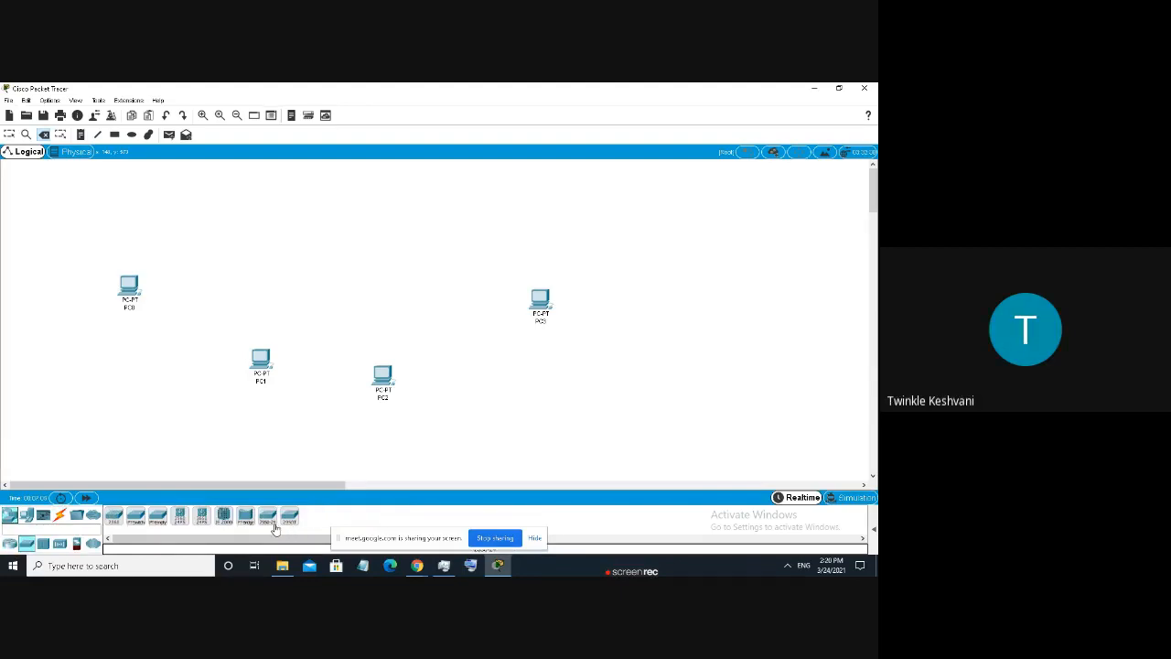
left_click_drag(275, 529, 311, 231)
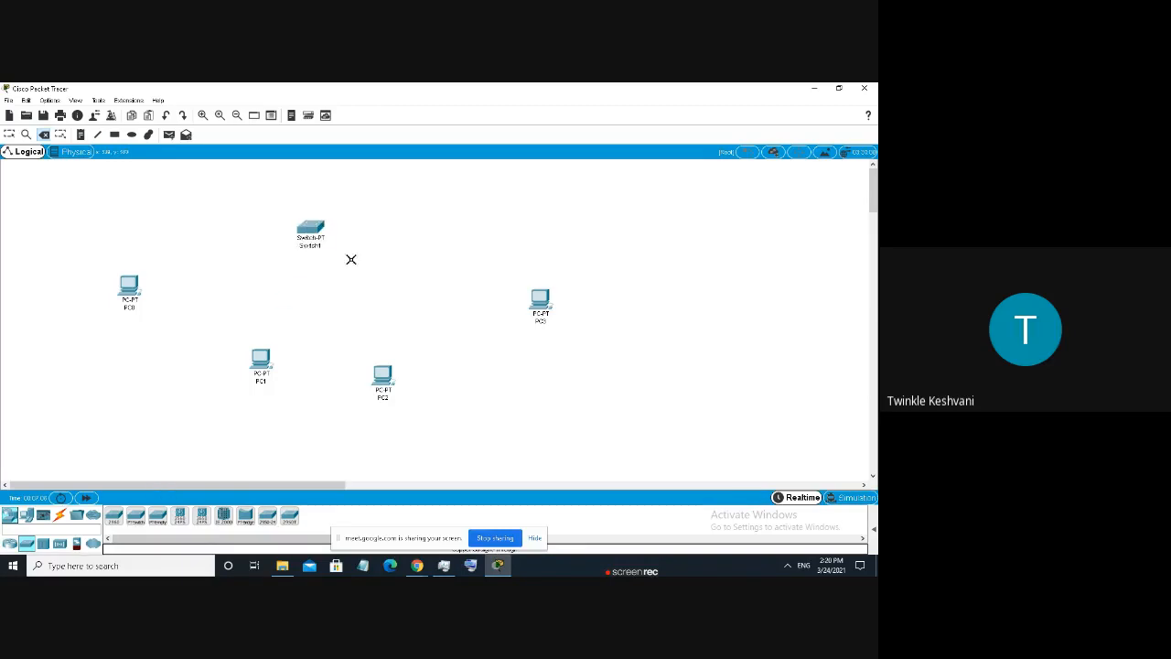
Connect PC0's FastEthernet0 to the first FastEthernet port of the new switch with a copper straight-through cable.
left_click(60, 515)
left_click(156, 518)
left_click(128, 291)
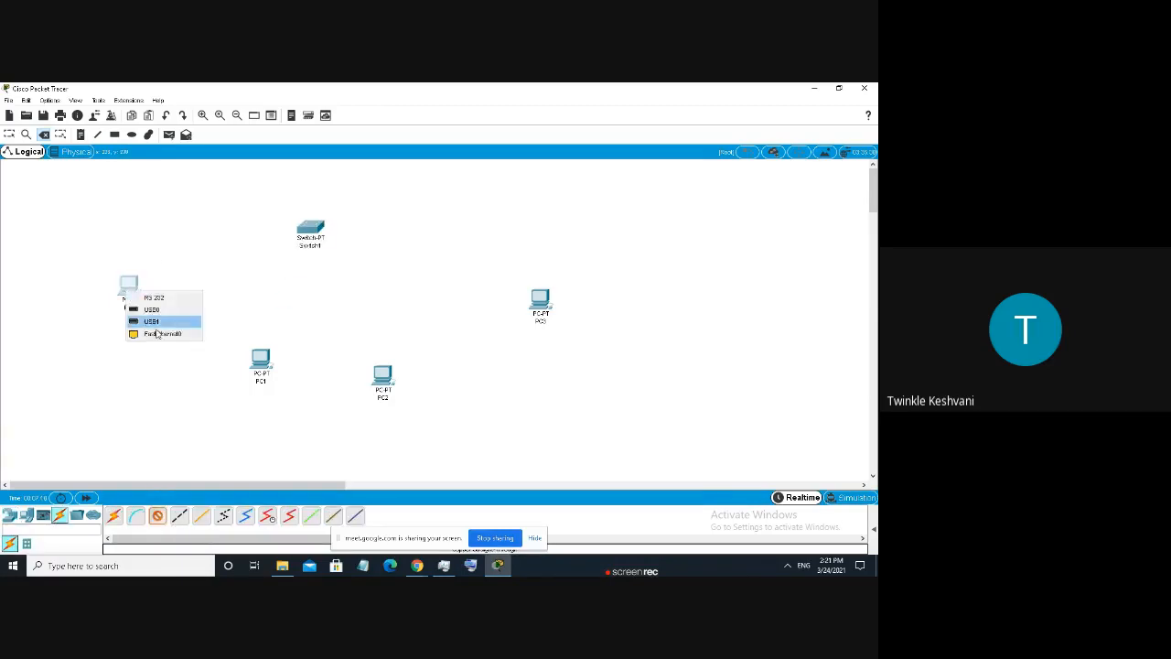
left_click(161, 335)
left_click(128, 284)
left_click(161, 320)
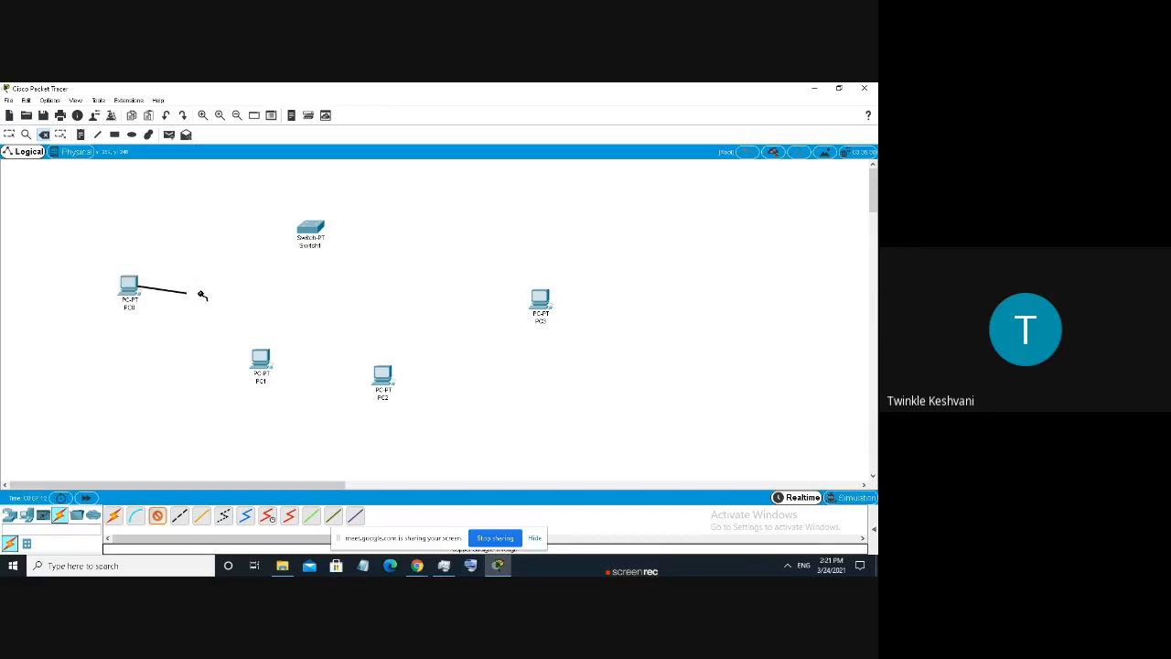
left_click(314, 229)
left_click(353, 245)
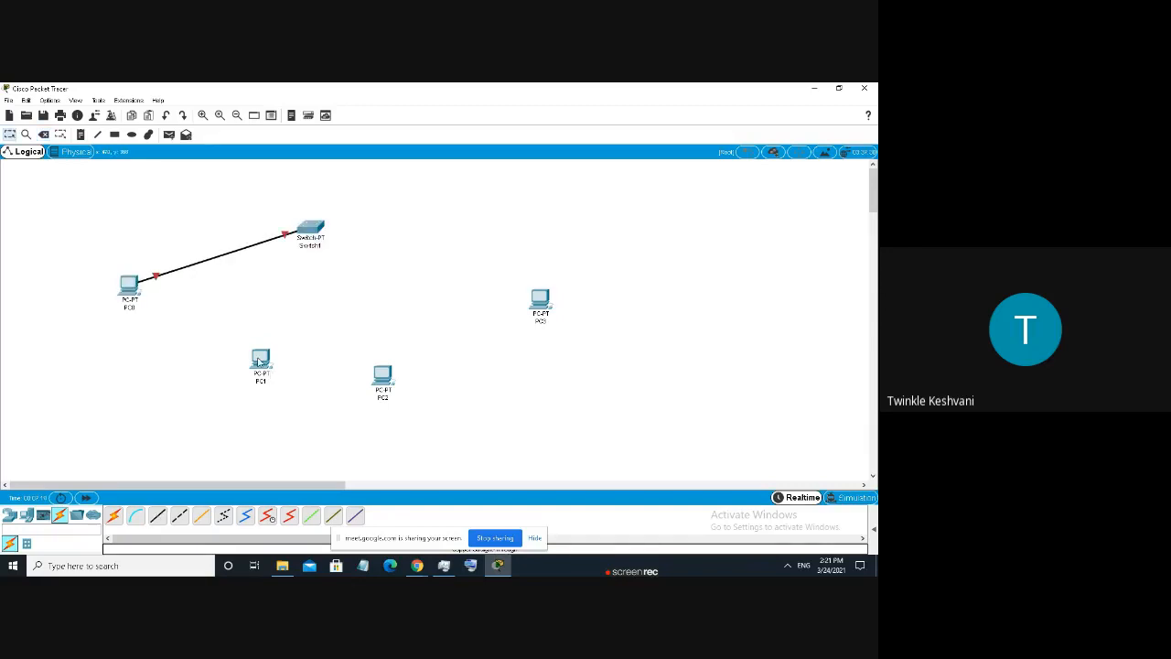
Connect PC1's FastEthernet0 to a free FastEthernet port on the switch with a copper straight-through cable.
left_click(263, 360)
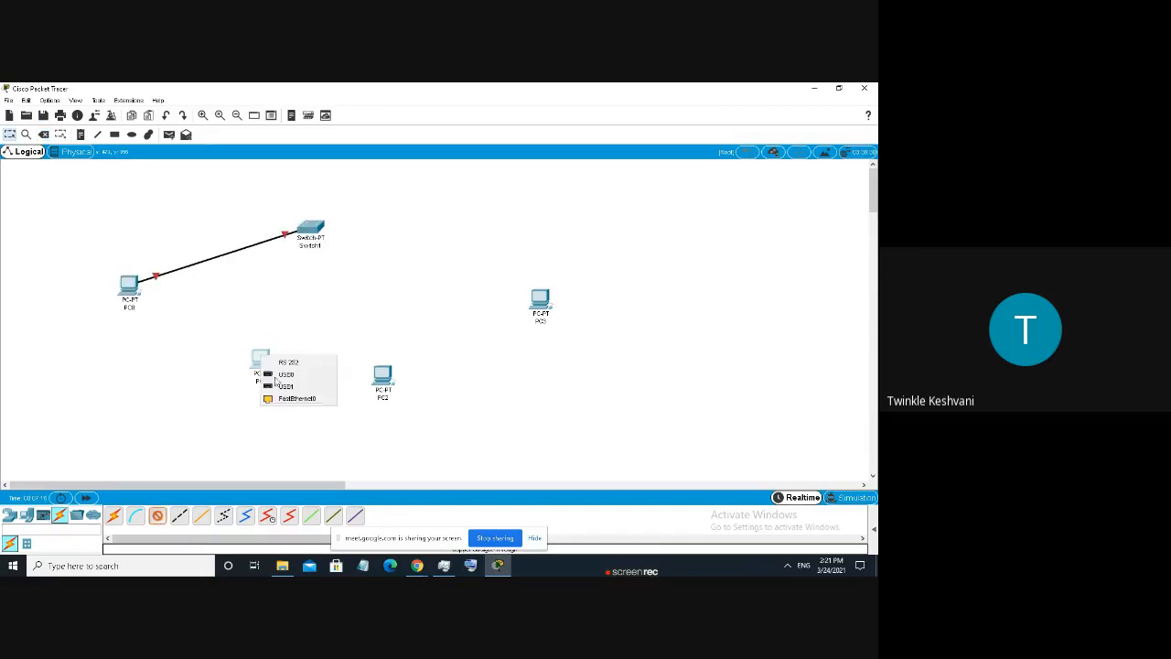
left_click(291, 400)
left_click(309, 230)
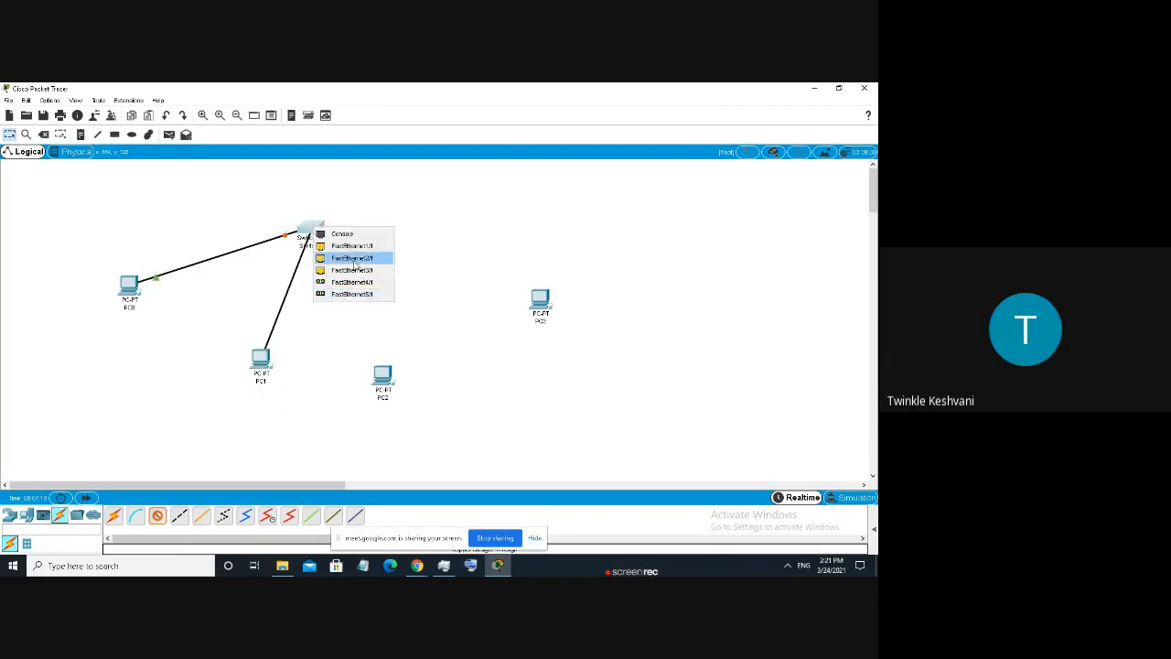
left_click(355, 244)
Connect PC2's FastEthernet0 to the switch's FastEthernet2/1 port with a copper straight-through cable.
left_click(157, 515)
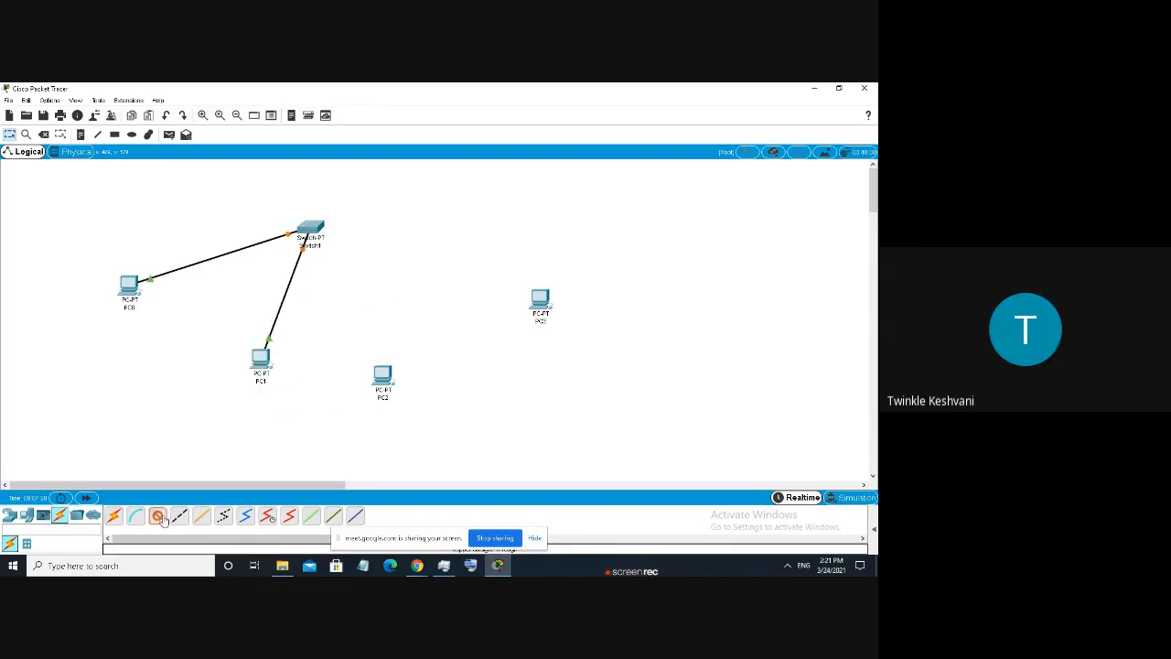
left_click(382, 375)
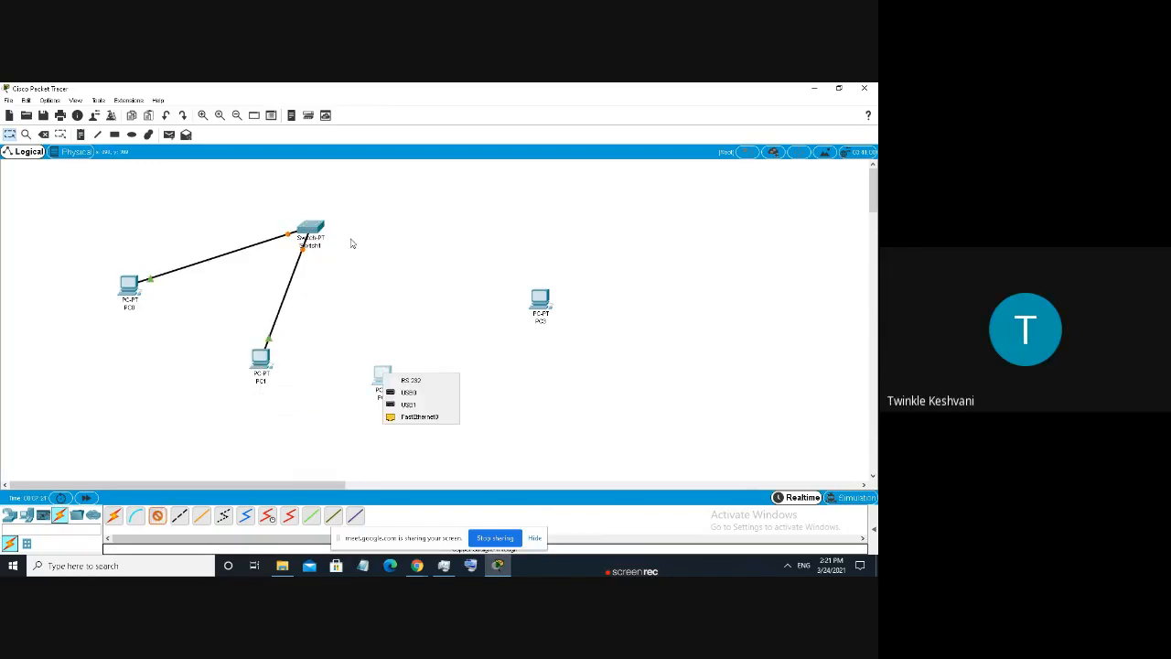
left_click(430, 418)
left_click(310, 229)
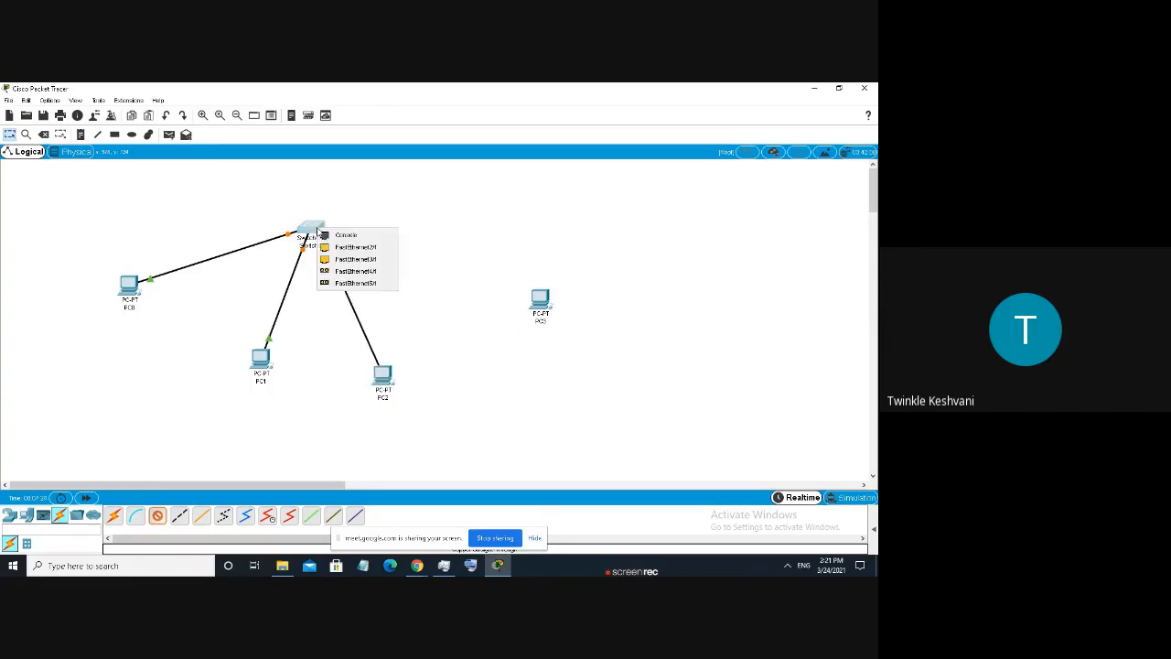
left_click(388, 251)
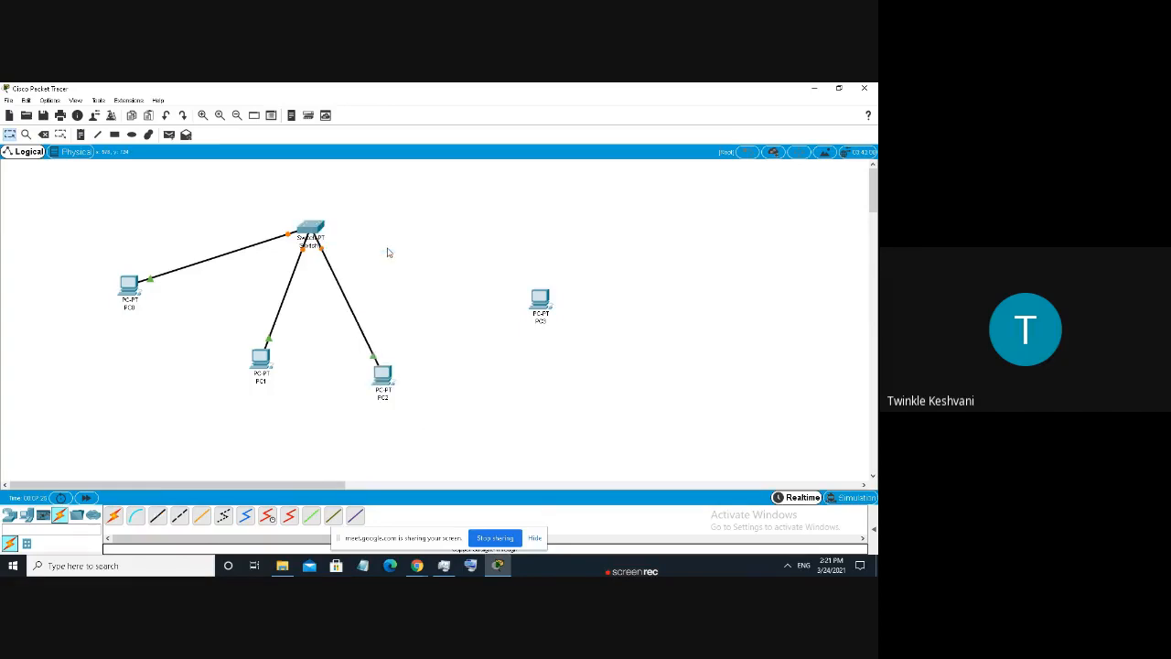
Connect PC3's FastEthernet0 to the switch's FastEthernet3/1 port with a copper straight-through cable.
left_click(157, 518)
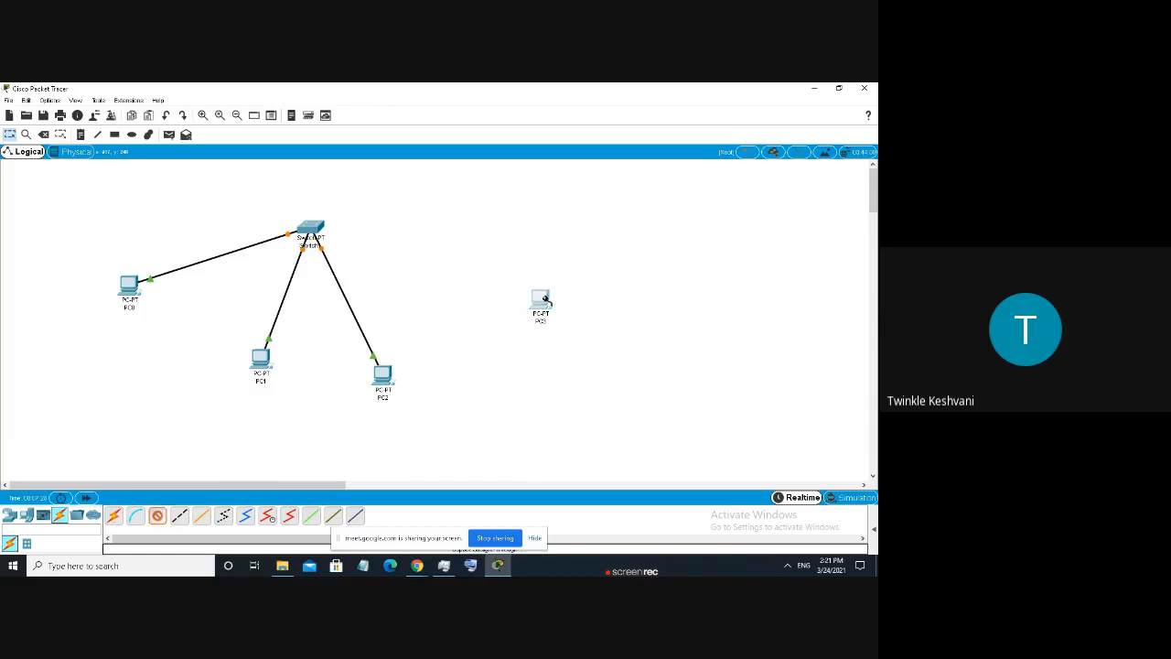
left_click(540, 301)
left_click(577, 339)
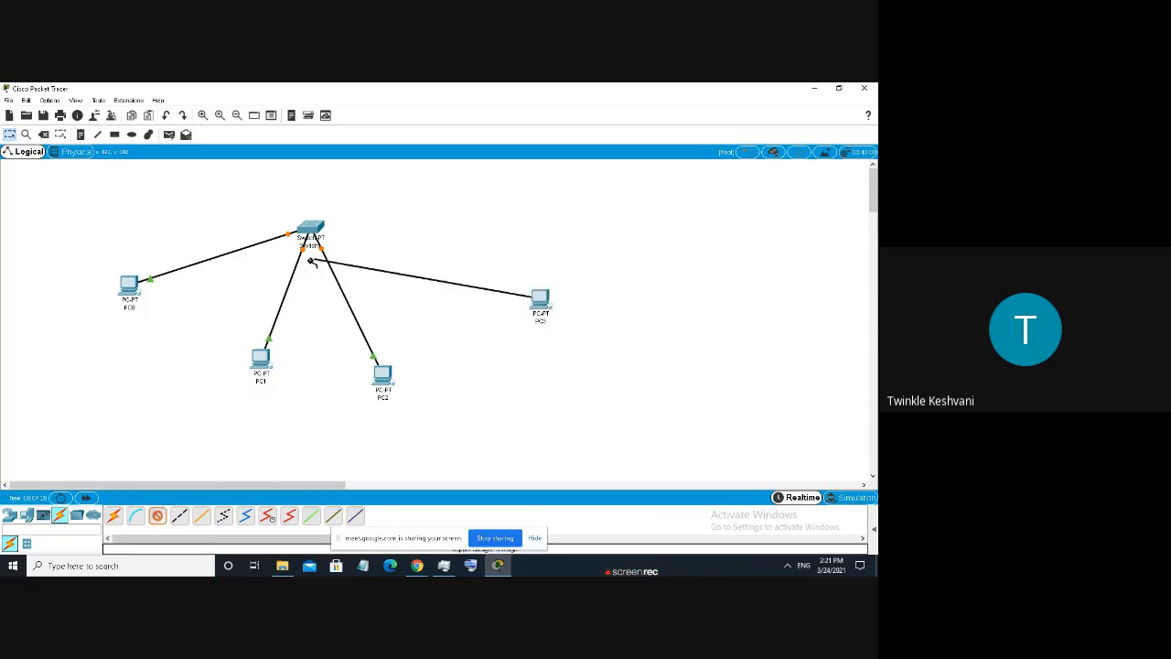
left_click(318, 228)
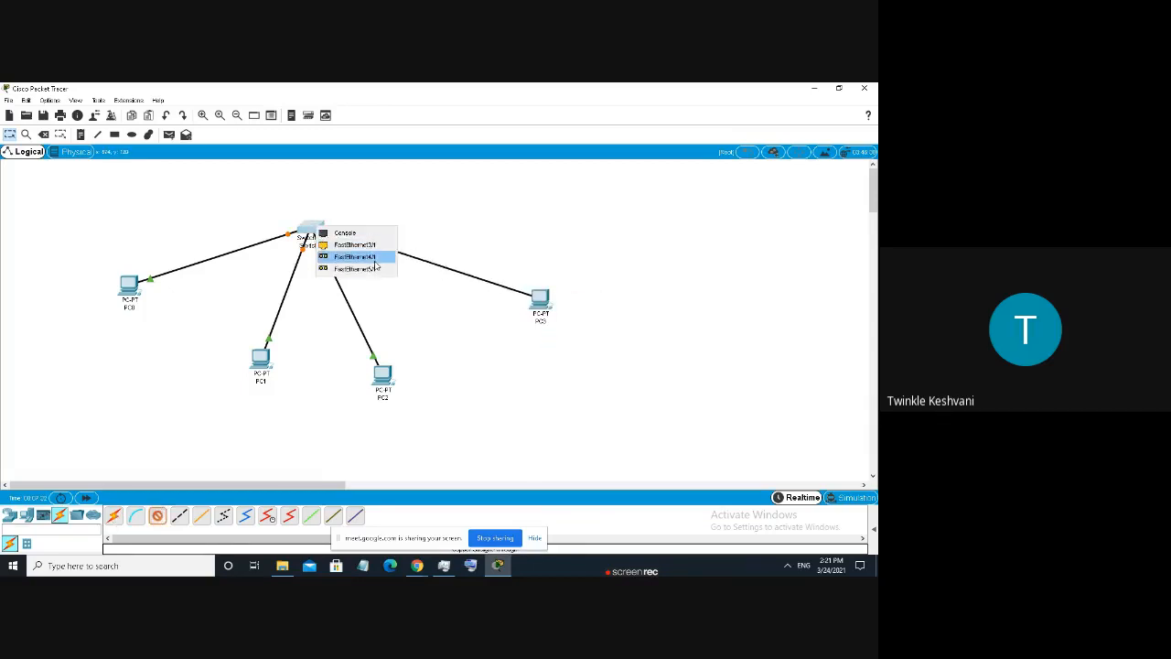
left_click(378, 245)
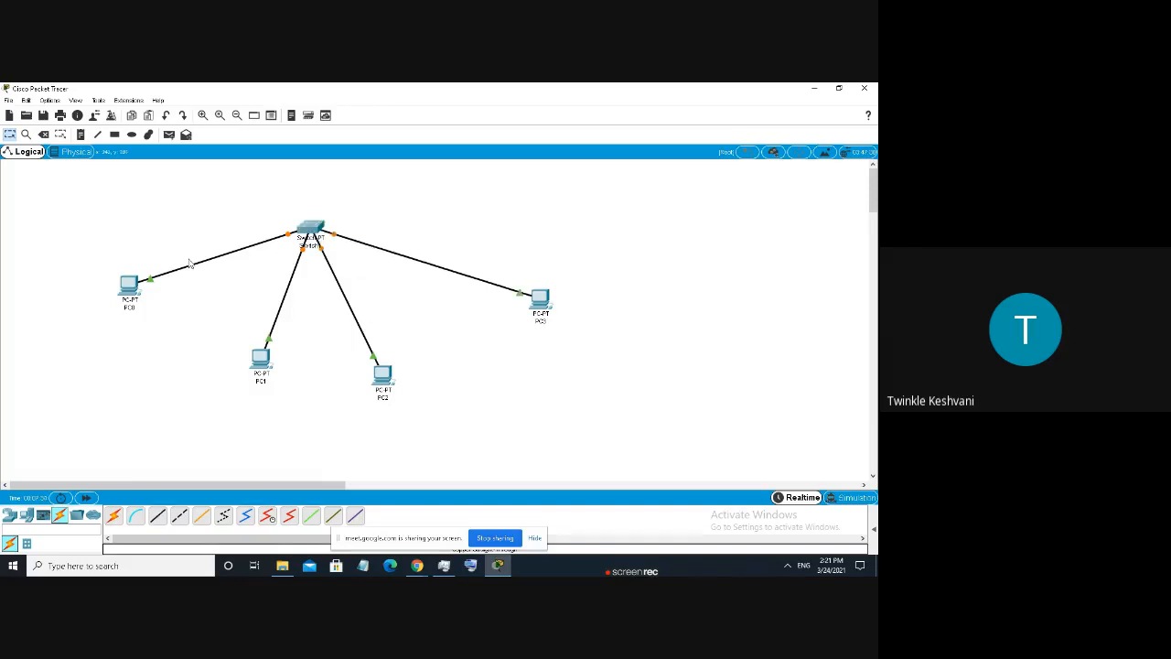
Detach the switch end of PC0's cable and plug it back into the switch's first FastEthernet port.
left_click(288, 235)
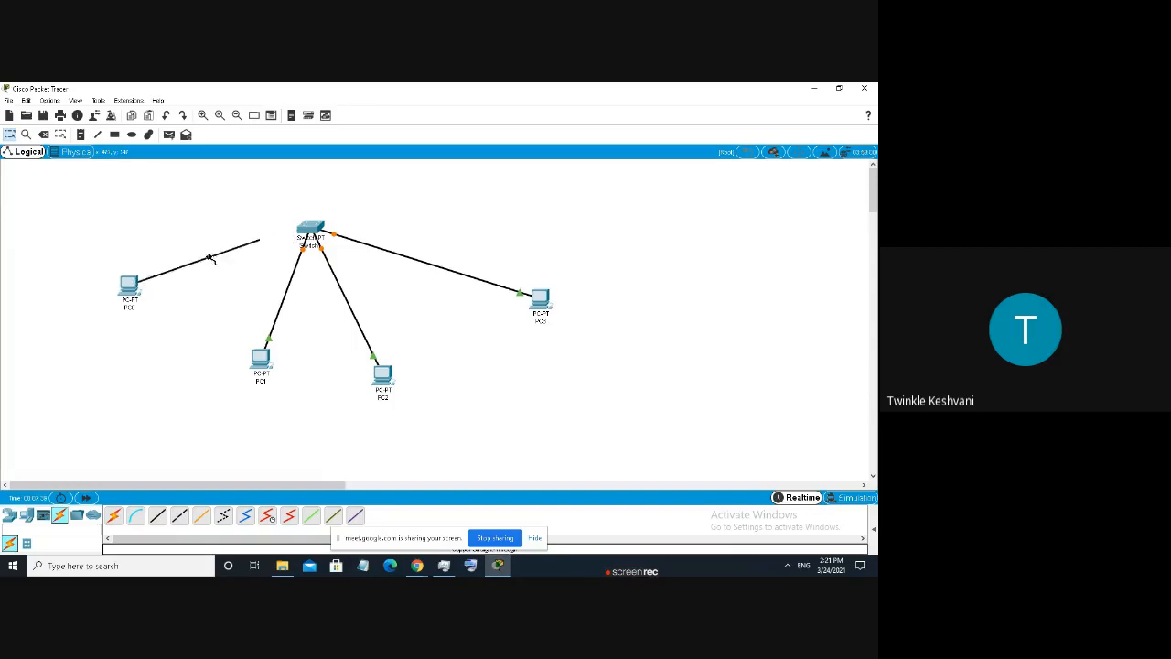
left_click(306, 229)
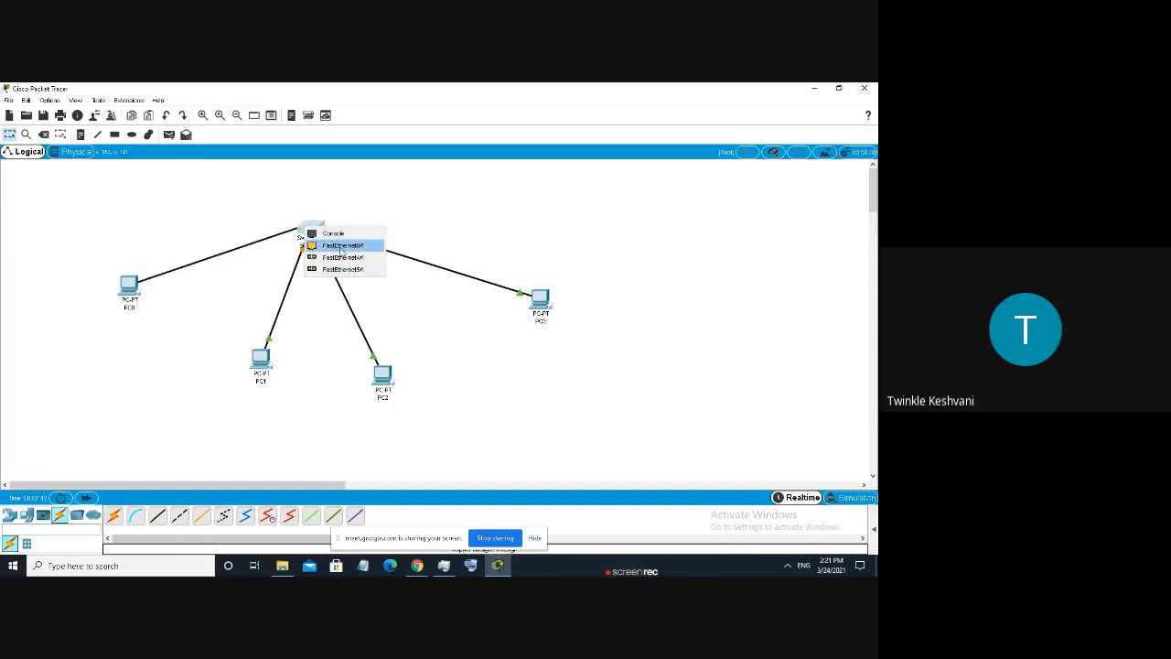
left_click(340, 248)
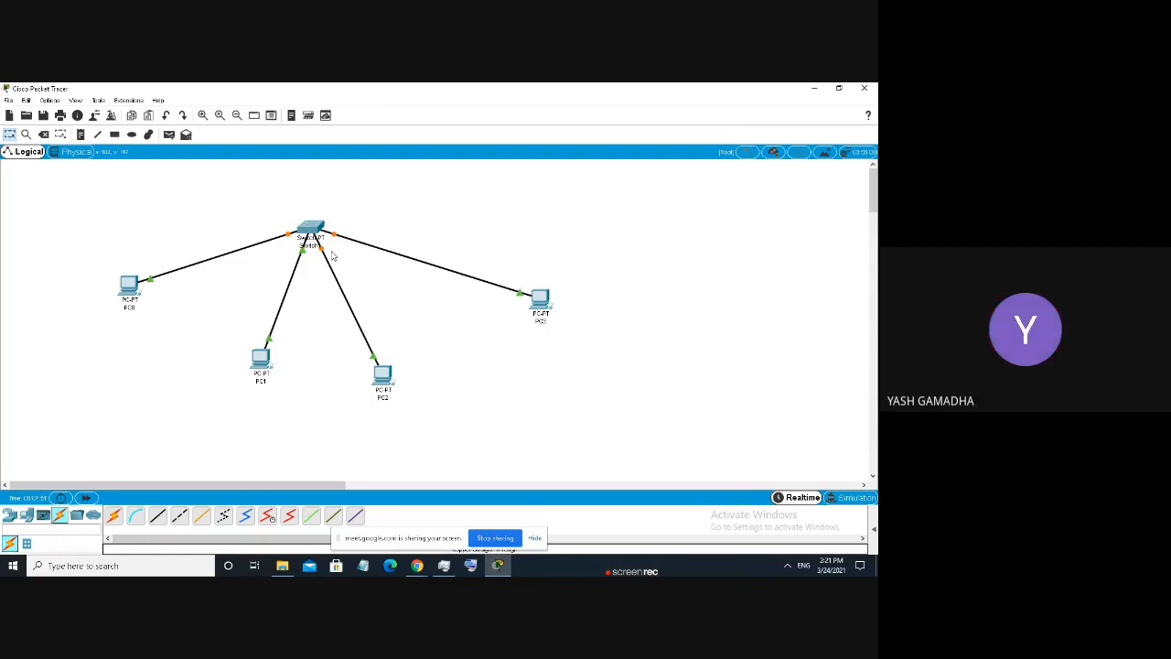
left_click(495, 538)
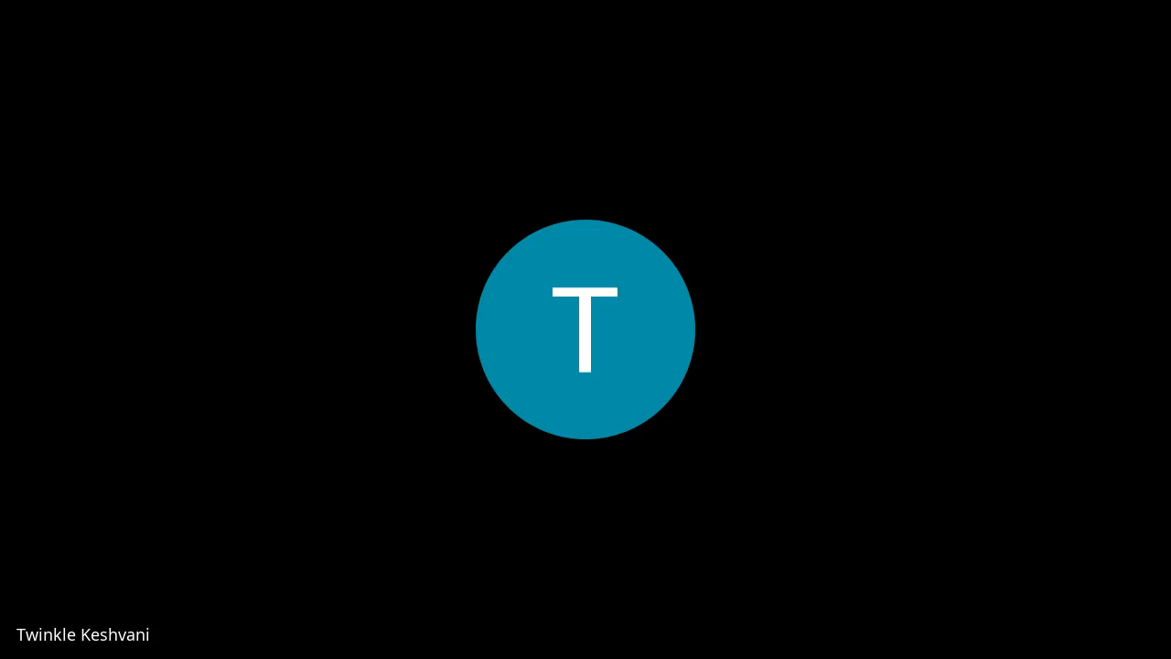
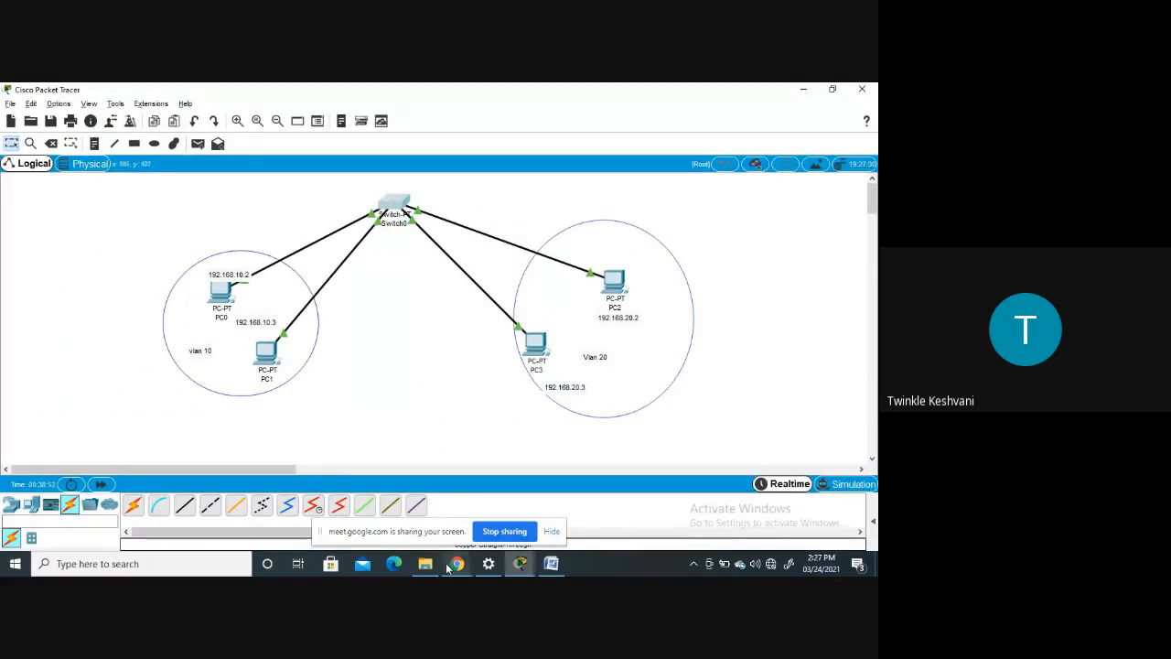
Check the class chat in the Google Meet window, return to the Packet Tracer workspace and dismiss the presenting notification.
mouse_move(458, 560)
left_click(418, 535)
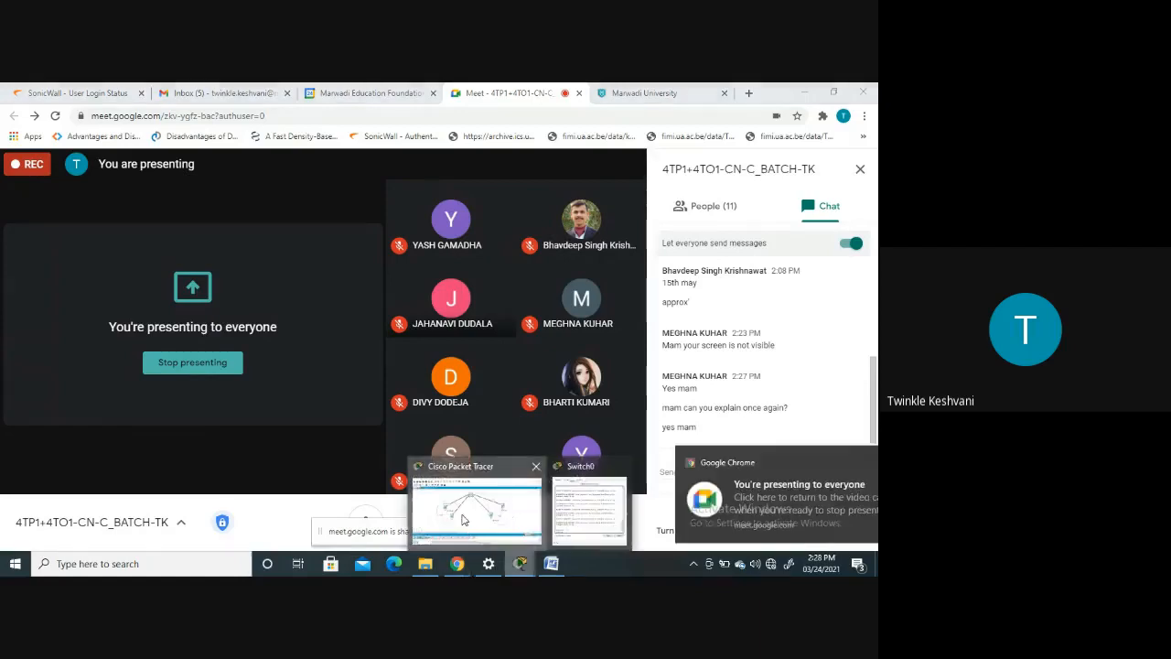
left_click(520, 562)
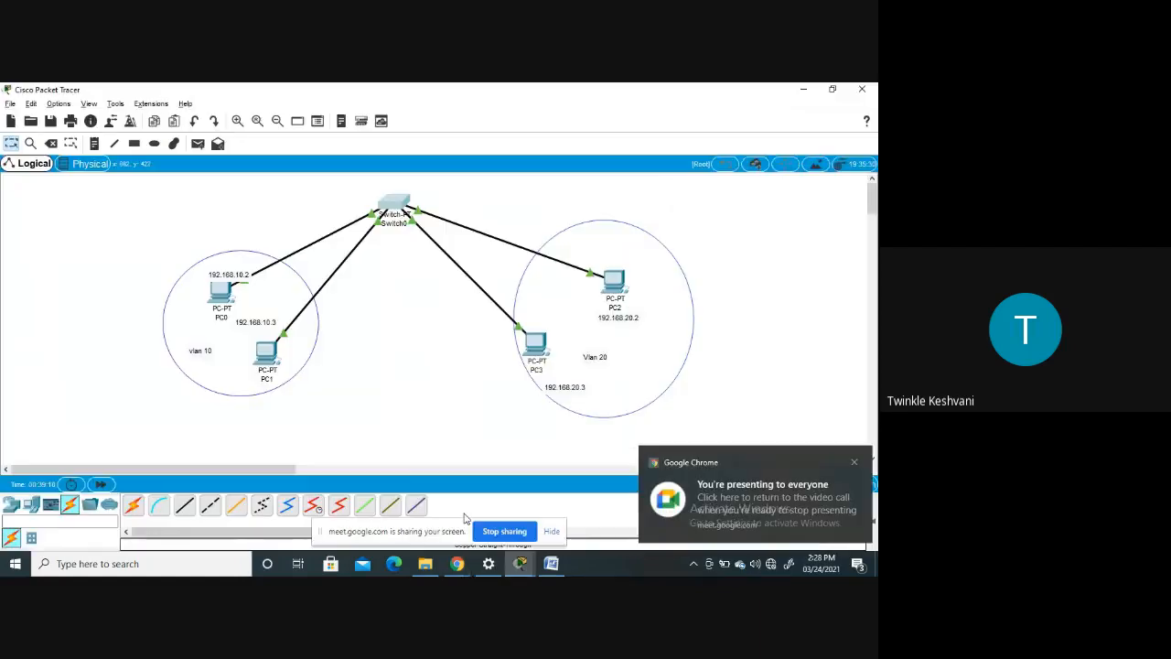
left_click(849, 462)
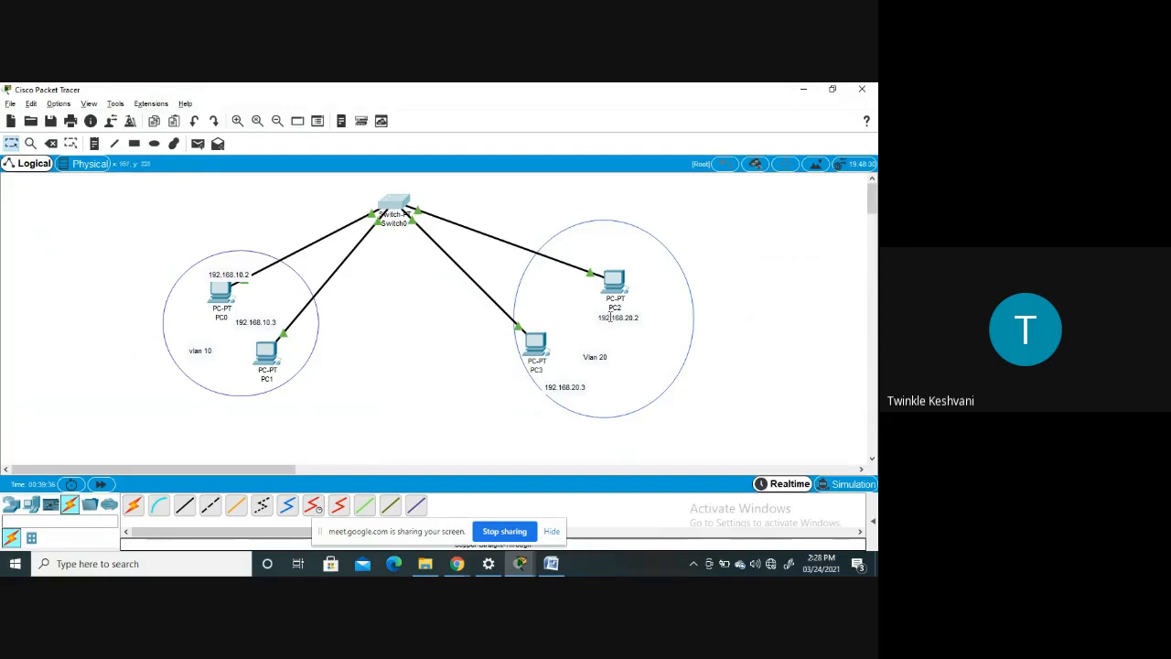
Move the Vlan 20 ellipse so it surrounds PC2 and PC3, and resize the window to fit the topology beside the meeting chat.
left_click_drag(657, 244, 632, 251)
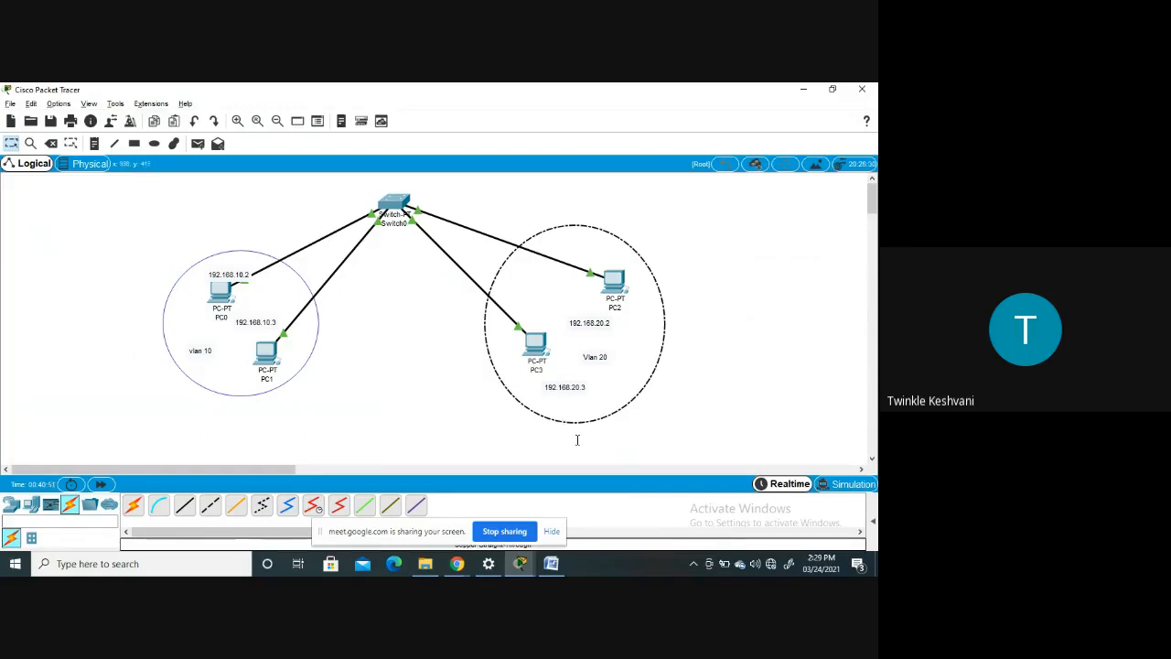
left_click(835, 89)
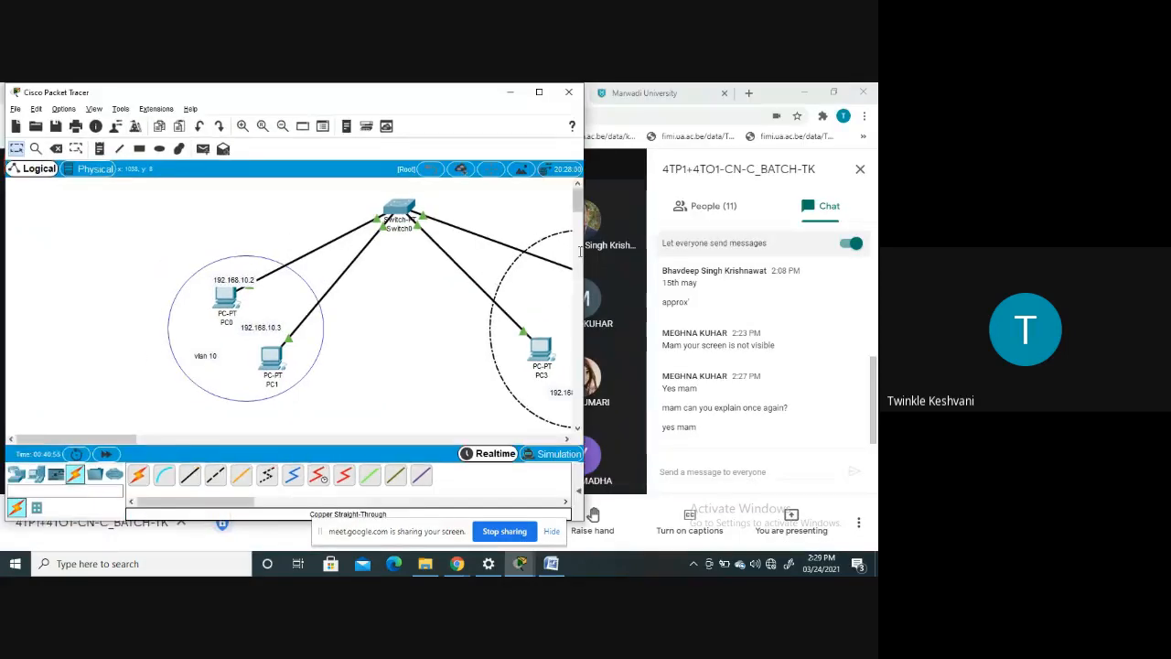
left_click_drag(578, 253, 644, 232)
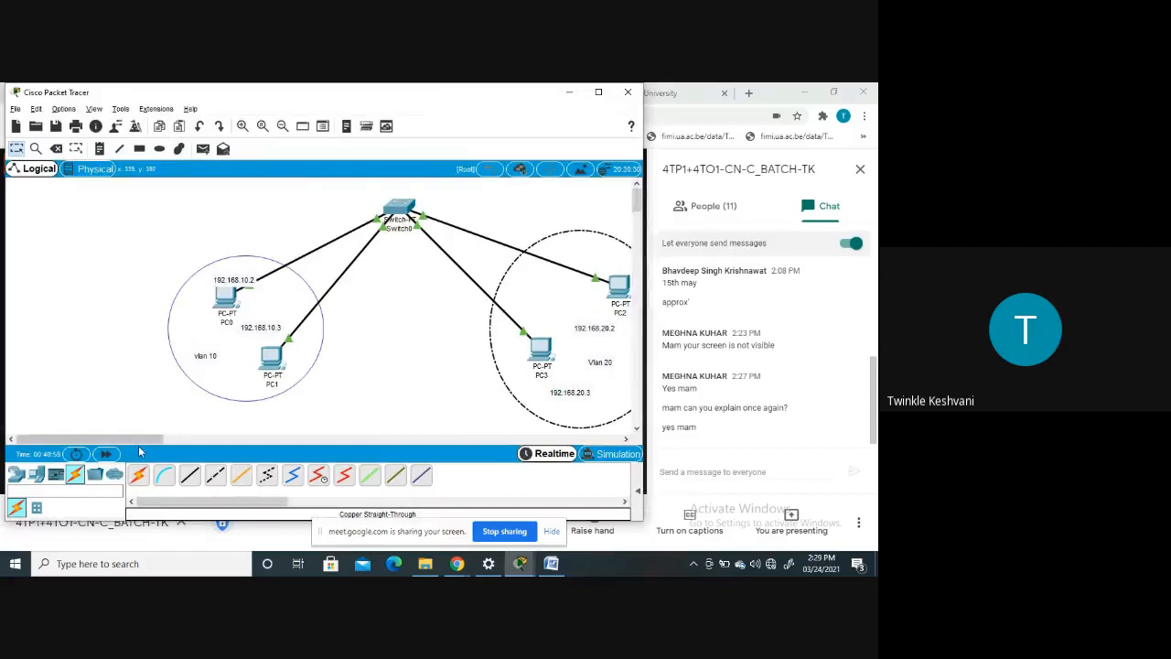
left_click_drag(138, 439, 159, 442)
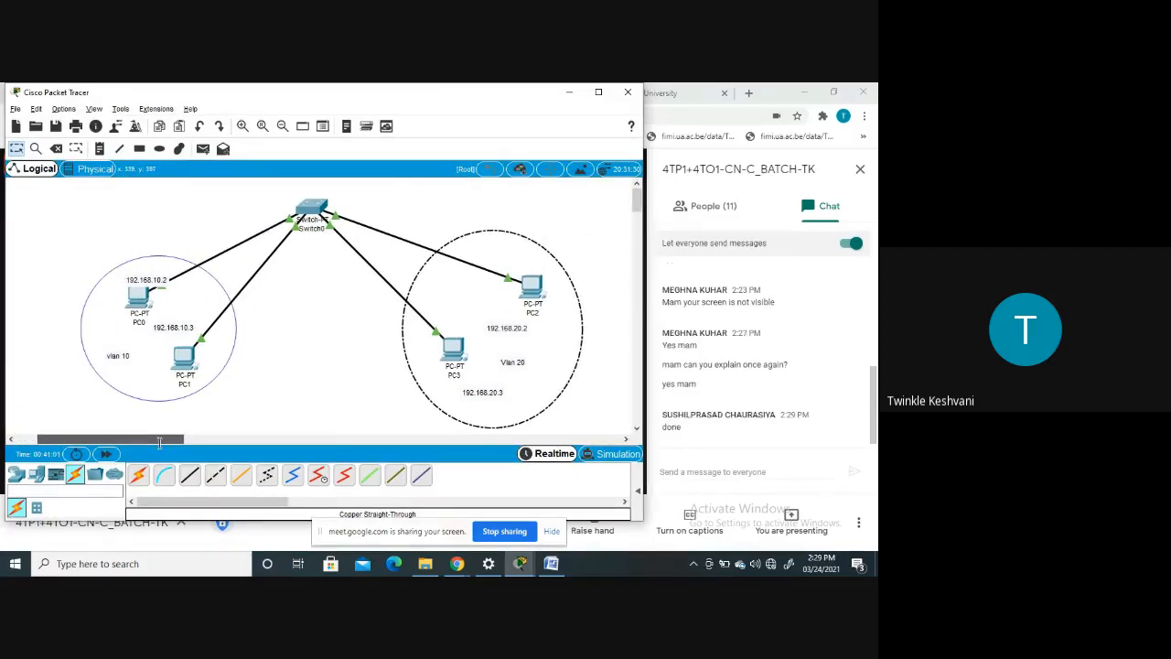
left_click(337, 380)
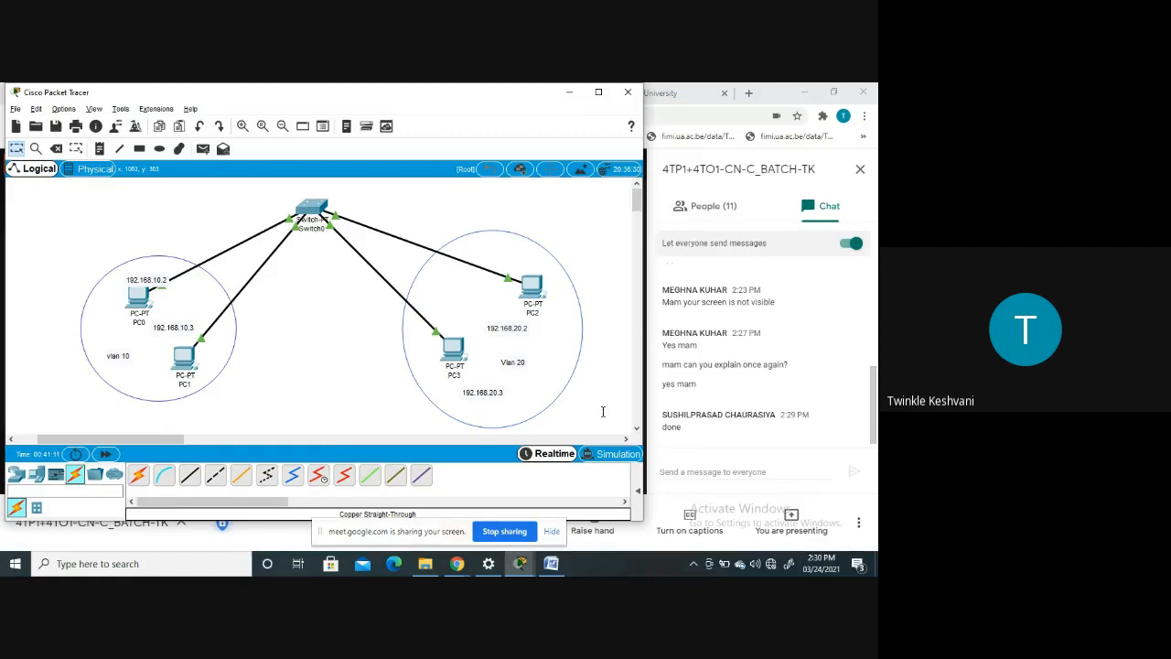
Look through the participant list in Google Meet and return to the Packet Tracer workspace.
left_click(700, 208)
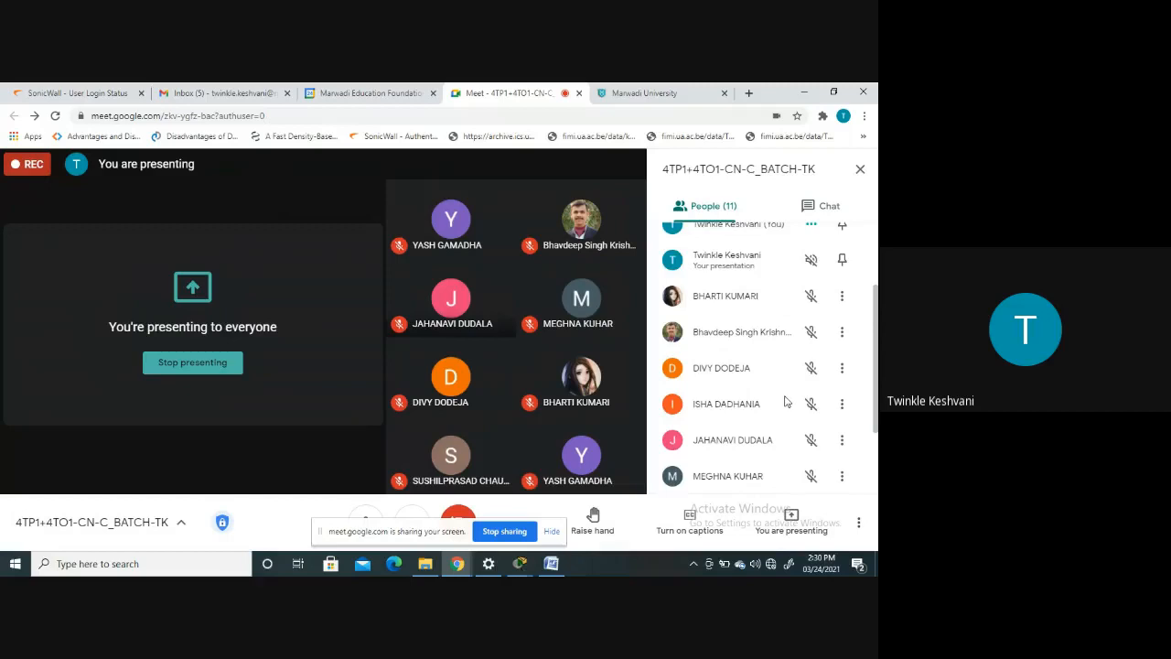
scroll(785, 401, "down", 3)
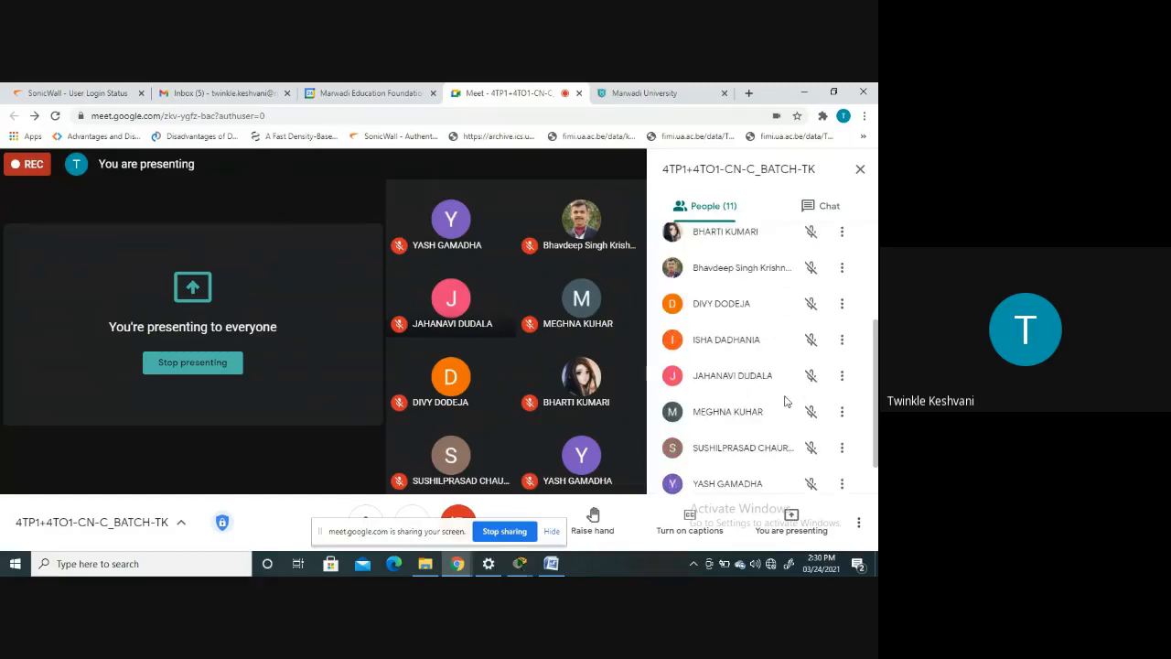
left_click(520, 564)
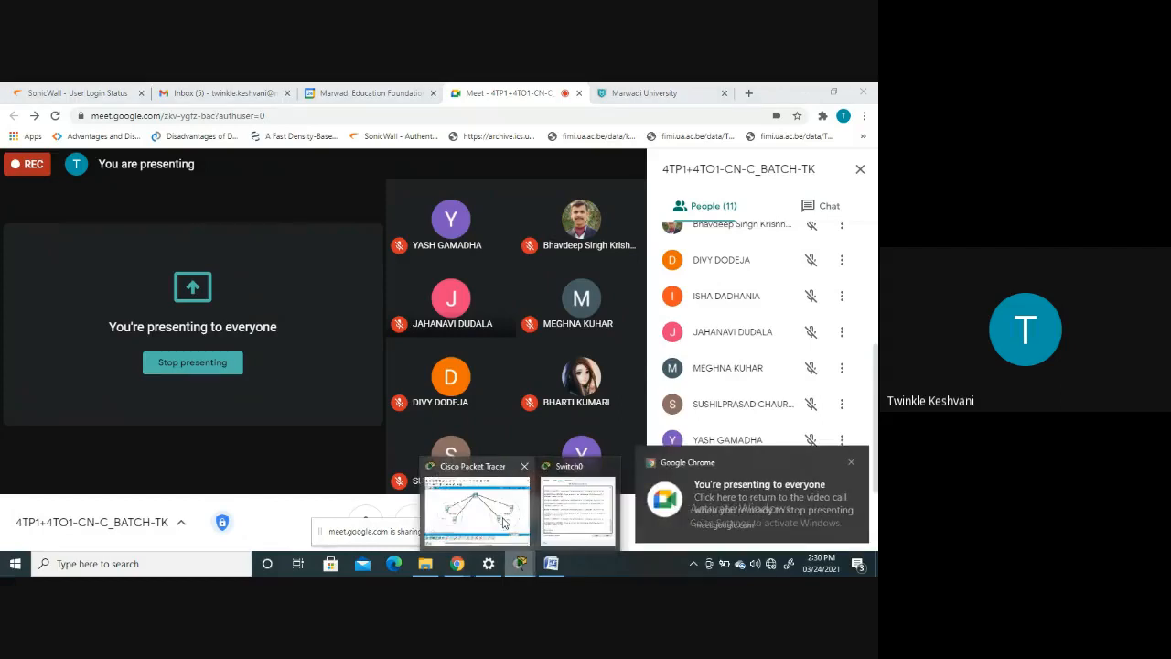
left_click(504, 523)
left_click(853, 463)
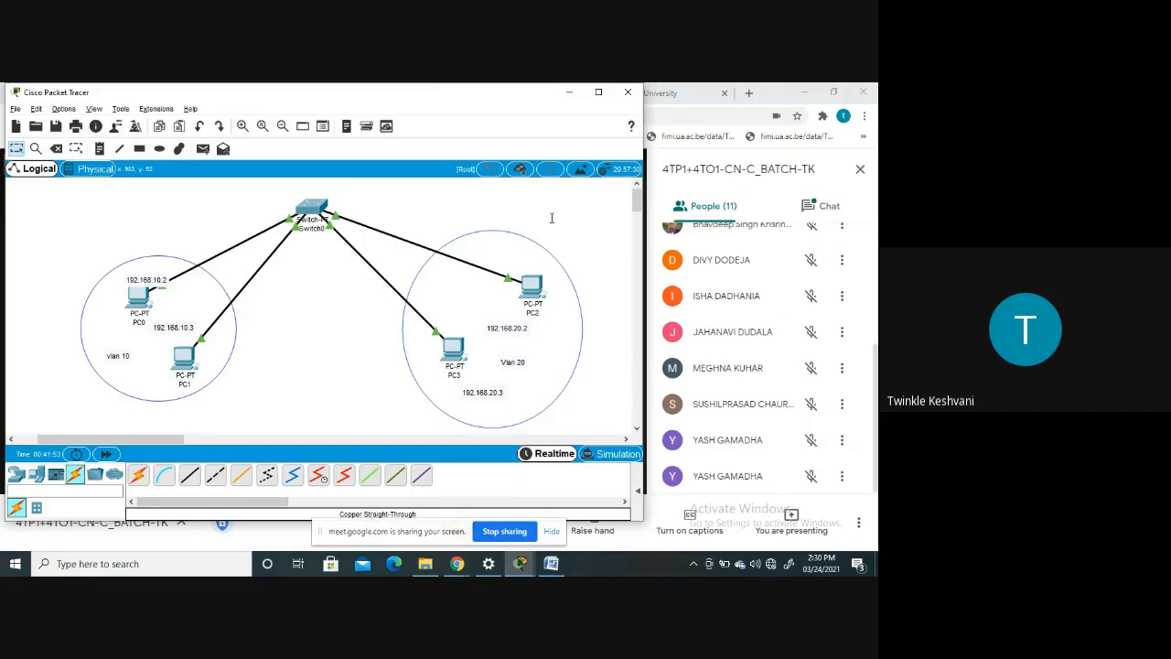
Read the newest chat messages in Google Meet, return to Packet Tracer and dismiss the notification.
left_click(824, 205)
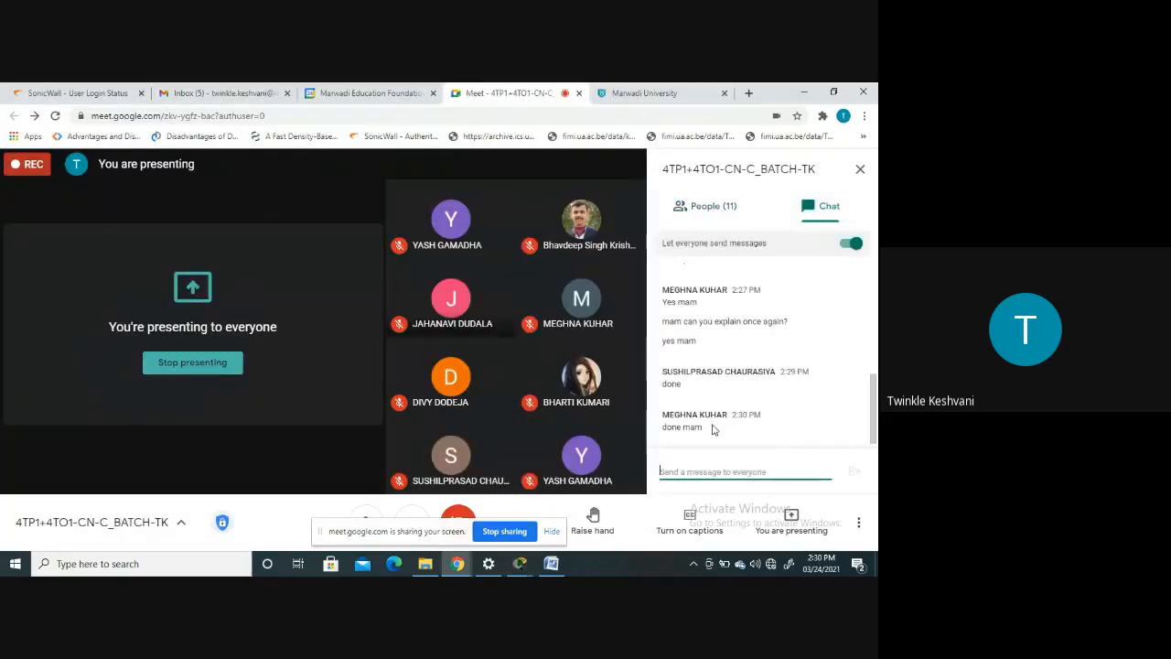
key("alt+Tab")
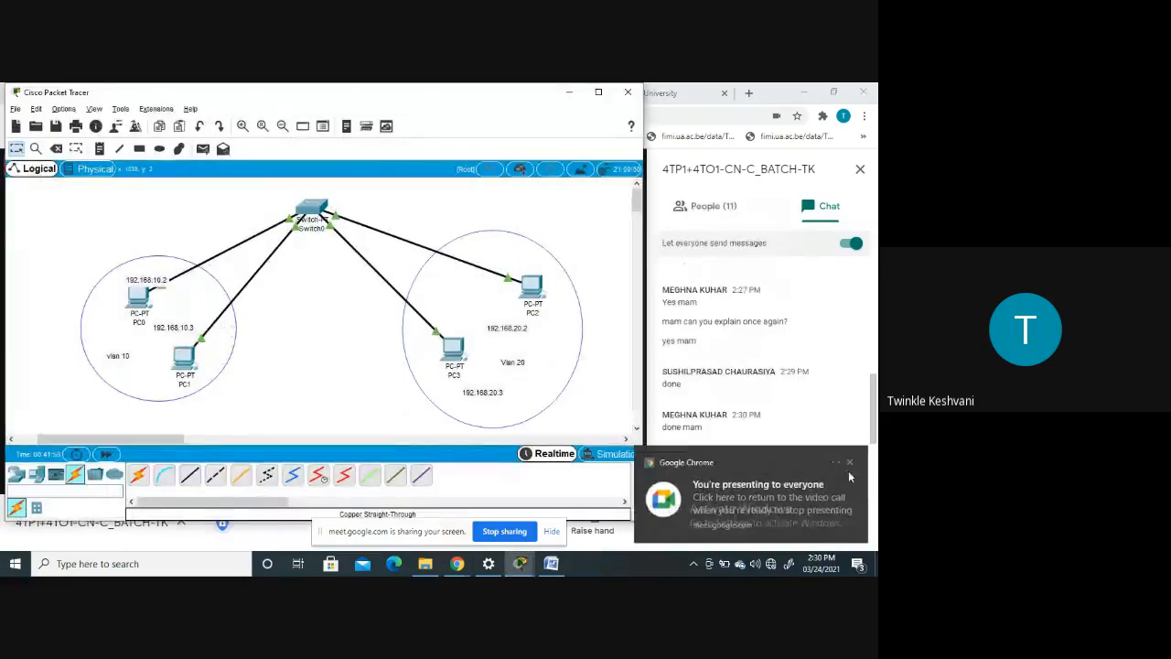
left_click(849, 465)
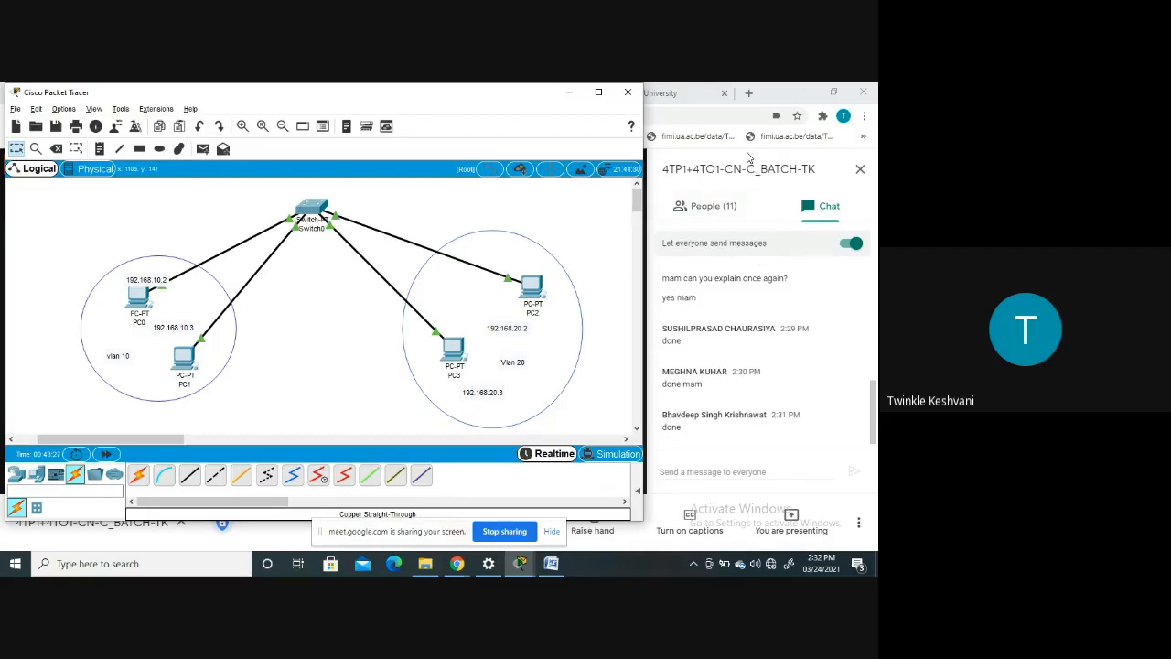
Bring up Switch0's command line and enter global configuration from the terminal using en and config.
left_click(509, 531)
mouse_move(550, 569)
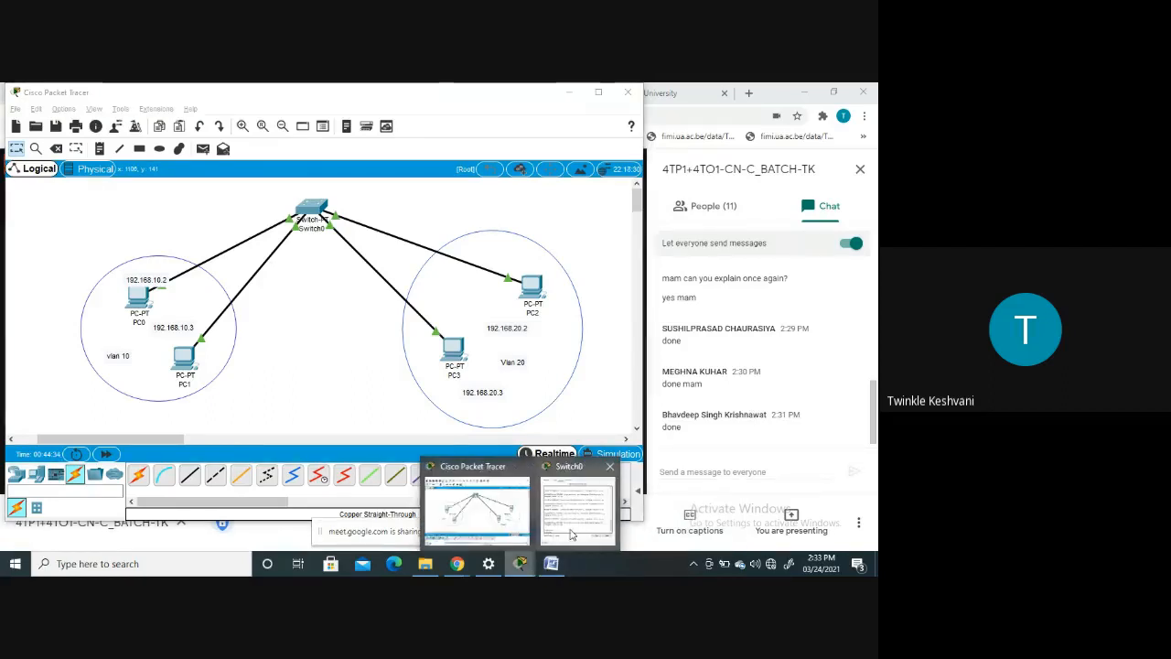
left_click(576, 502)
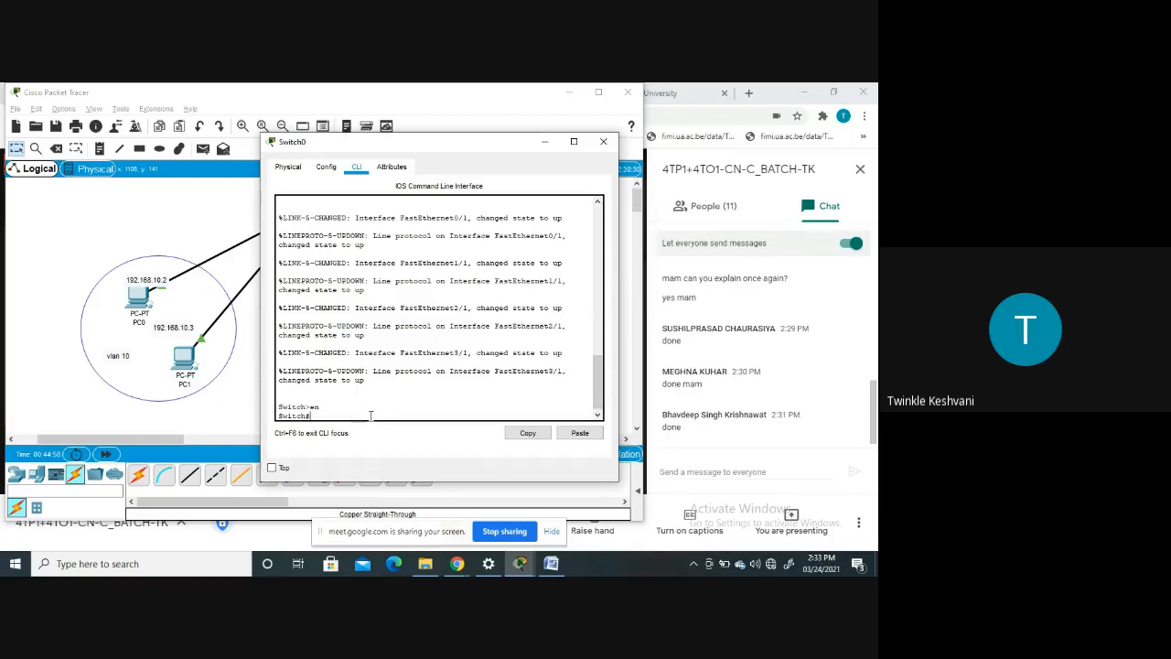
type("config")
key("Return")
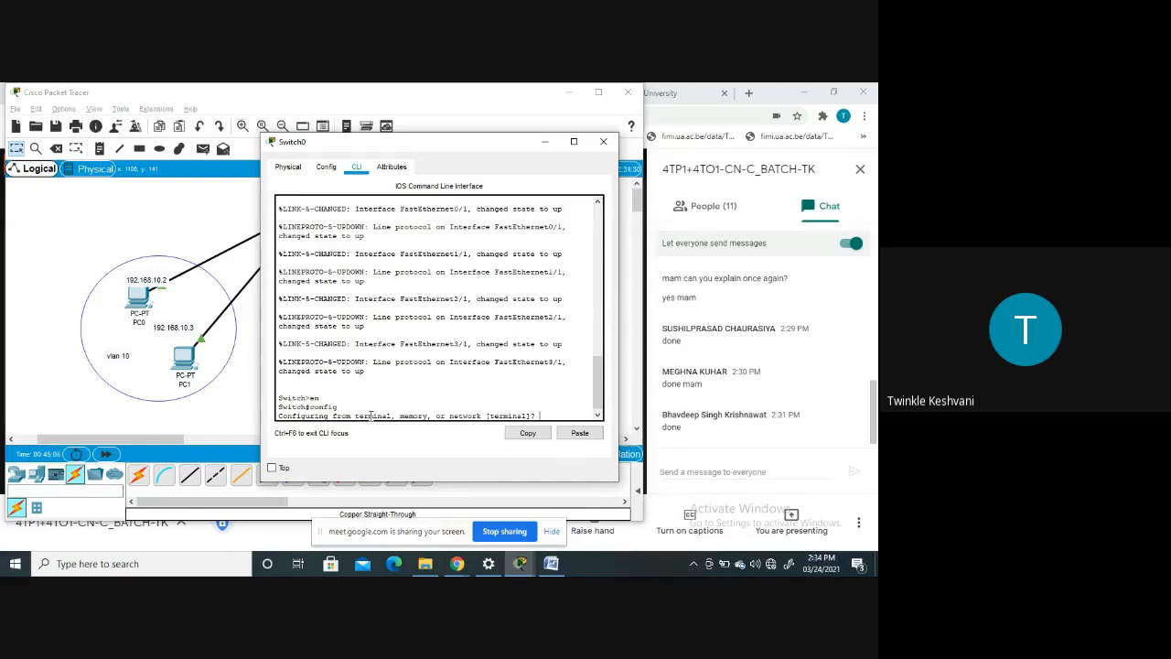
key("Return")
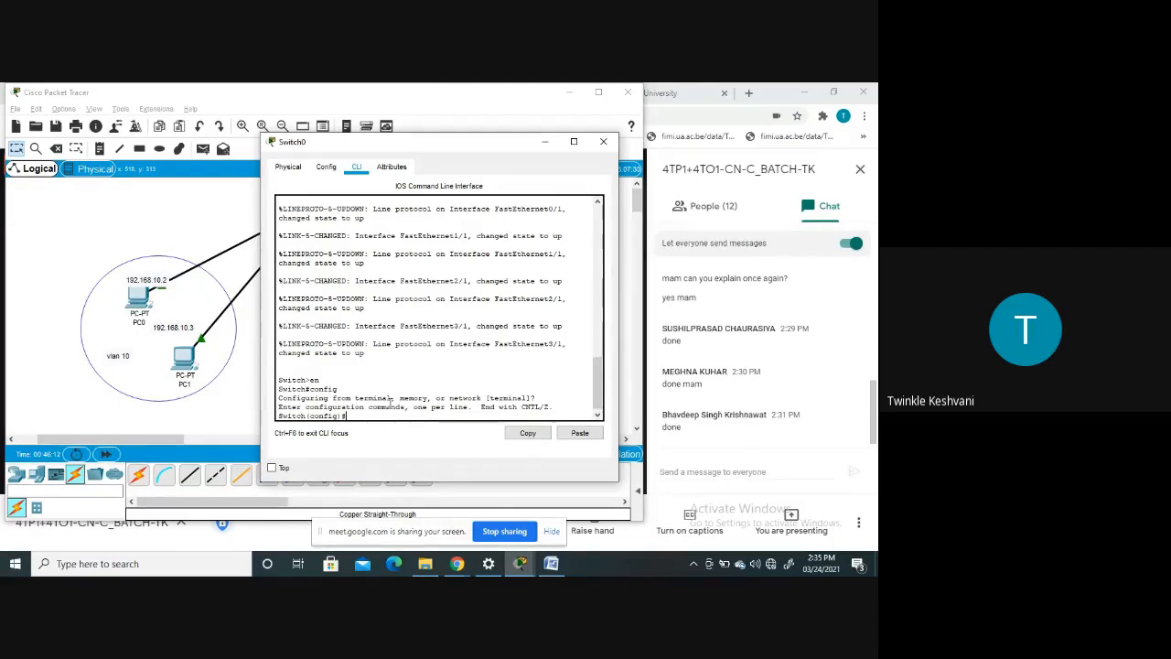
Create VLAN 10 on Switch0, name it with the instructor's first name, and exit VLAN configuration.
type("vlan")
type("10")
key("Return")
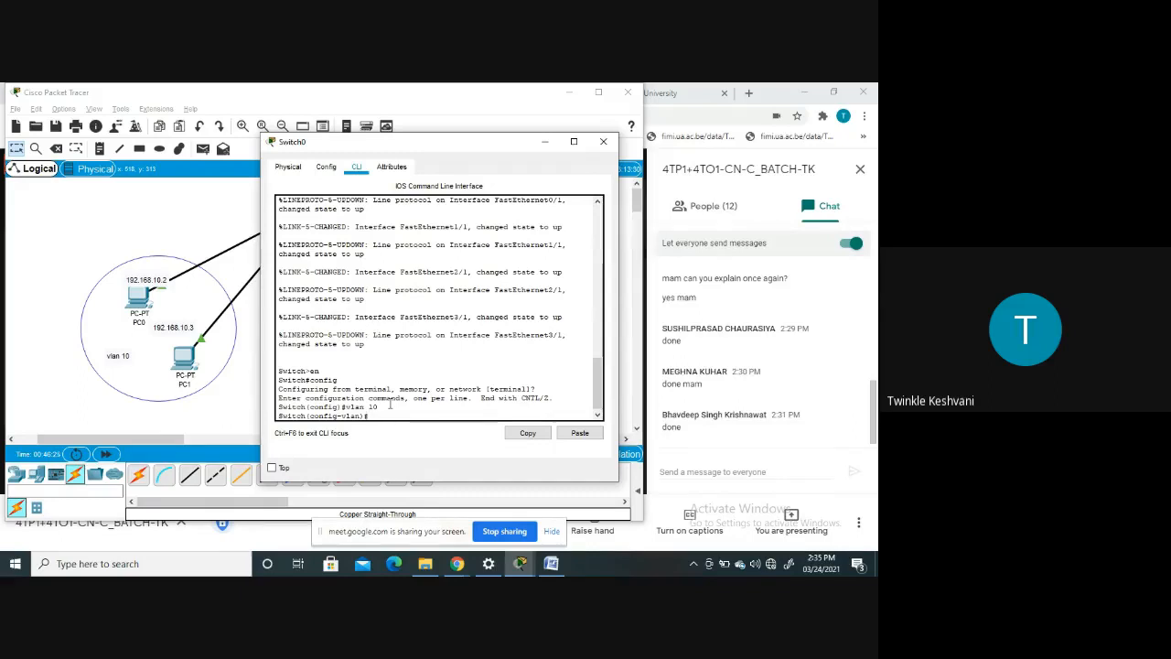
key("Return")
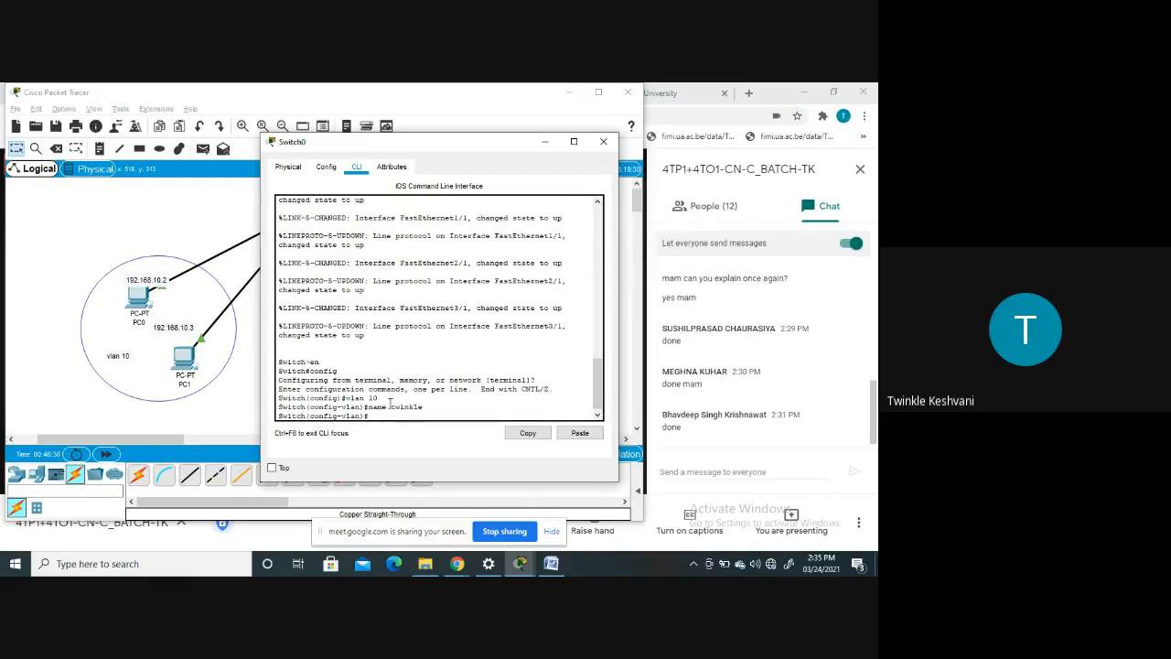
type("exit")
key("Return")
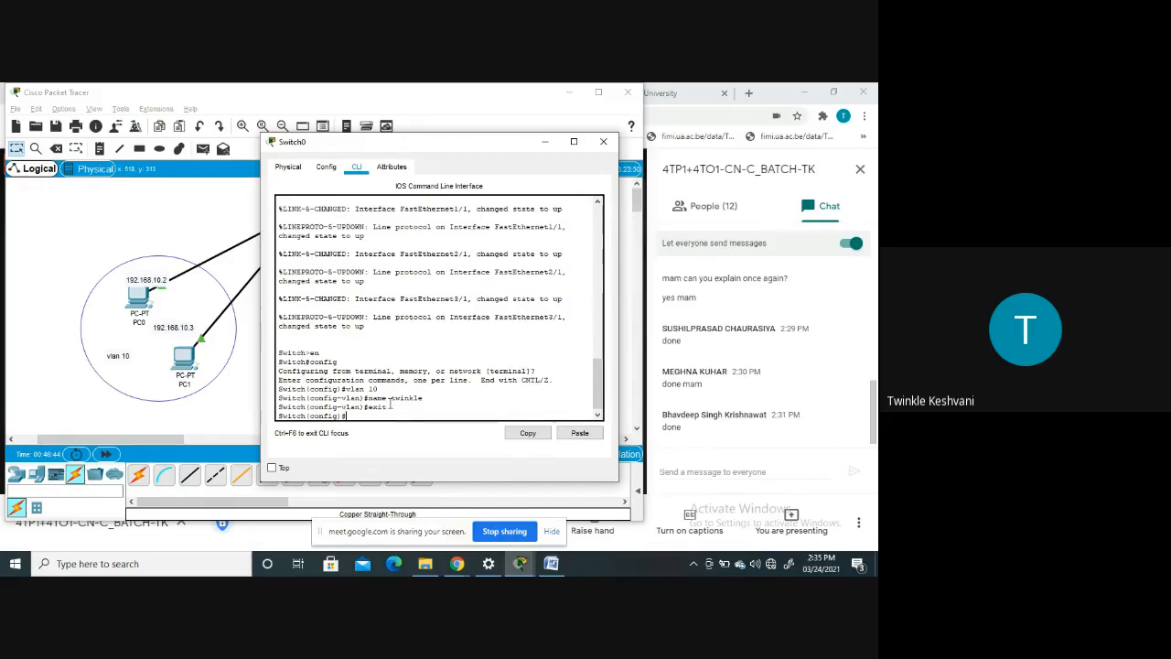
Create VLAN 20 on Switch0, name it with the instructor's surname, and exit VLAN configuration.
type("vlan 20")
key("Return")
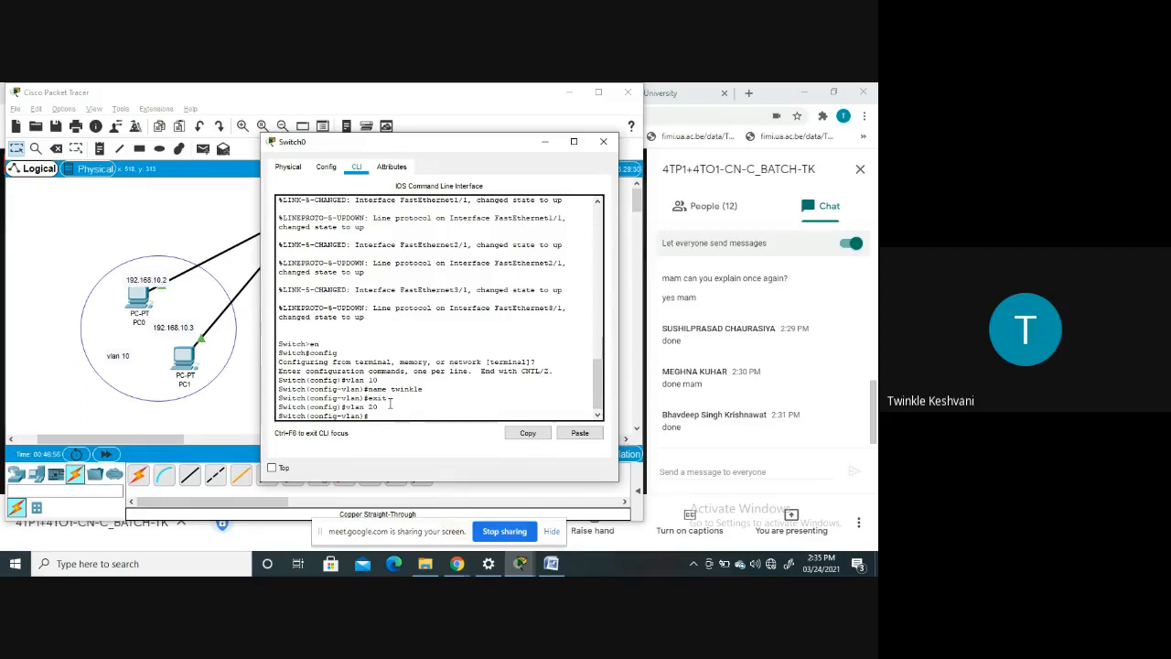
key("Return")
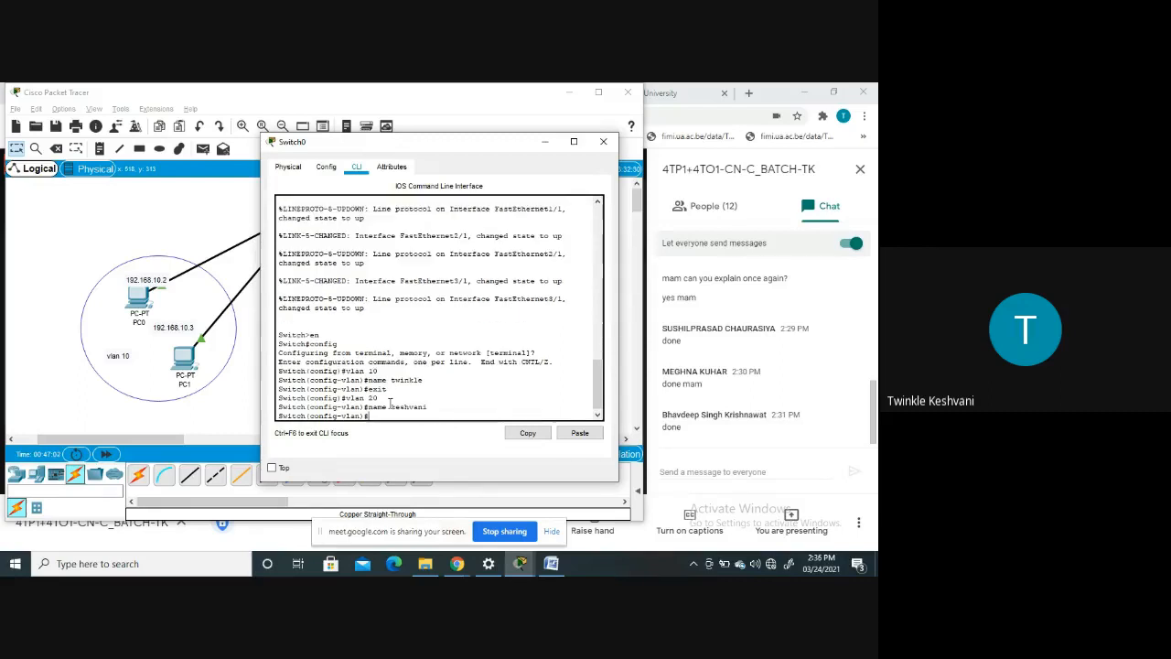
type("exit")
key("Return")
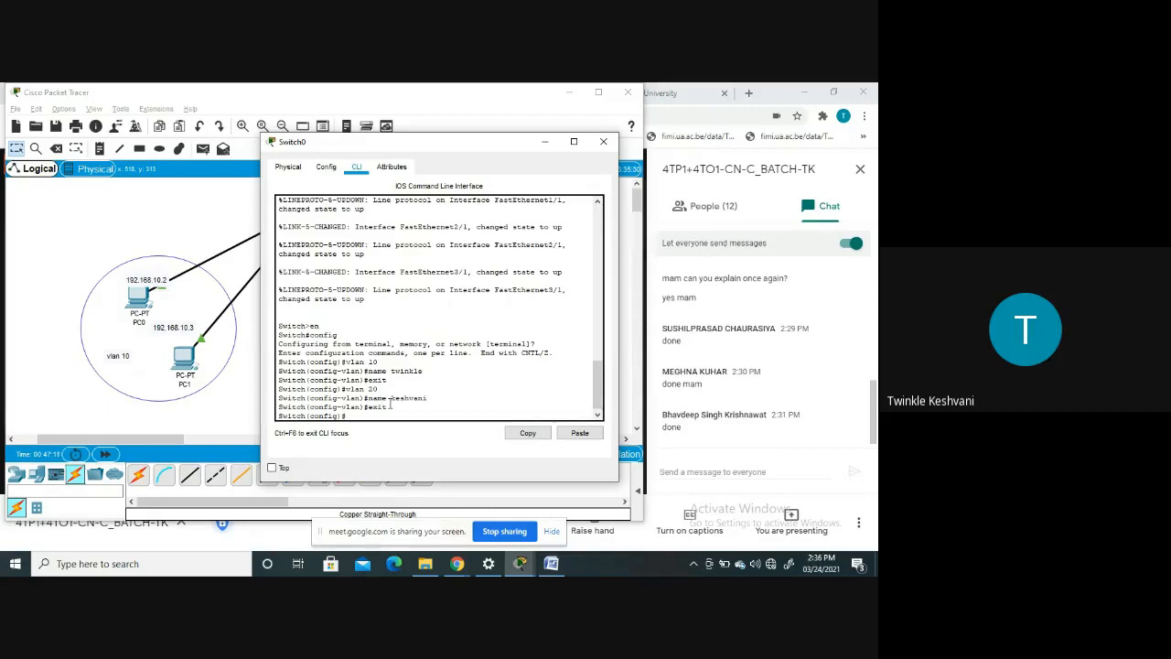
Leave global configuration mode and list the switch's VLANs with the show vlan command.
type("exit")
key("Return")
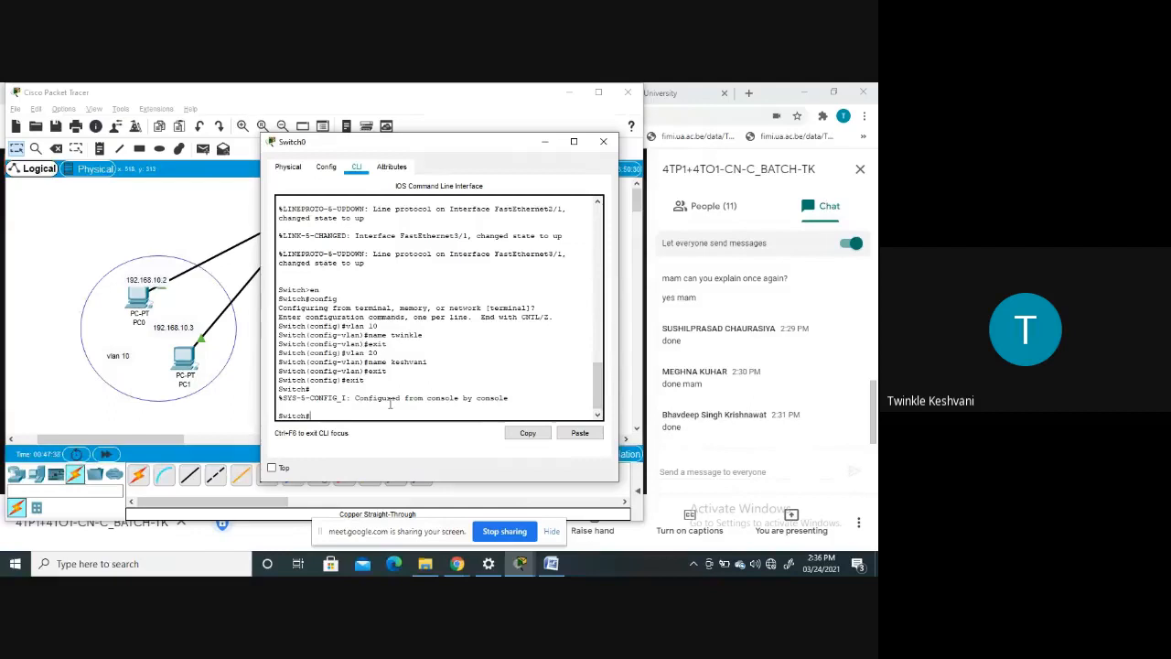
type("show vlan")
key("Return")
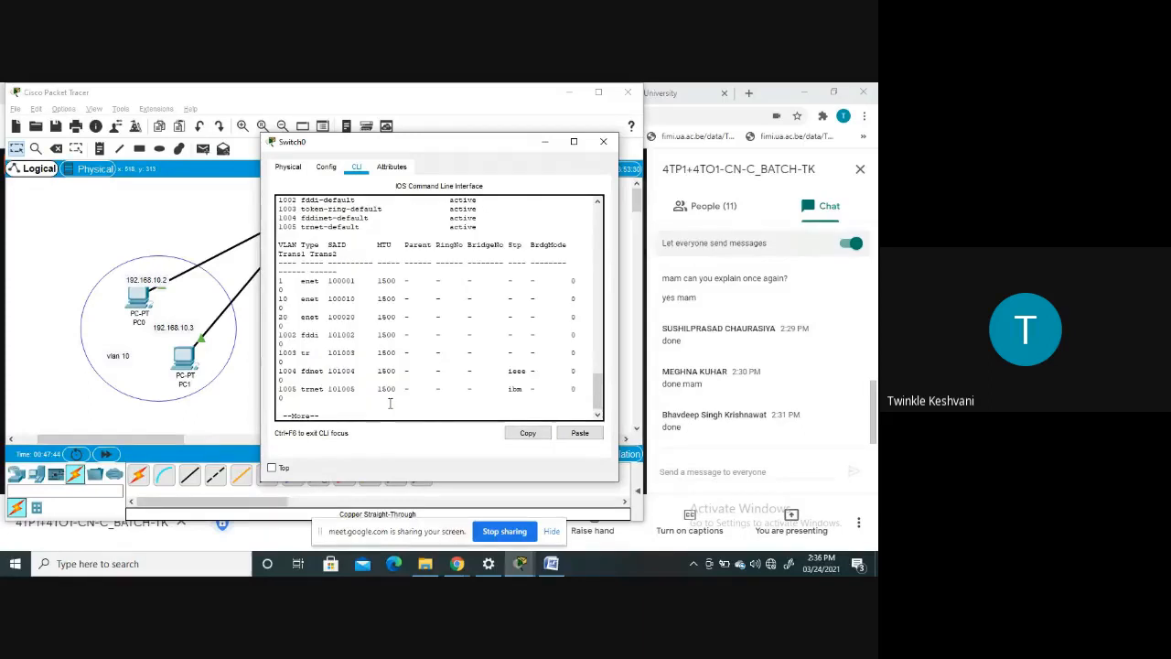
Review the VLAN 10 and VLAN 20 entries in the show vlan output and page through to its end.
scroll(390, 403, "up", 7)
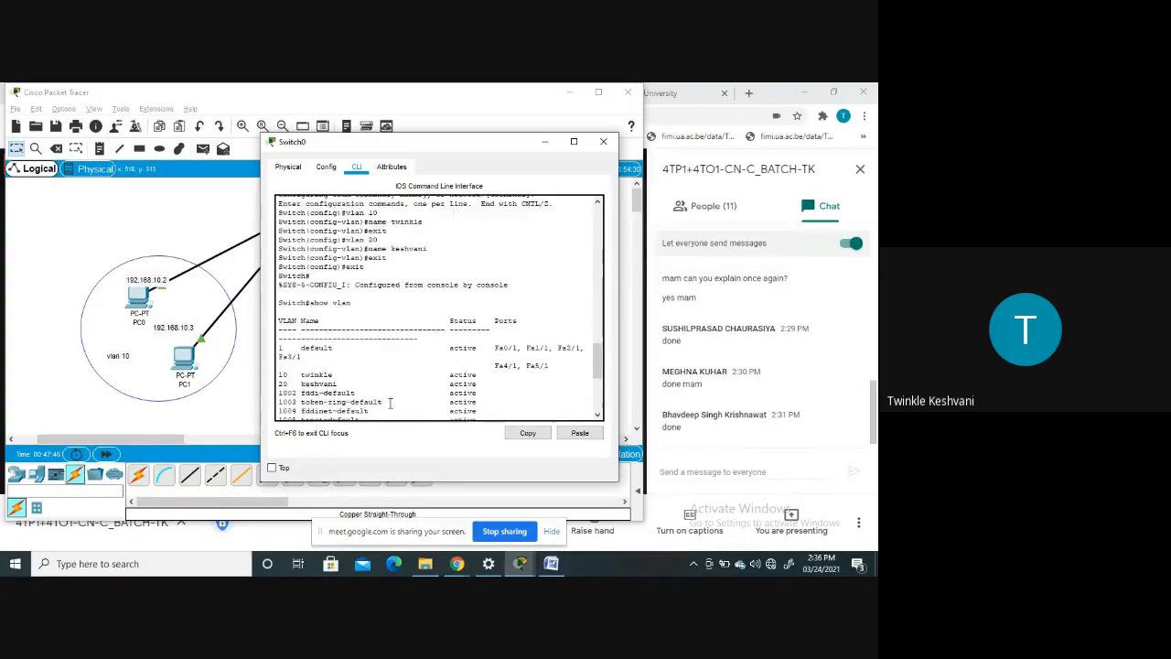
scroll(390, 403, "up", 15)
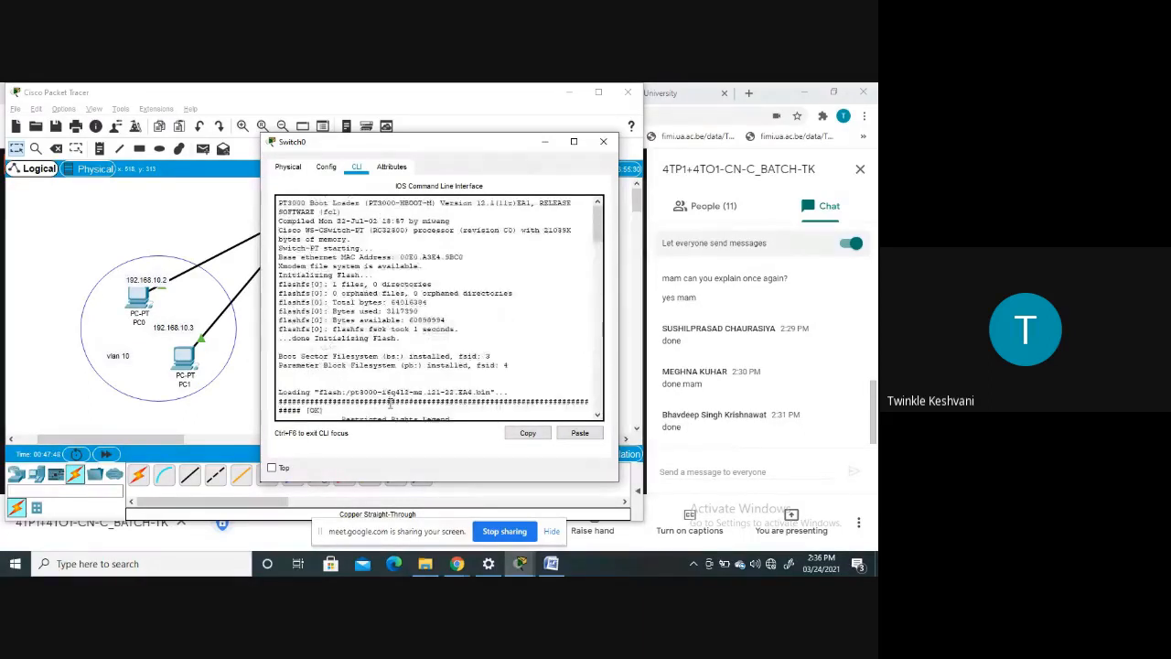
scroll(473, 365, "down", 15)
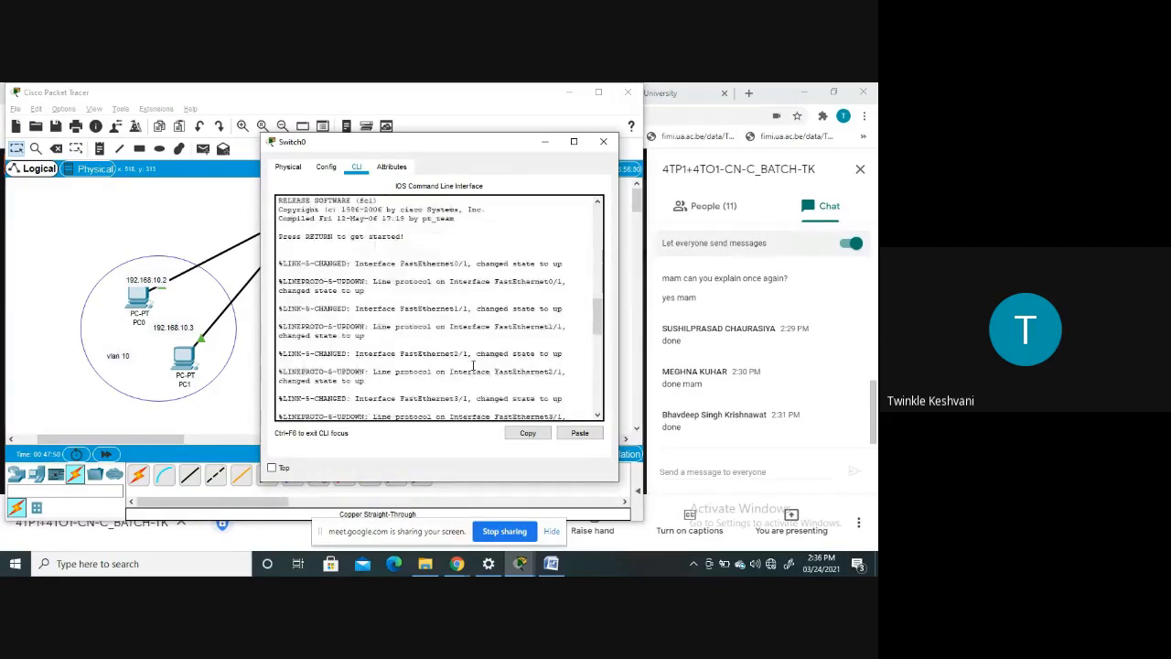
scroll(473, 365, "down", 2)
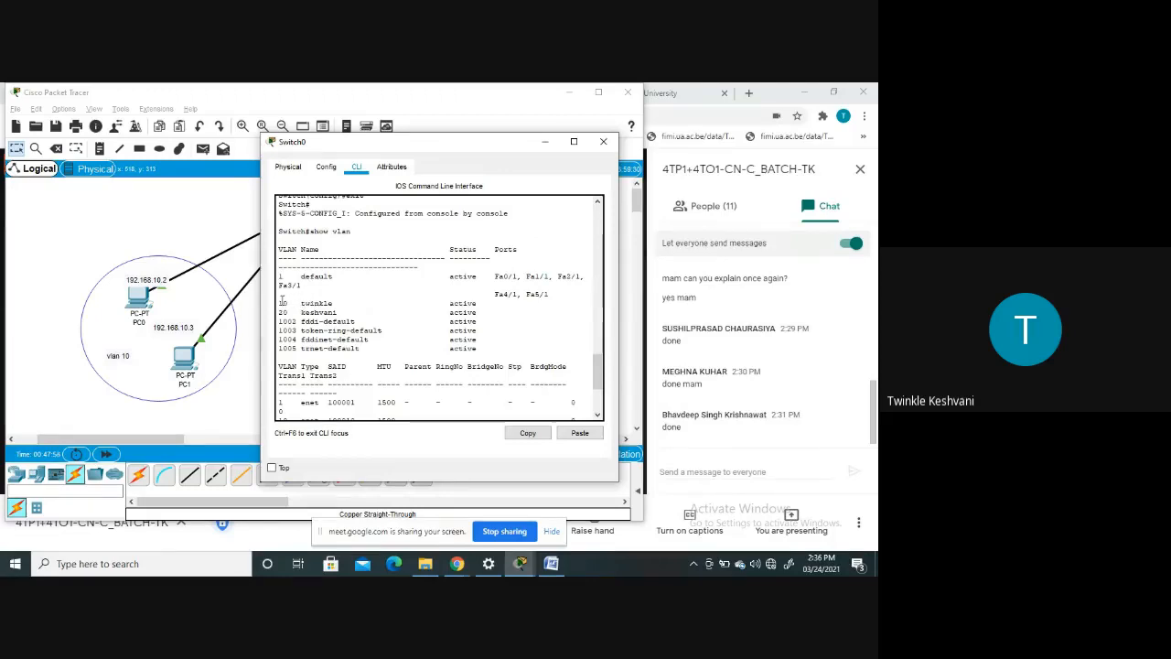
left_click_drag(280, 299, 342, 314)
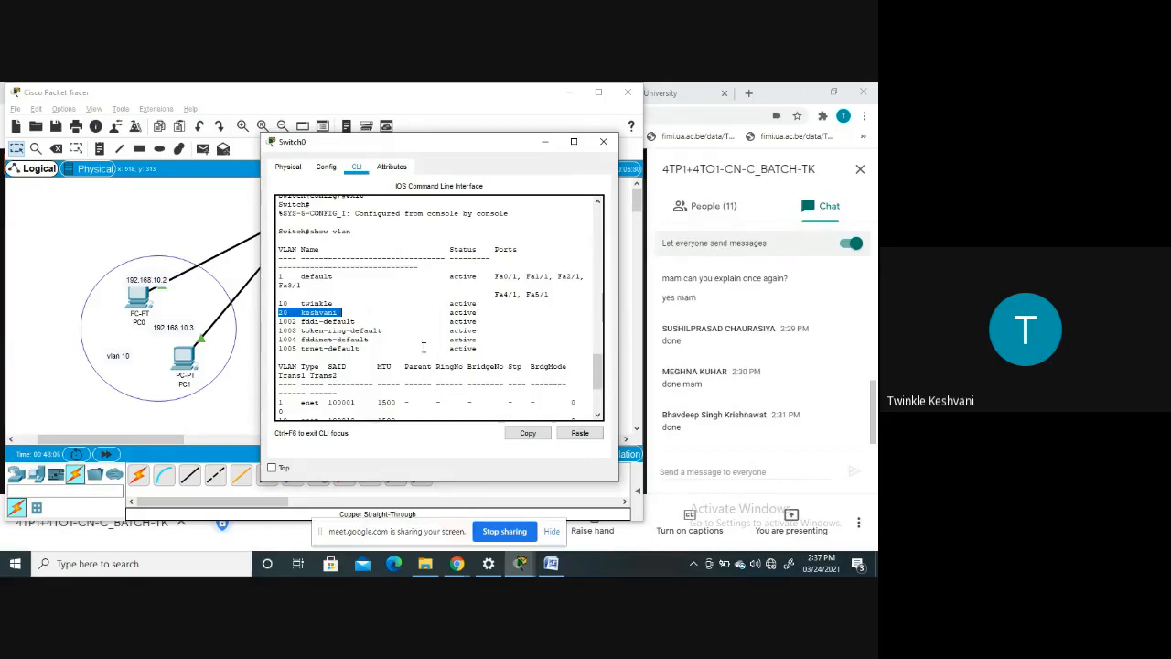
scroll(413, 350, "down", 1)
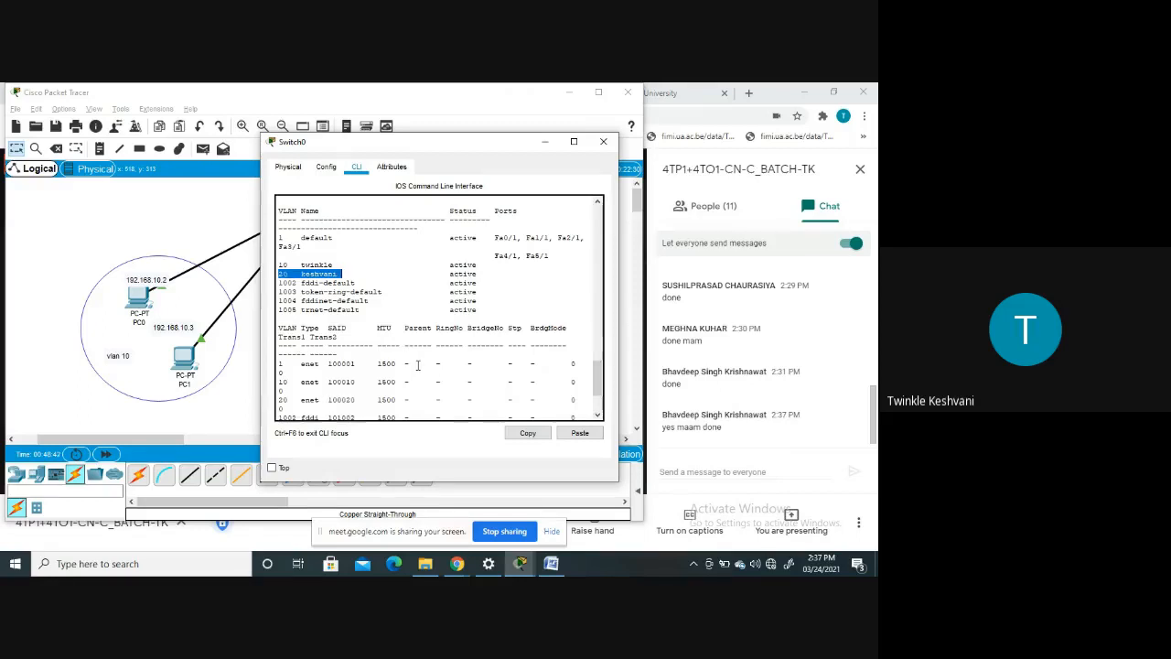
scroll(398, 376, "down", 3)
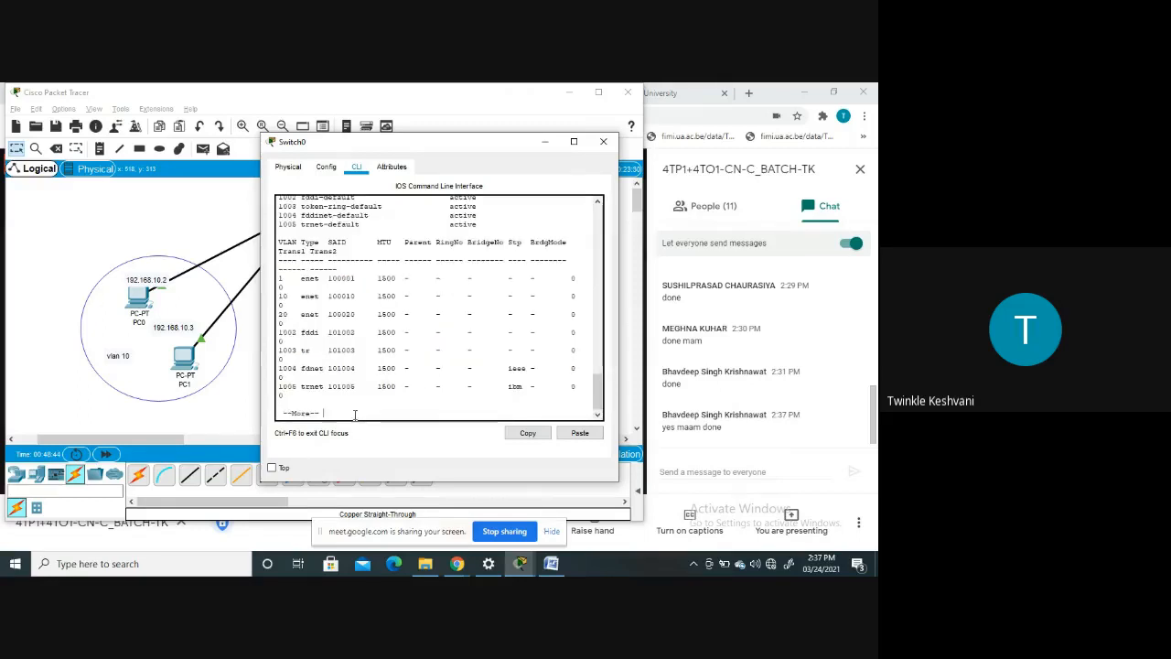
key("Return")
key("Return")
key("Return")
key("Return")
key("Return")
key("Return")
key("Return")
key("Return")
key("Return")
key("Return")
key("Return")
key("Return")
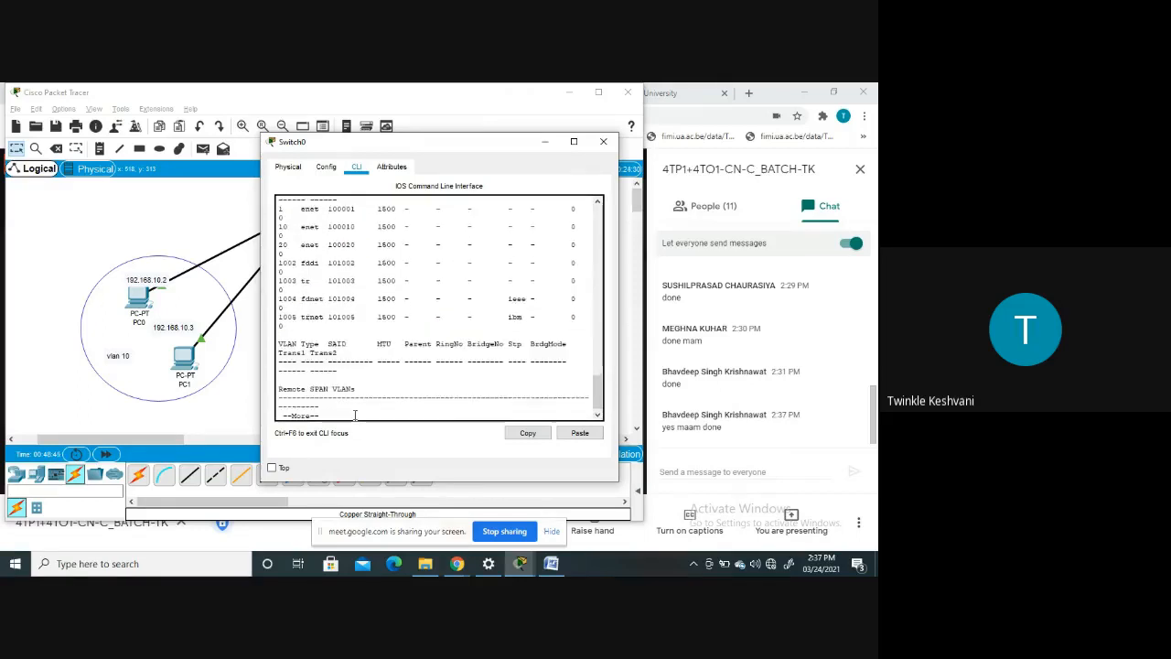
key("Return")
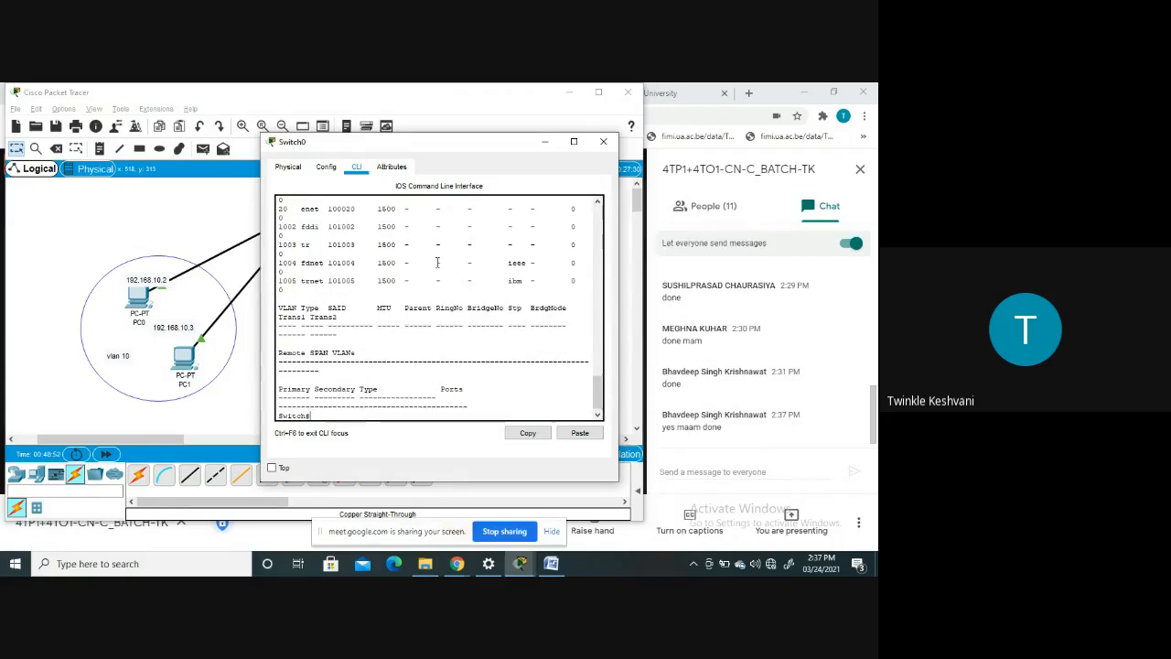
Enter global configuration mode on Switch0 with the config command, accepting the terminal as the source.
left_click_drag(472, 150, 438, 139)
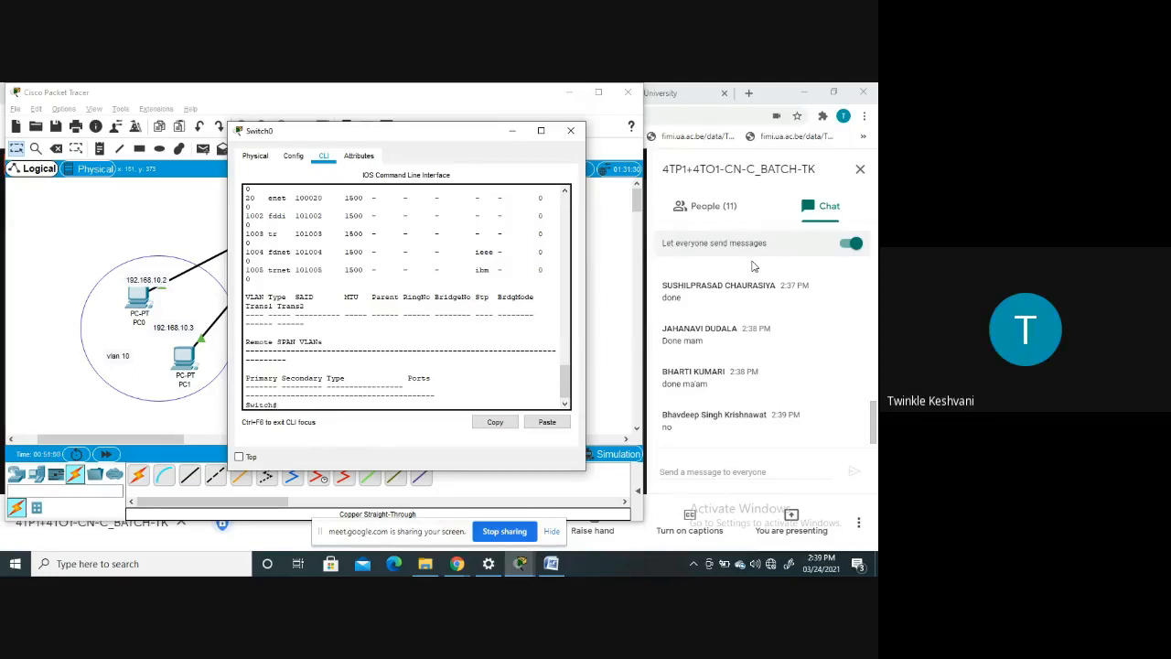
type("config")
key("Return")
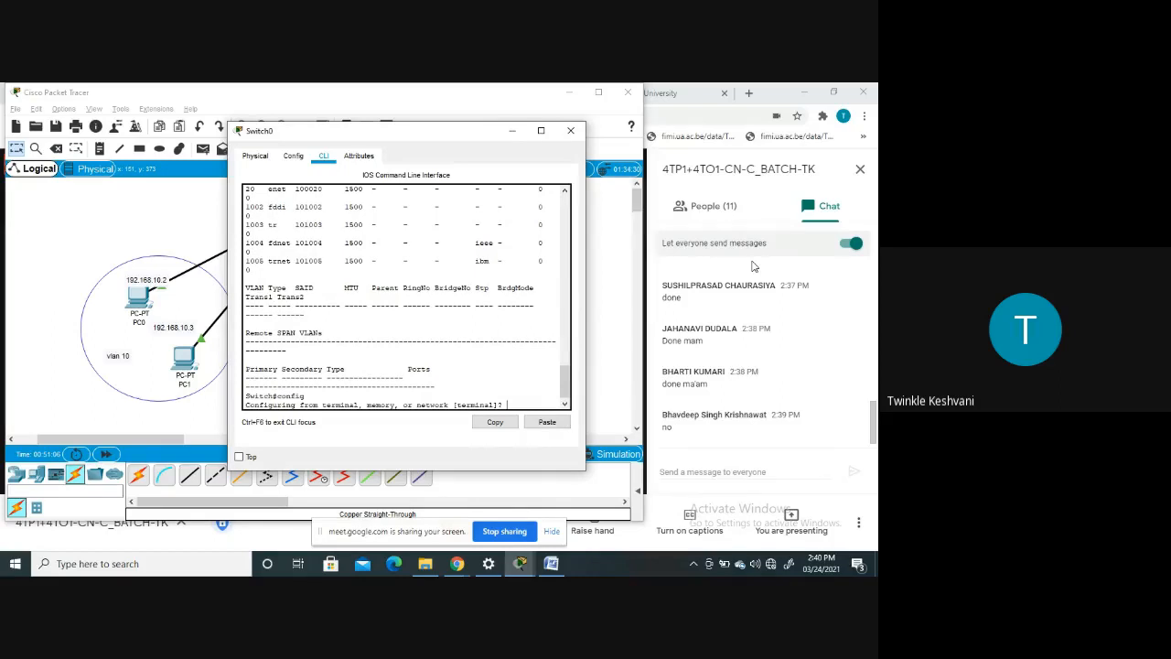
key("Return")
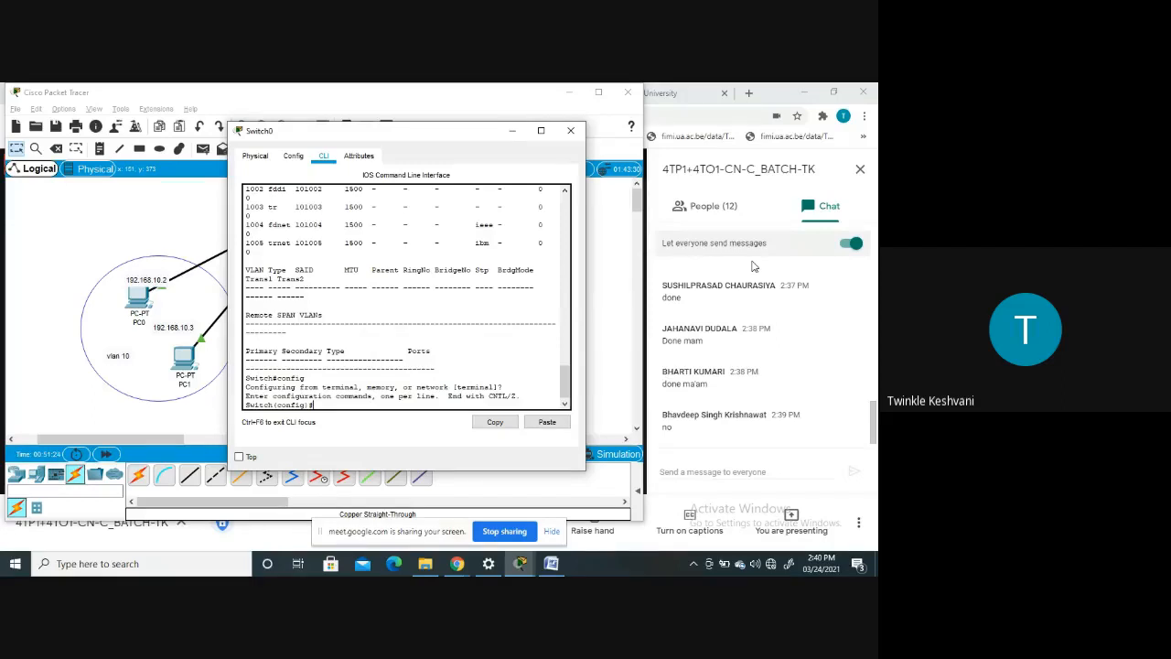
Assign interface f0/1 to VLAN 10 with switchport access vlan 10, and exit interface configuration.
type("nterface")
type("f0/1")
key("Return")
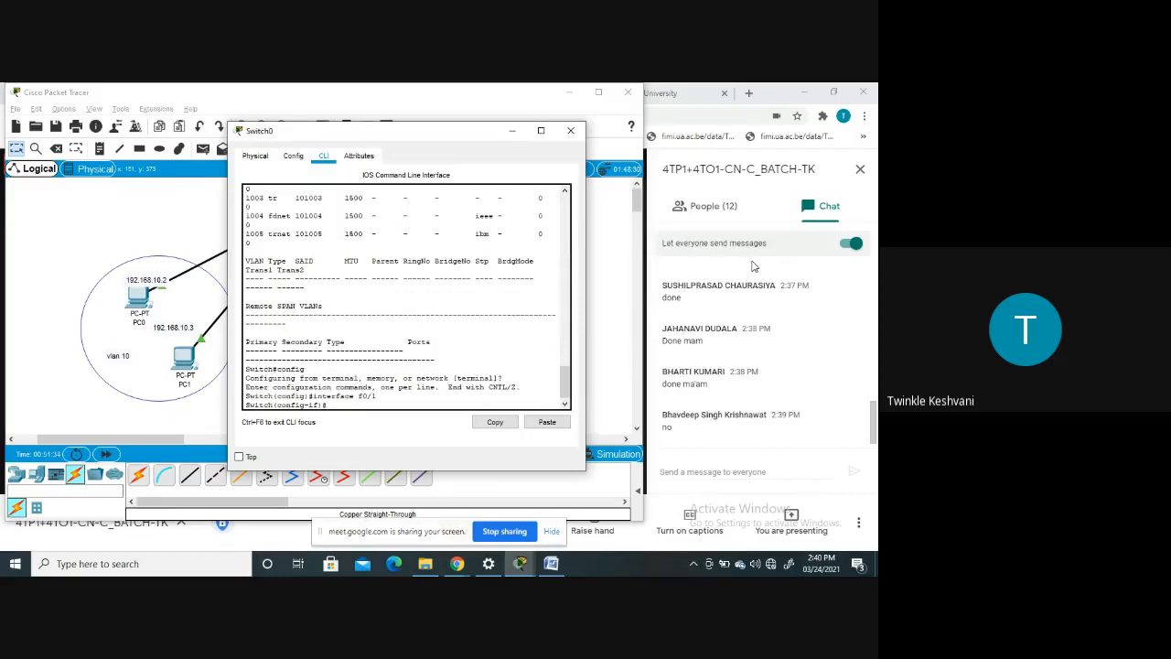
type("switchport access vlan 10")
key("Return")
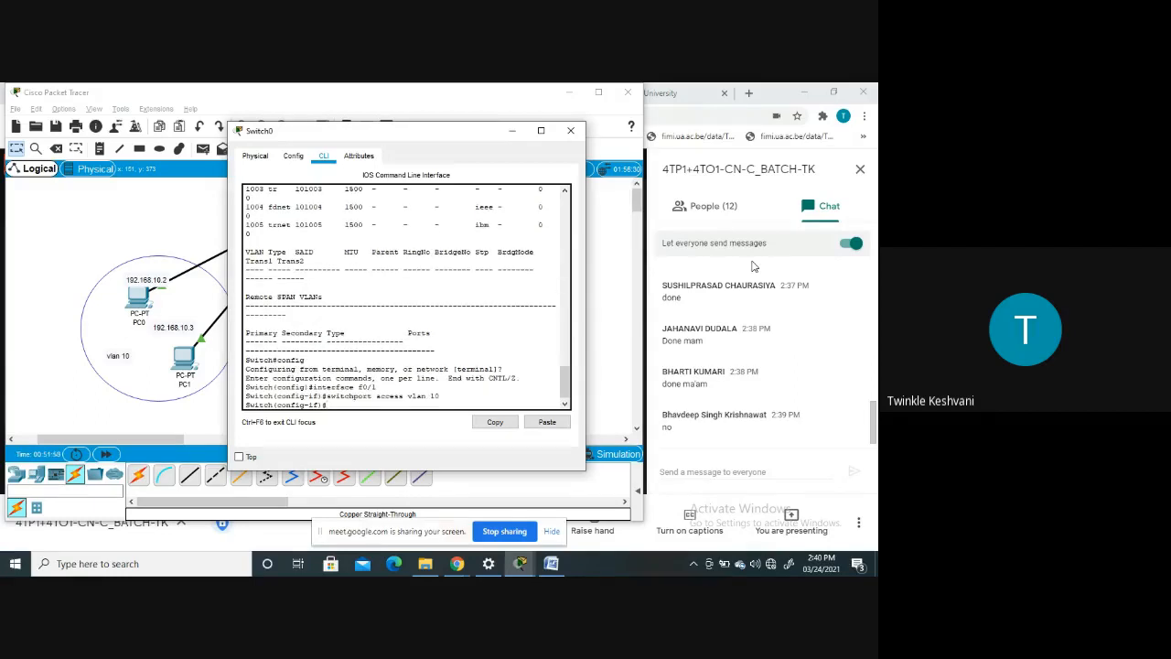
type("exit")
key("Return")
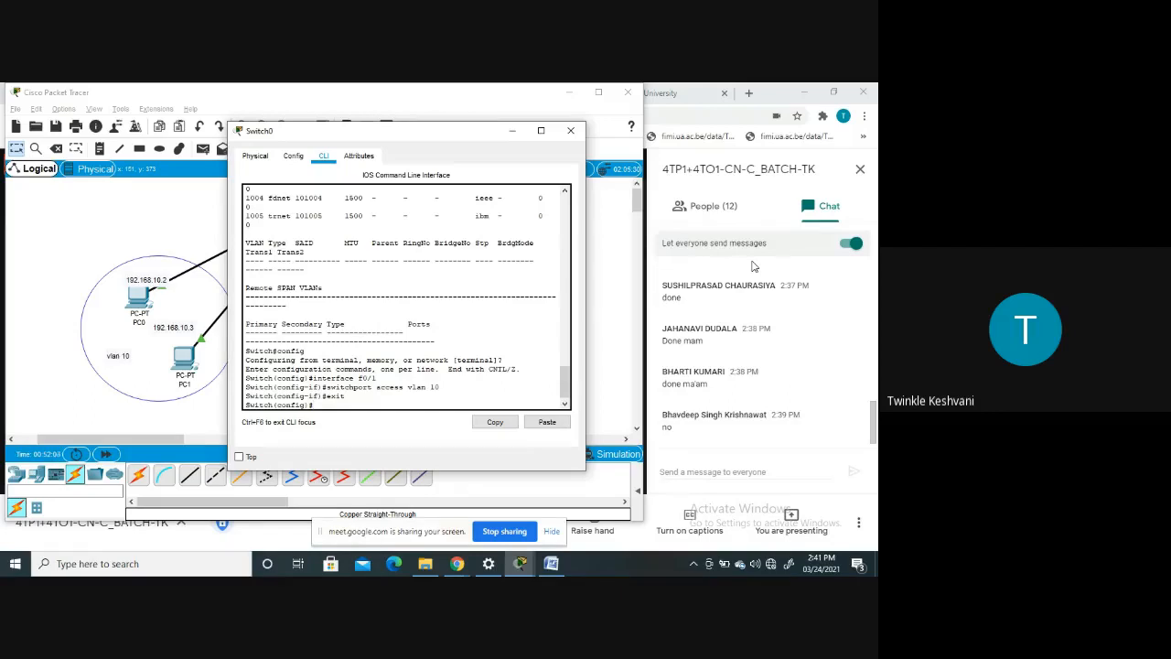
Assign interface f1/1 to VLAN 10 with switchport access vlan 10, and exit interface configuration.
type("interface")
type("f1/1")
key("Return")
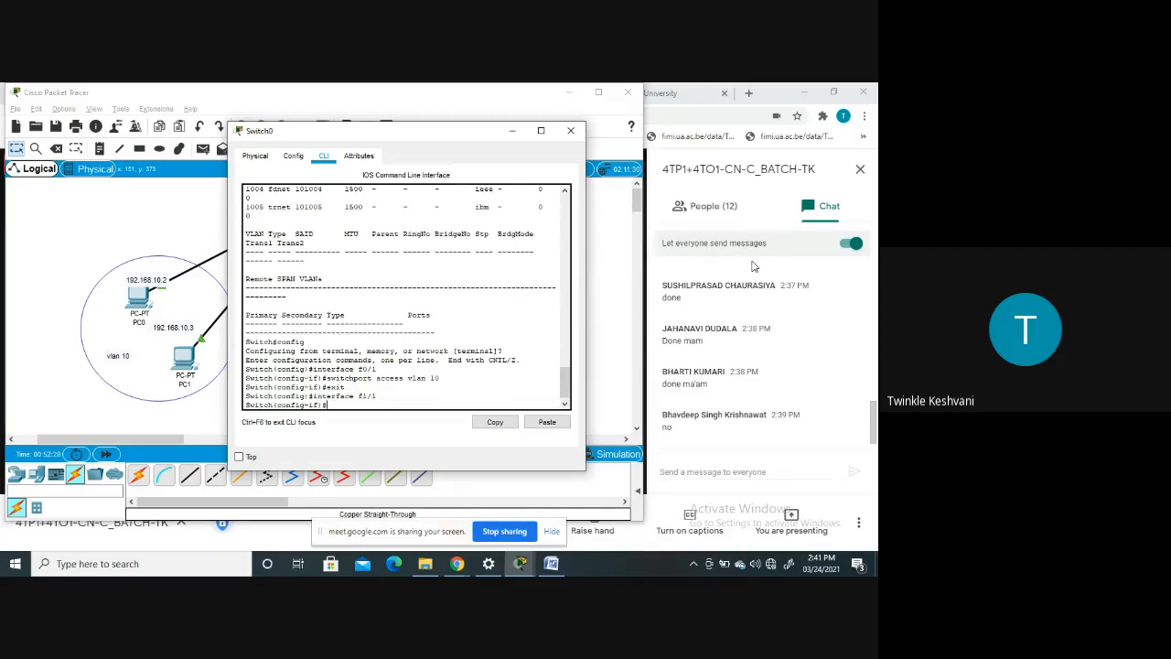
type("switchport access vlan 210")
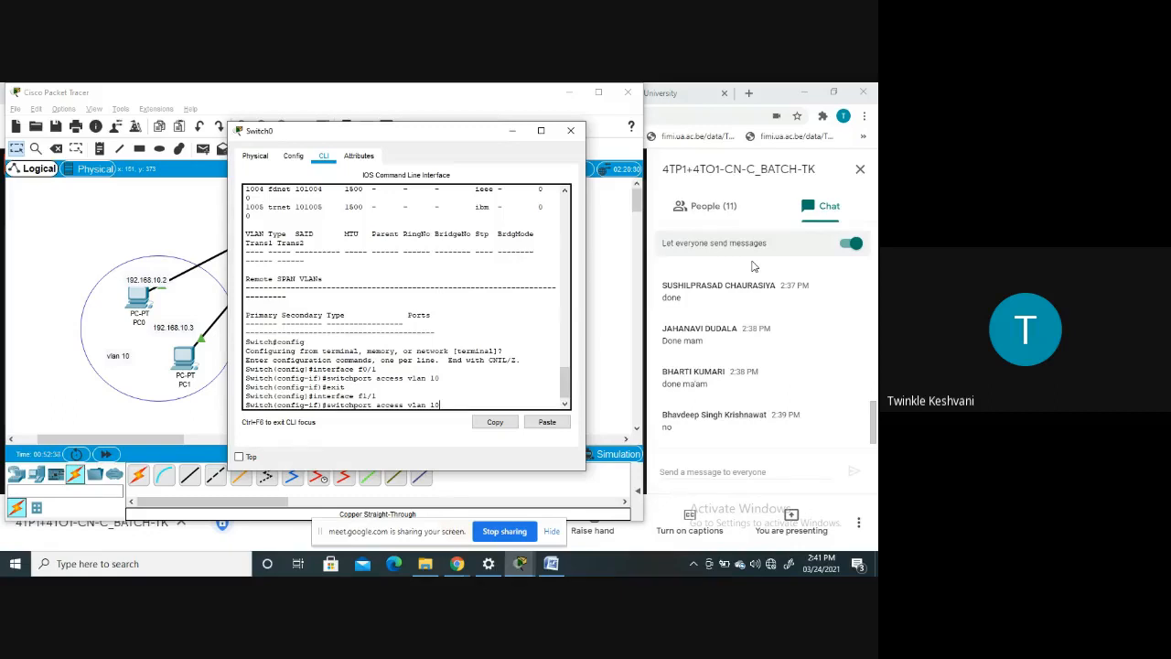
key("Return")
type("e")
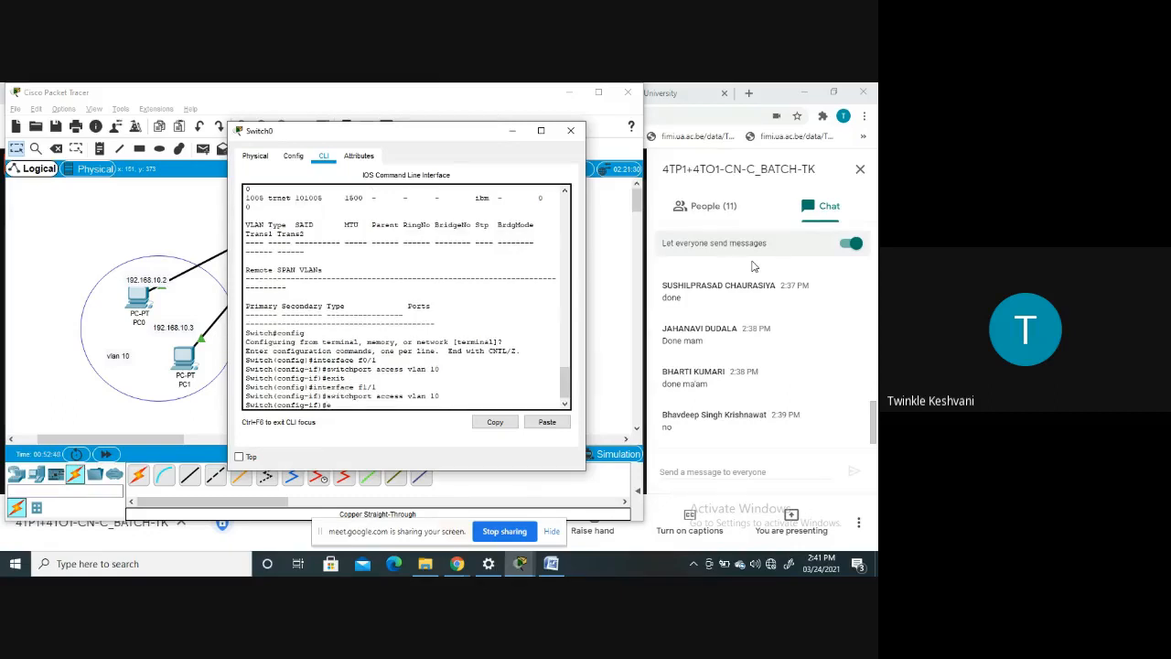
type("xit")
key("Return")
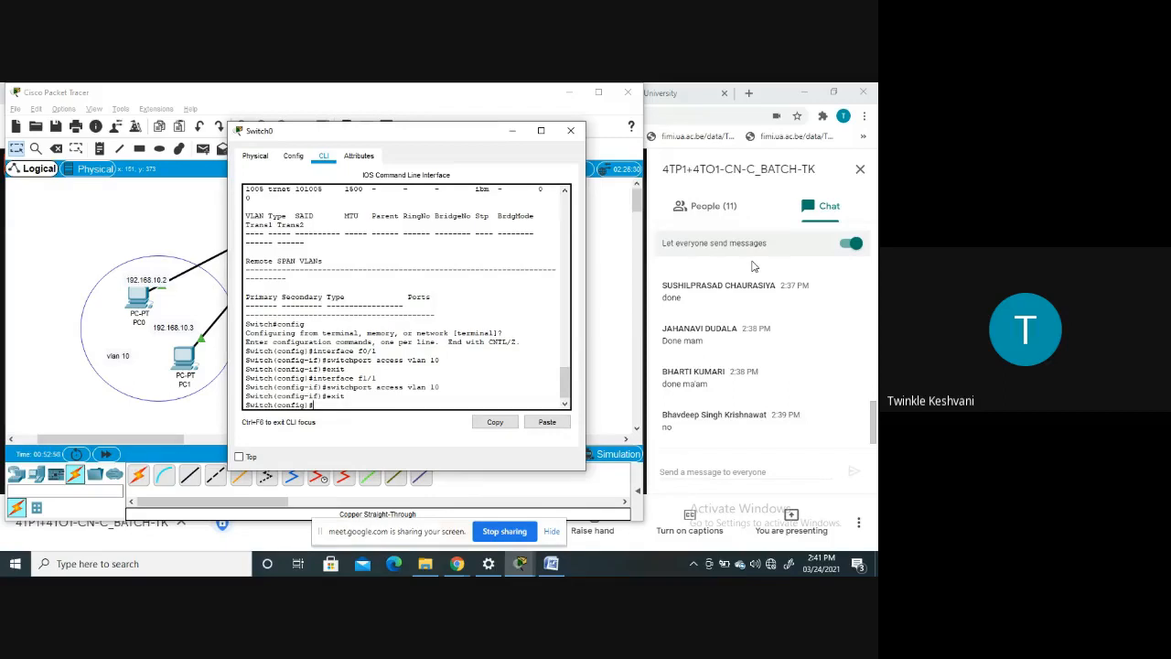
Assign interface f2/1 to VLAN 20 with switchport access vlan 20, and exit interface configuration.
type("interface f2/1")
key("Return")
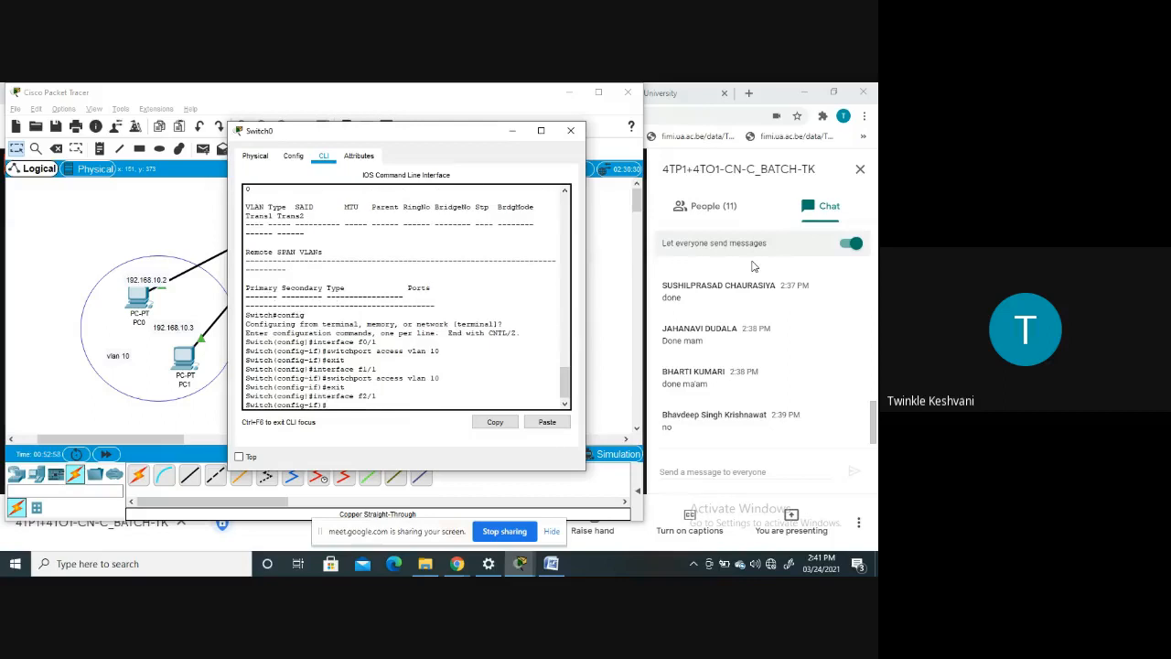
type("switch port access vlan 20")
key("Return")
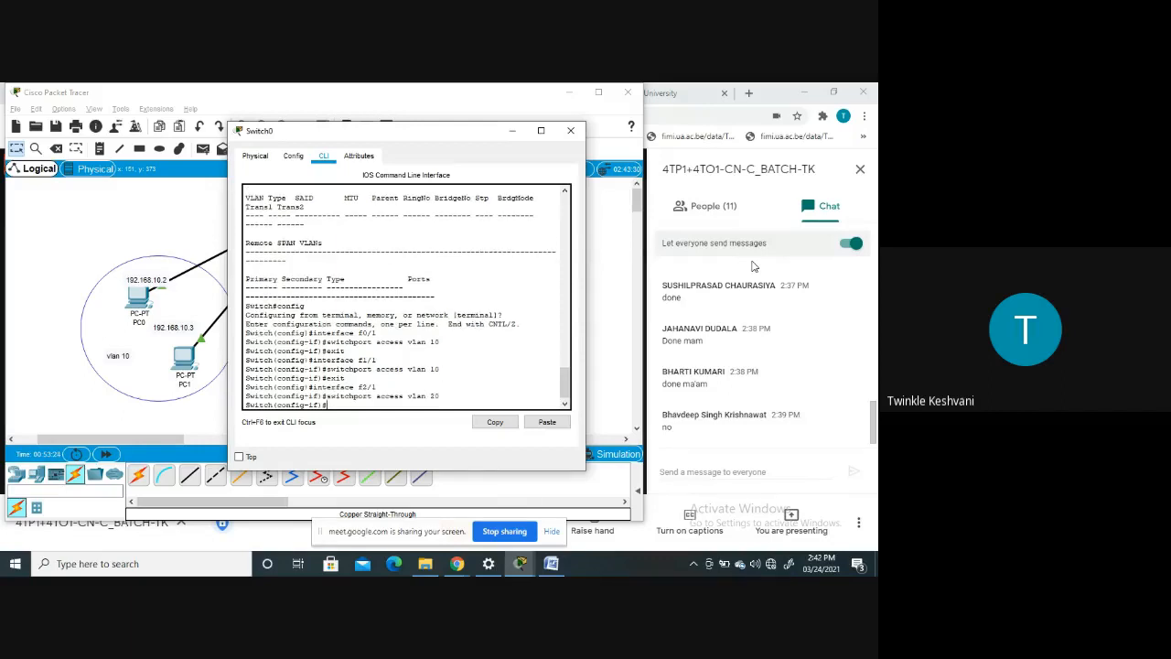
type("exit")
key("Return")
Assign interface f3/1 to VLAN 20 with switchport access vlan 20, and exit interface configuration.
type("inter")
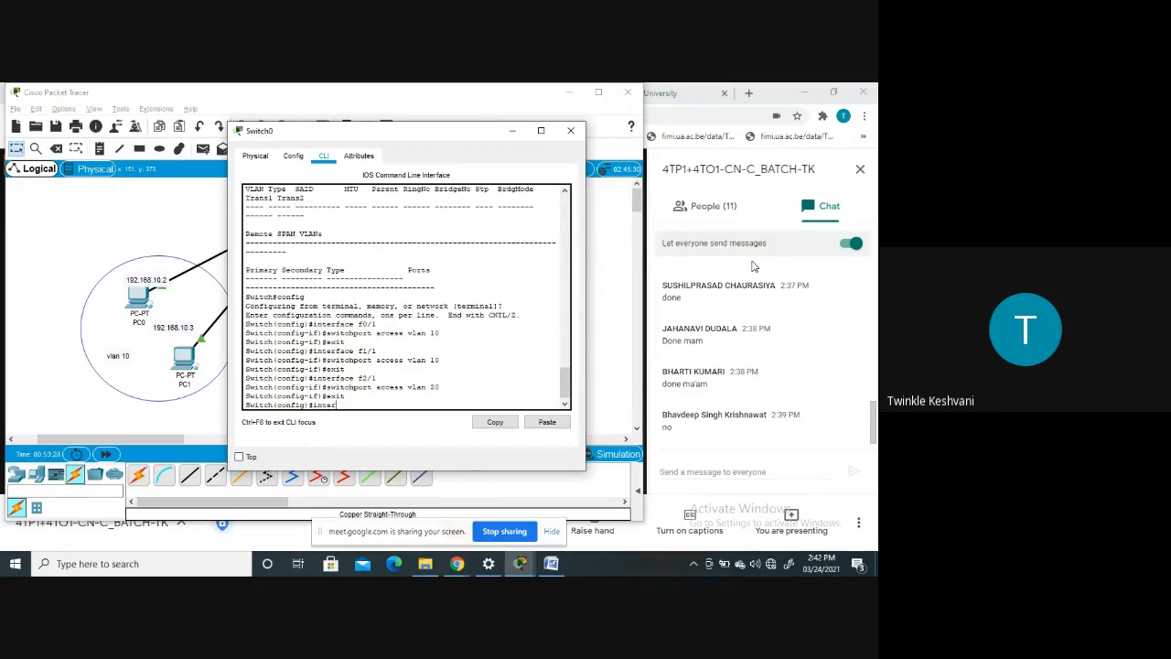
type("face f3/1")
key("Return")
type("s")
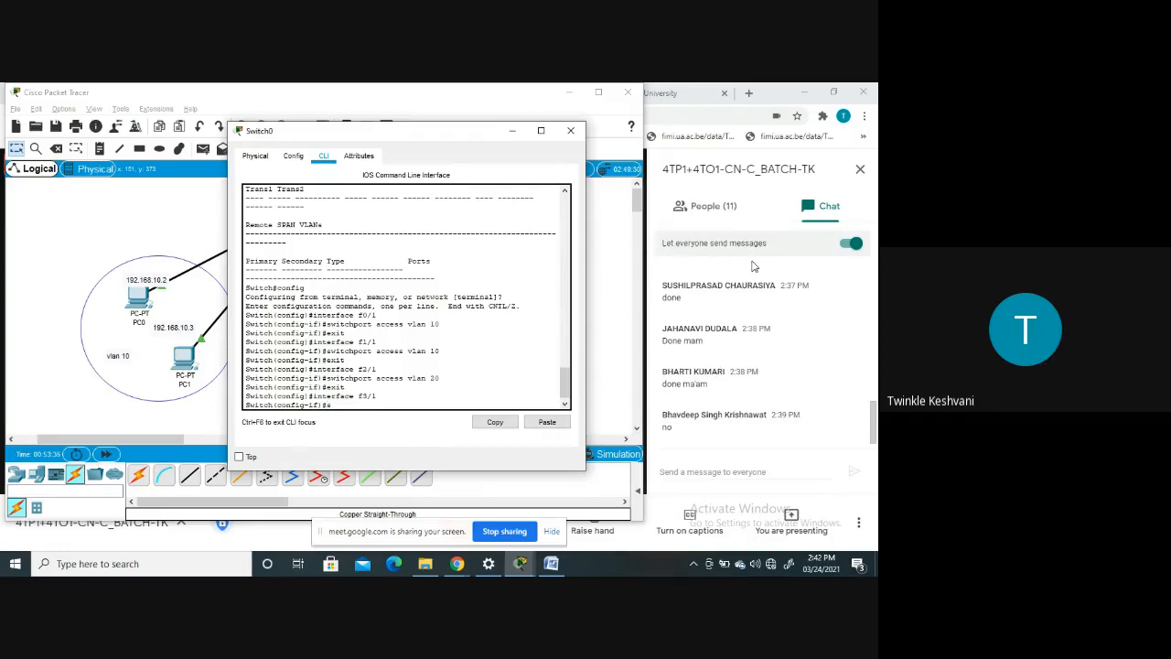
type("withchport access vlan")
key("BackSpace")
key("BackSpace")
key("BackSpace")
type("vlan 20")
key("Return")
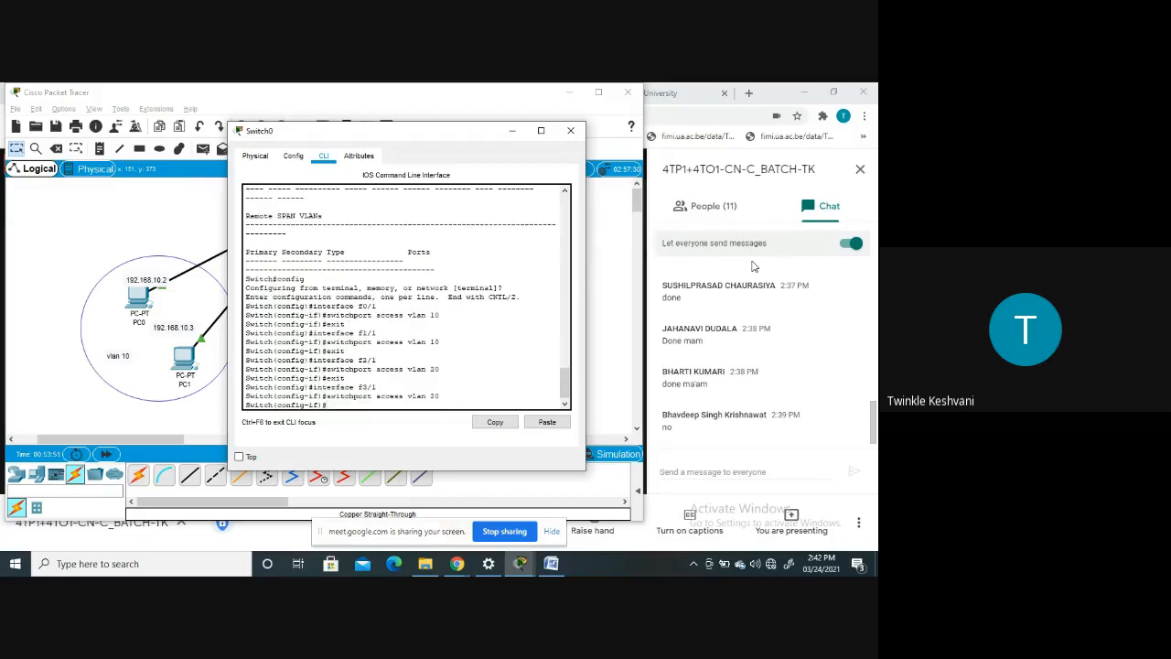
type("exit")
key("Return")
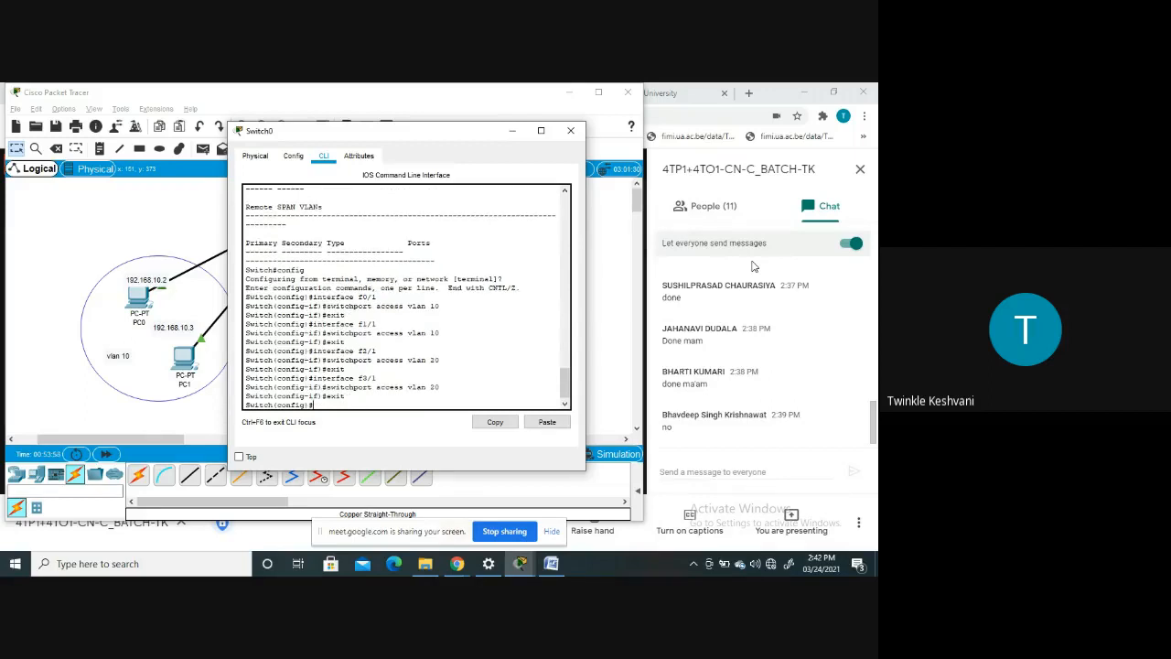
Exit global configuration mode to return to Switch0's privileged prompt.
type("exit")
key("Return")
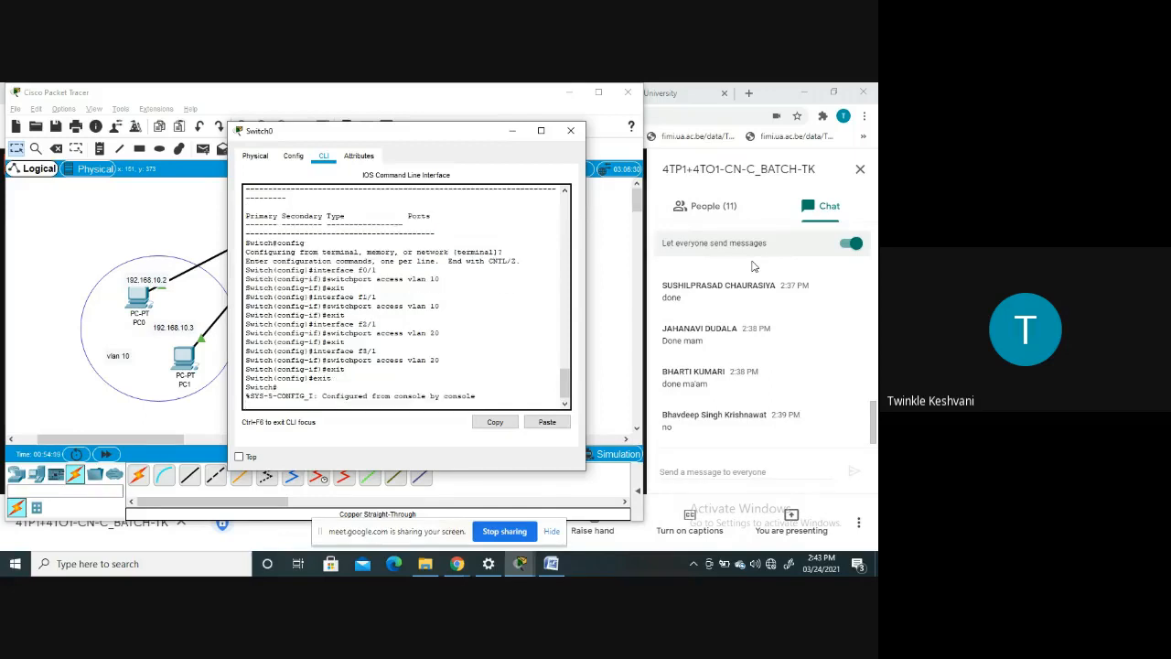
key("Return")
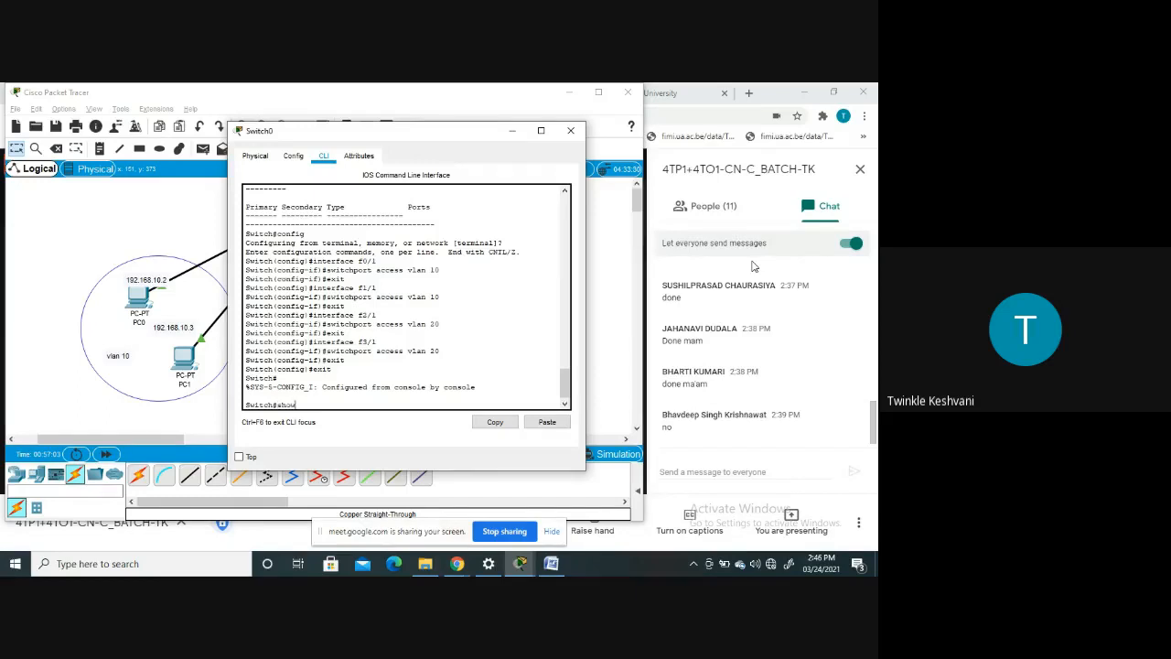
Display the running configuration with show run and page through to its end to check each interface's VLAN assignment.
type("run")
key("Return")
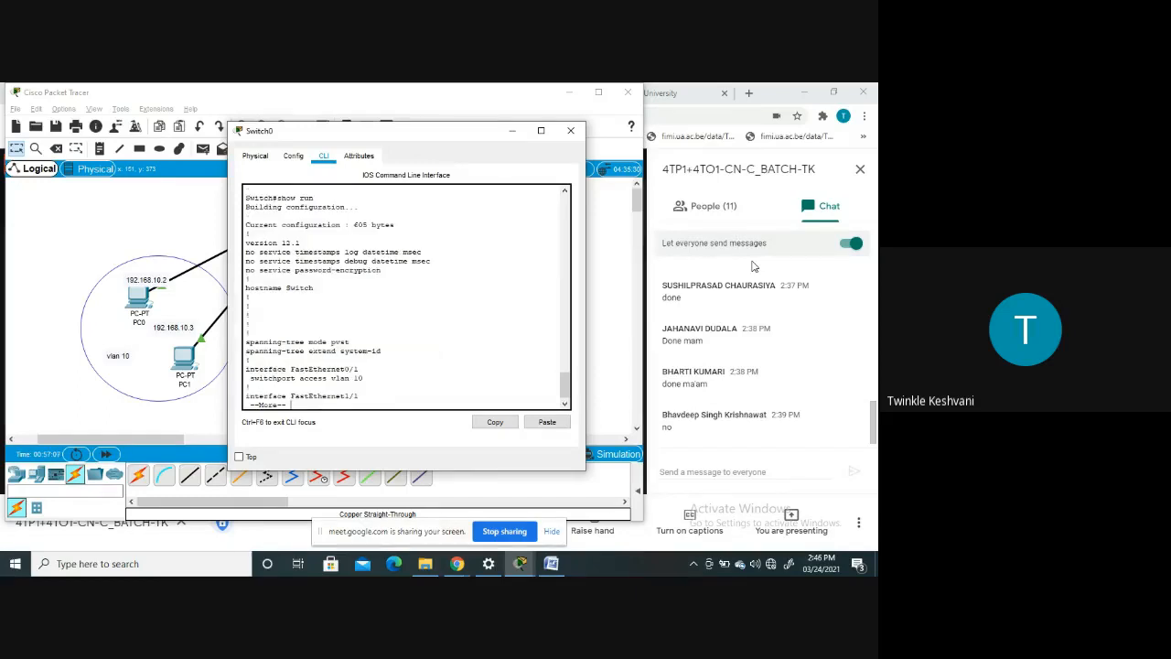
scroll(434, 365, "down", 1)
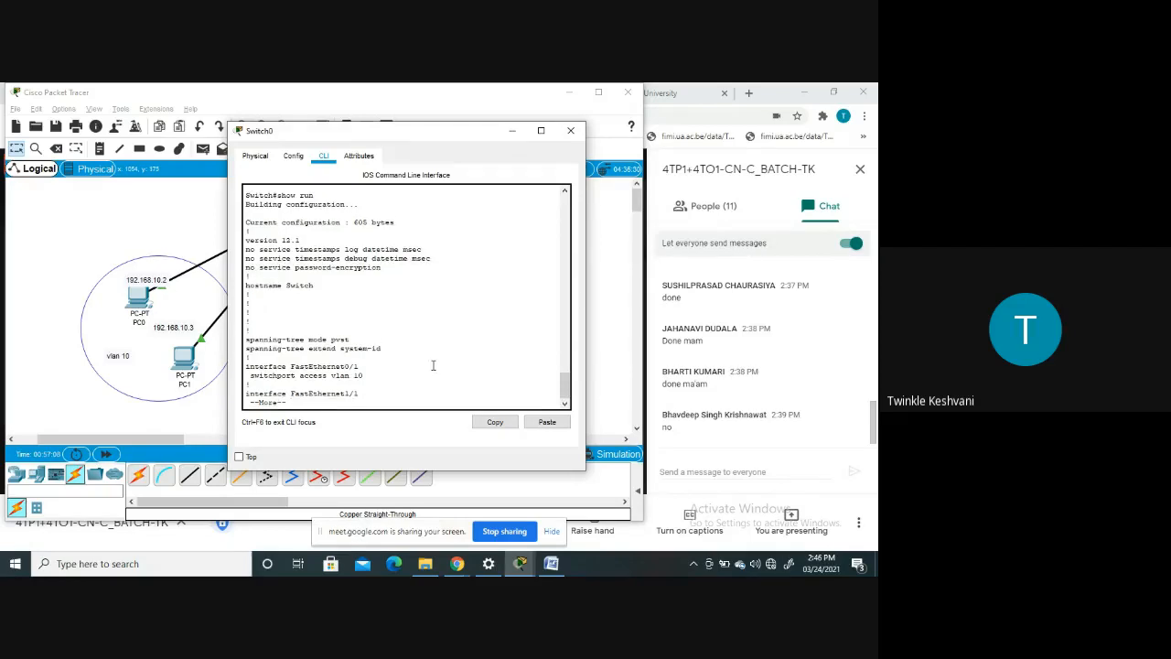
key("Return")
key("Return")
key("Return")
key("Return")
key("Return")
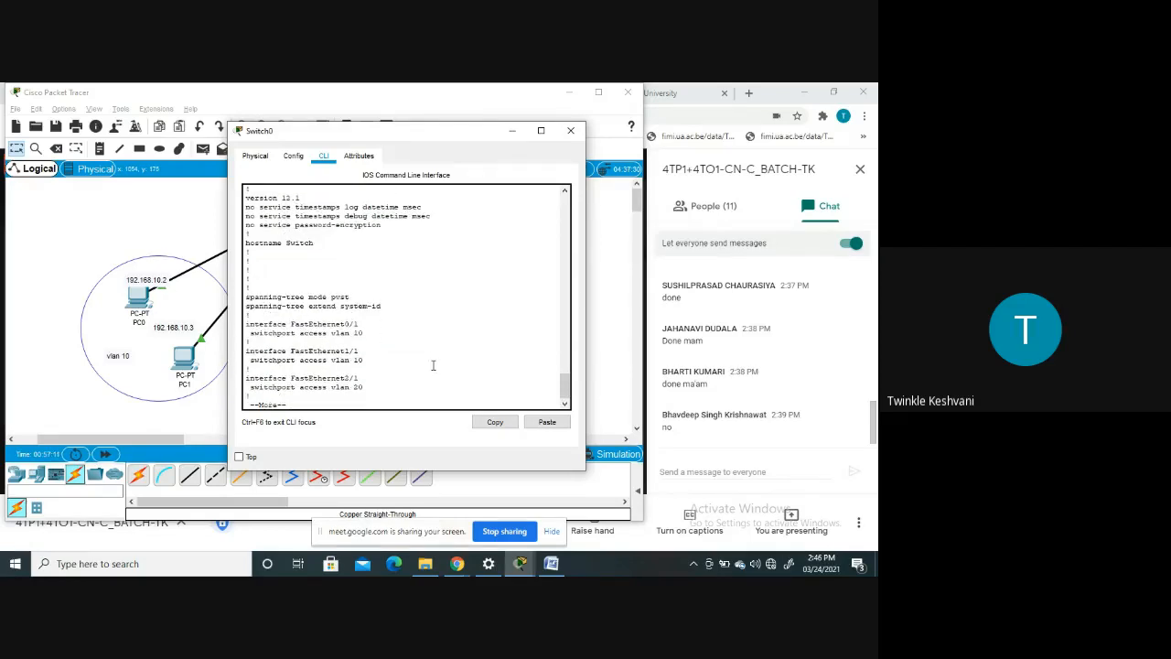
key("Return")
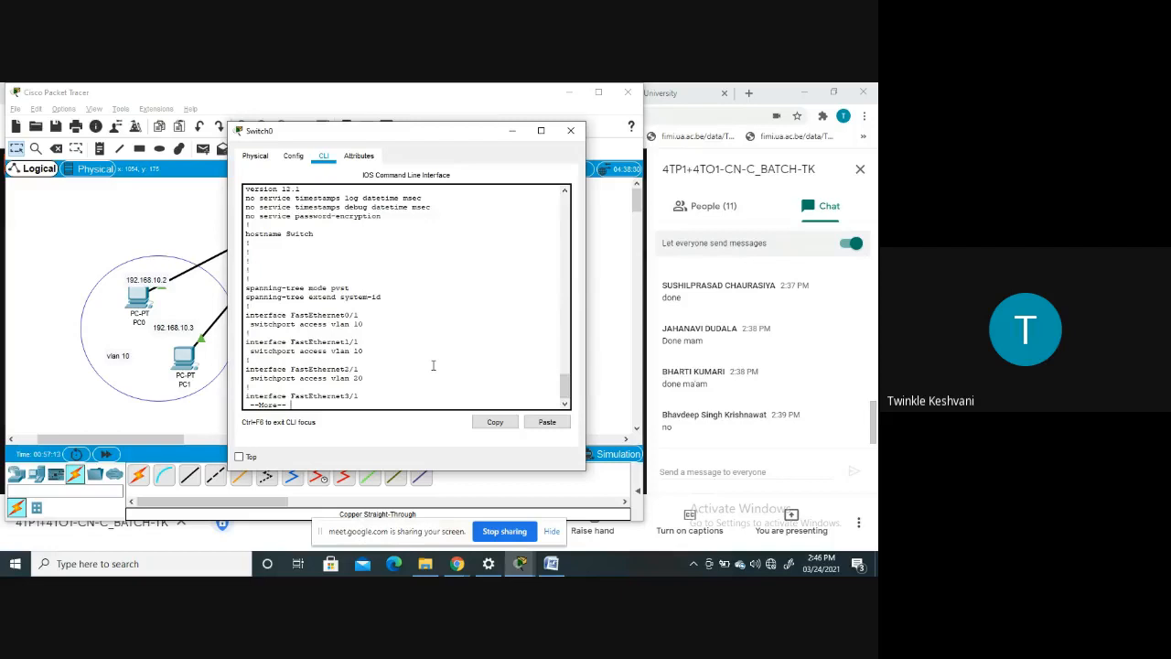
key("Return")
key("Return")
key("Return")
key("Return")
key("Return")
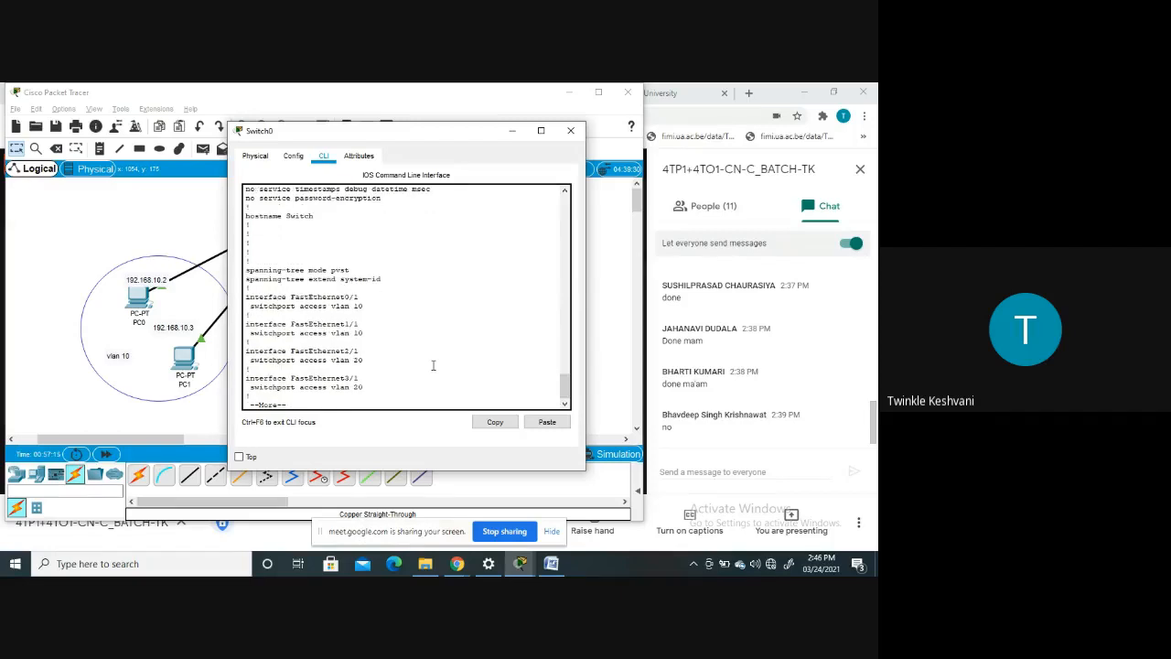
key("Return")
key("Return")
key("Return")
key("Return")
key("Return")
key("Return")
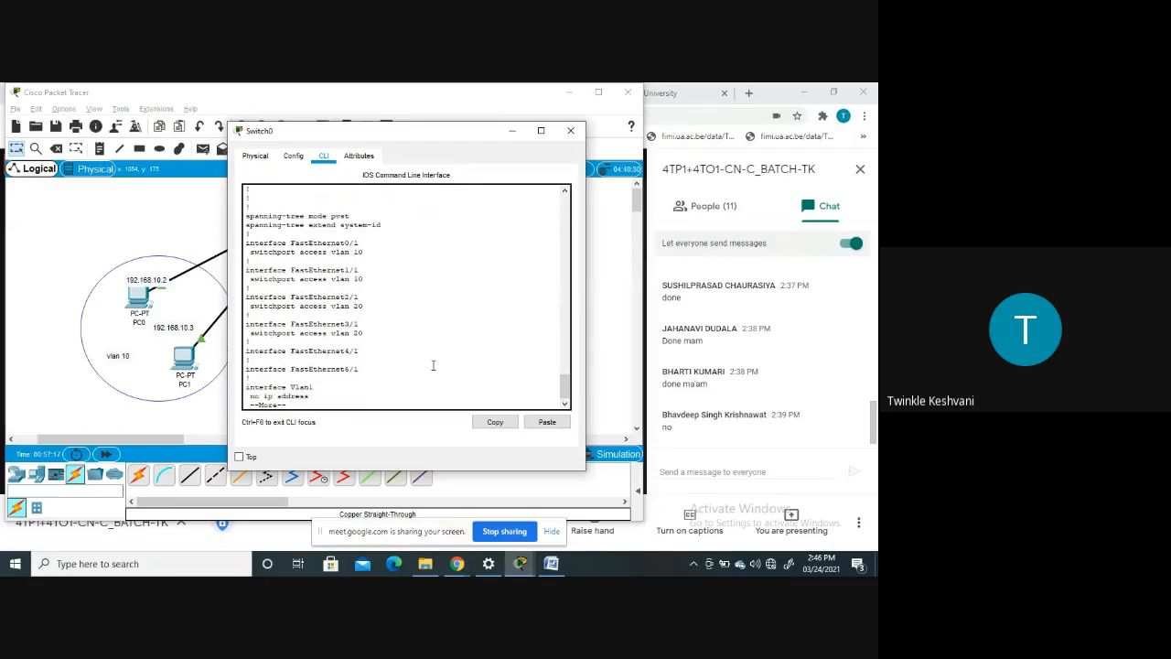
key("Return")
key("Return")
key("Return")
key("Return")
key("Return")
key("Return")
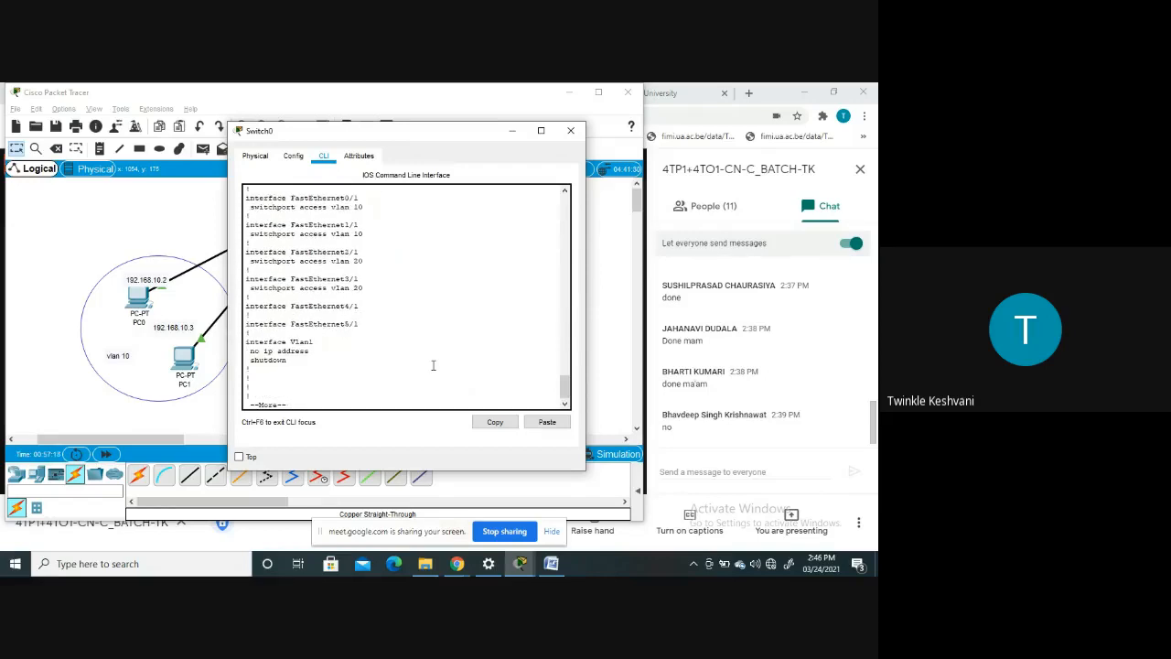
key("Return")
key("Return")
key("Return")
key("Return")
key("Return")
key("Return")
key("Return")
key("Return")
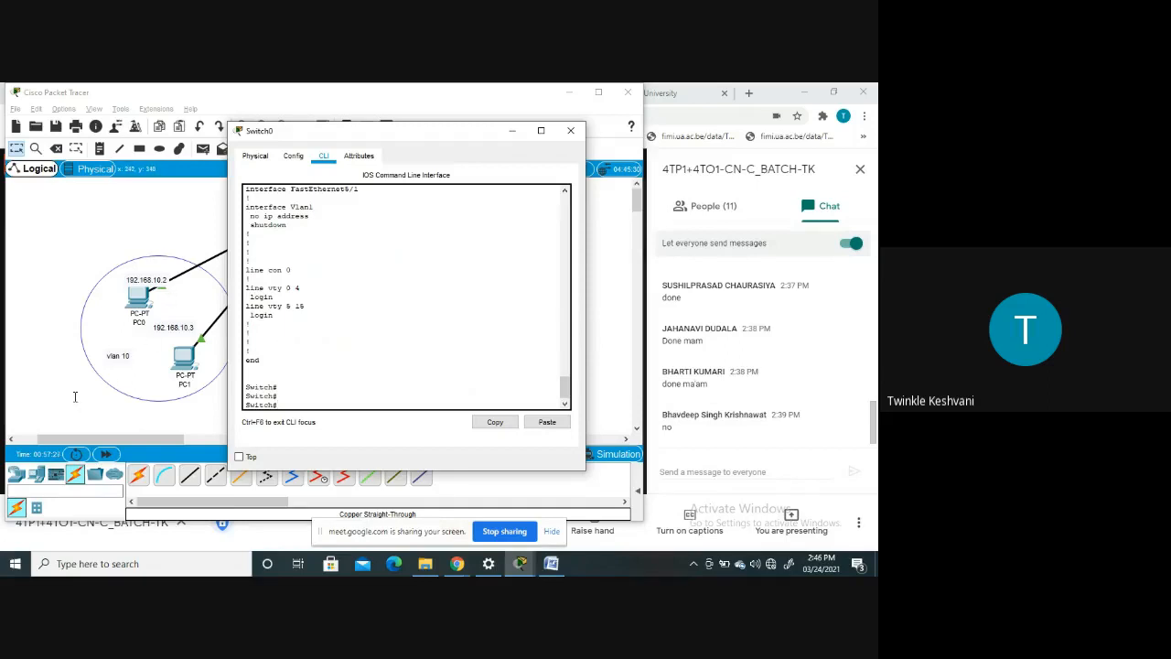
Review the show run output in Switch0's CLI, checking the VLAN assignment under each FastEthernet interface.
scroll(314, 314, "up", 5)
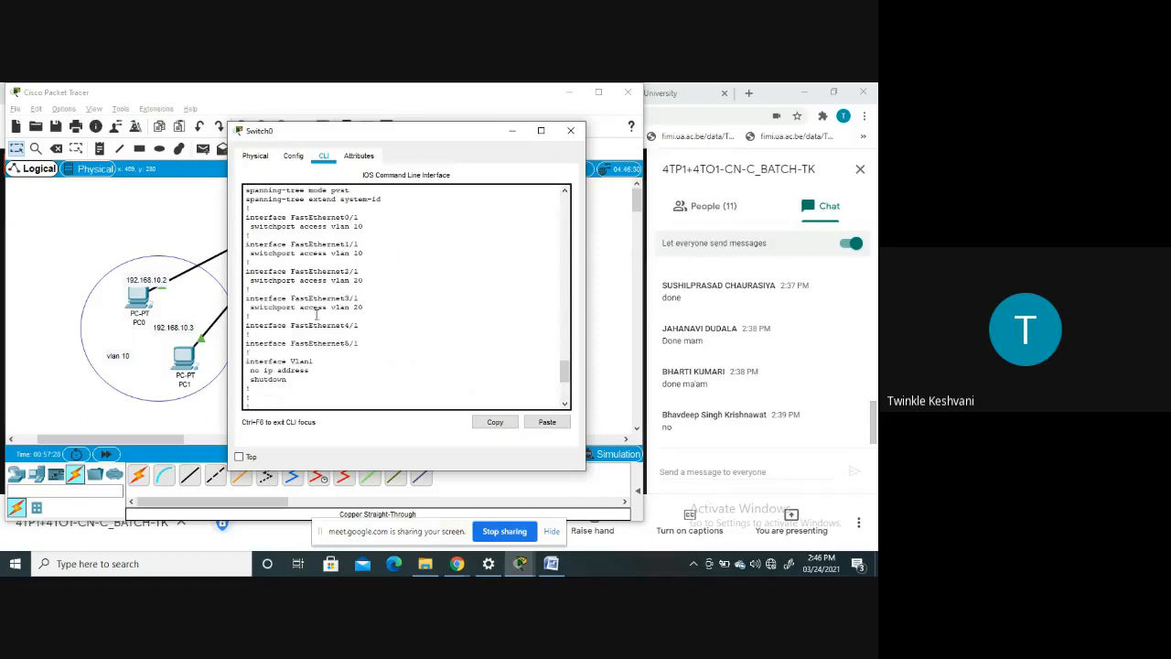
scroll(381, 299, "up", 1)
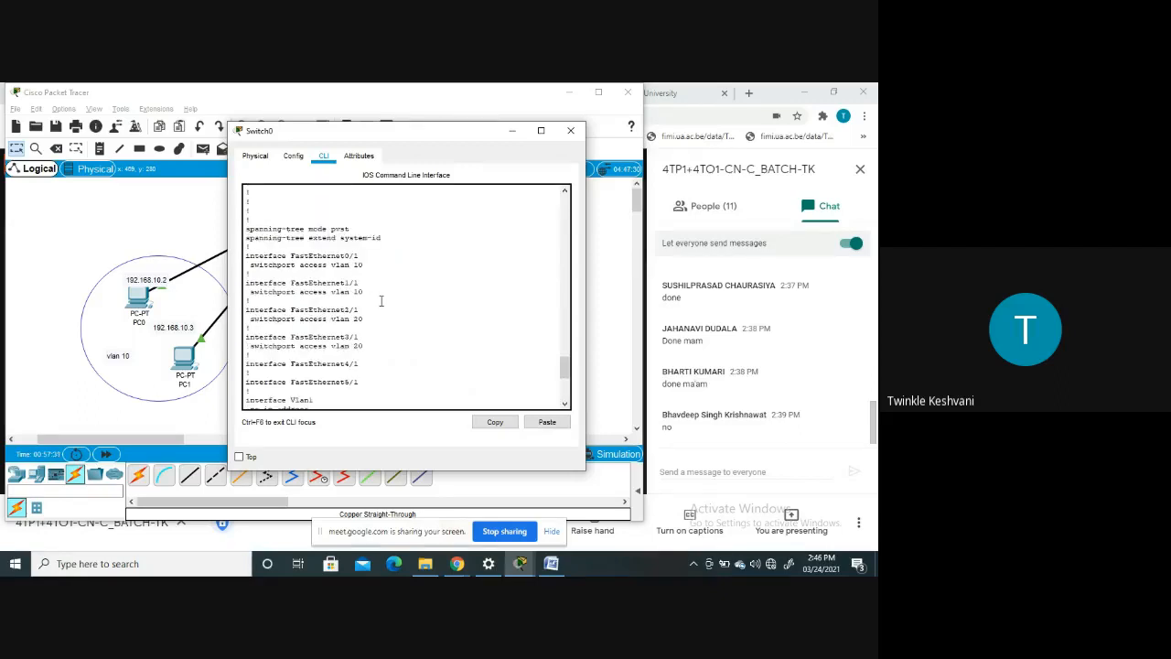
scroll(381, 301, "up", 4)
scroll(382, 300, "up", 1)
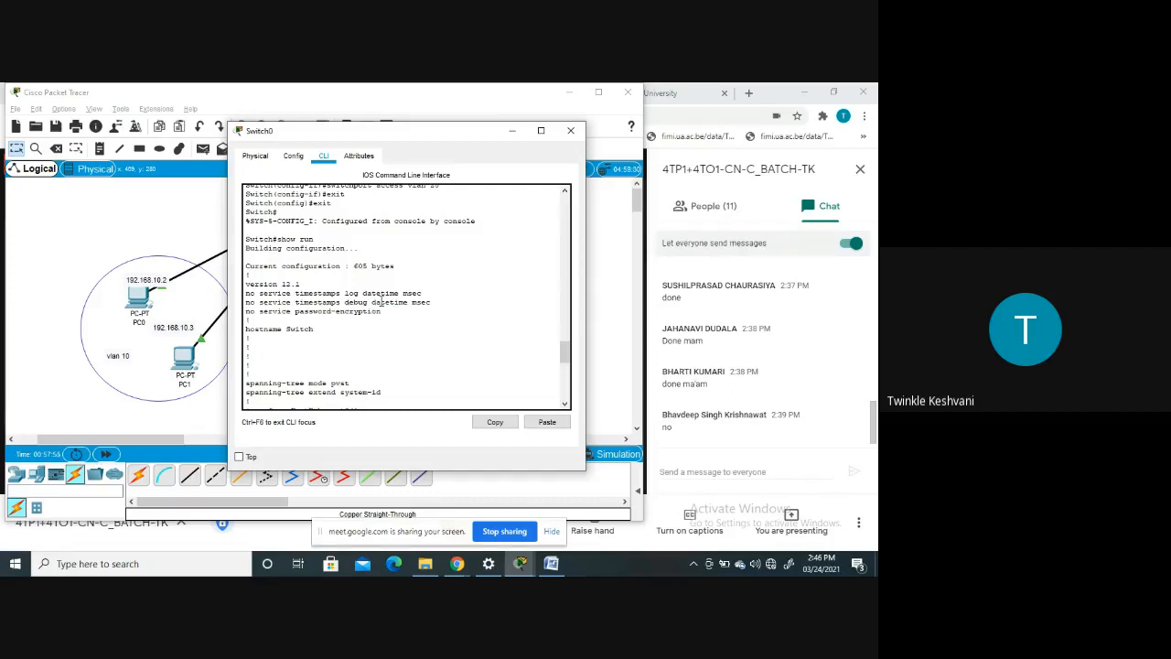
scroll(412, 313, "down", 1)
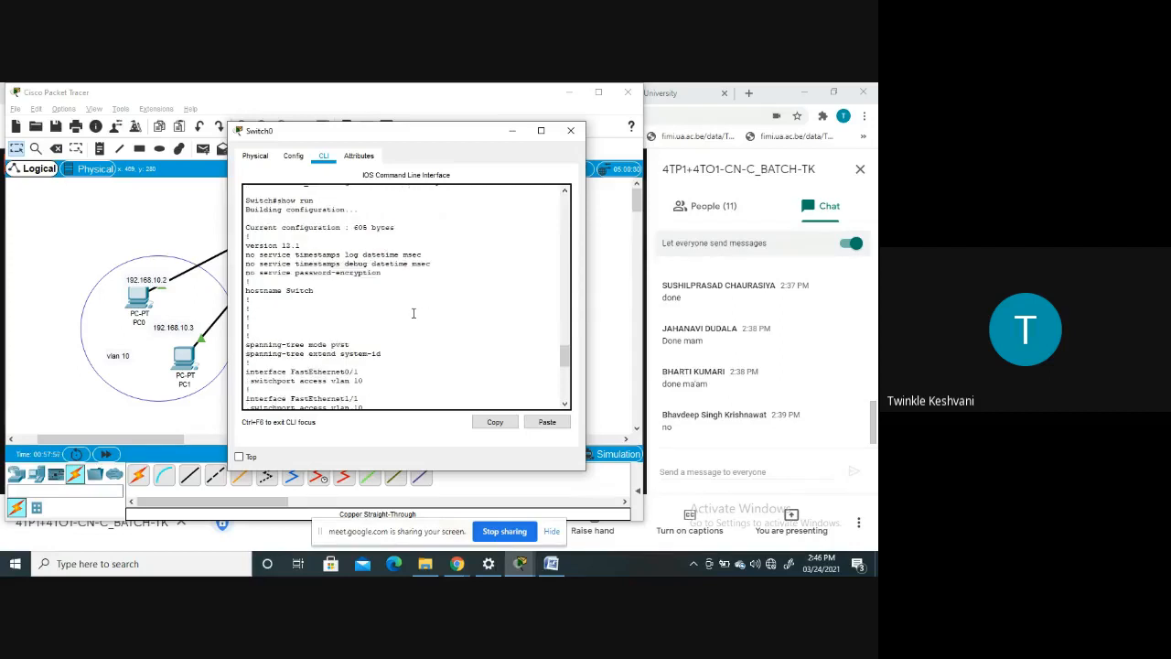
scroll(412, 313, "down", 1)
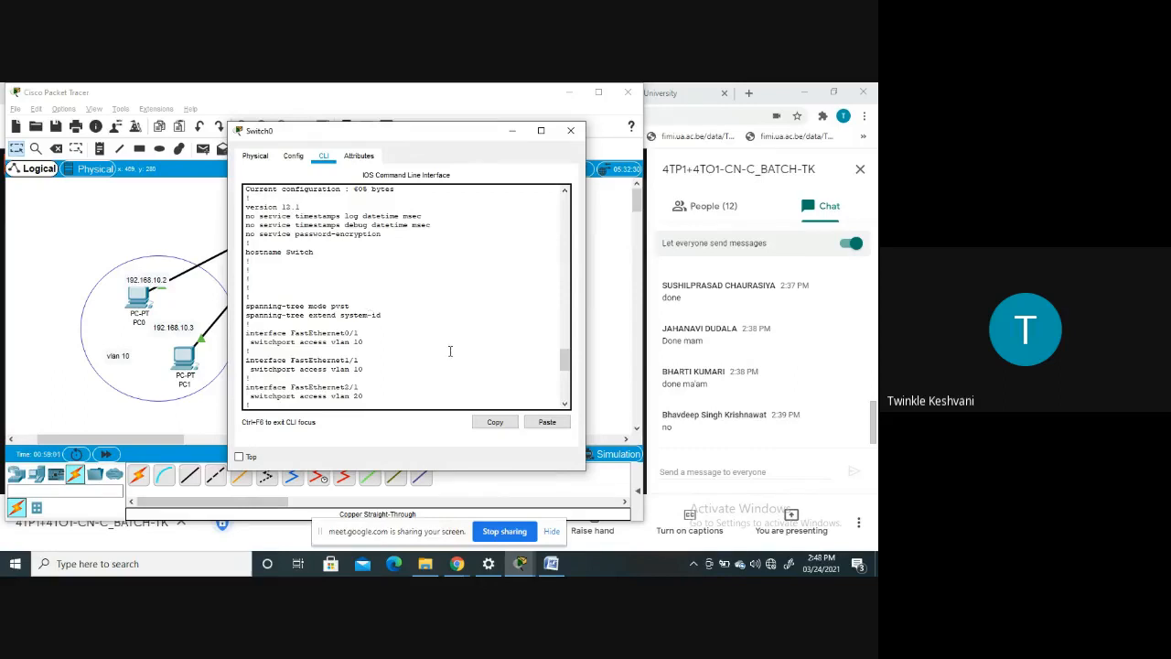
scroll(449, 350, "down", 1)
scroll(449, 350, "down", 2)
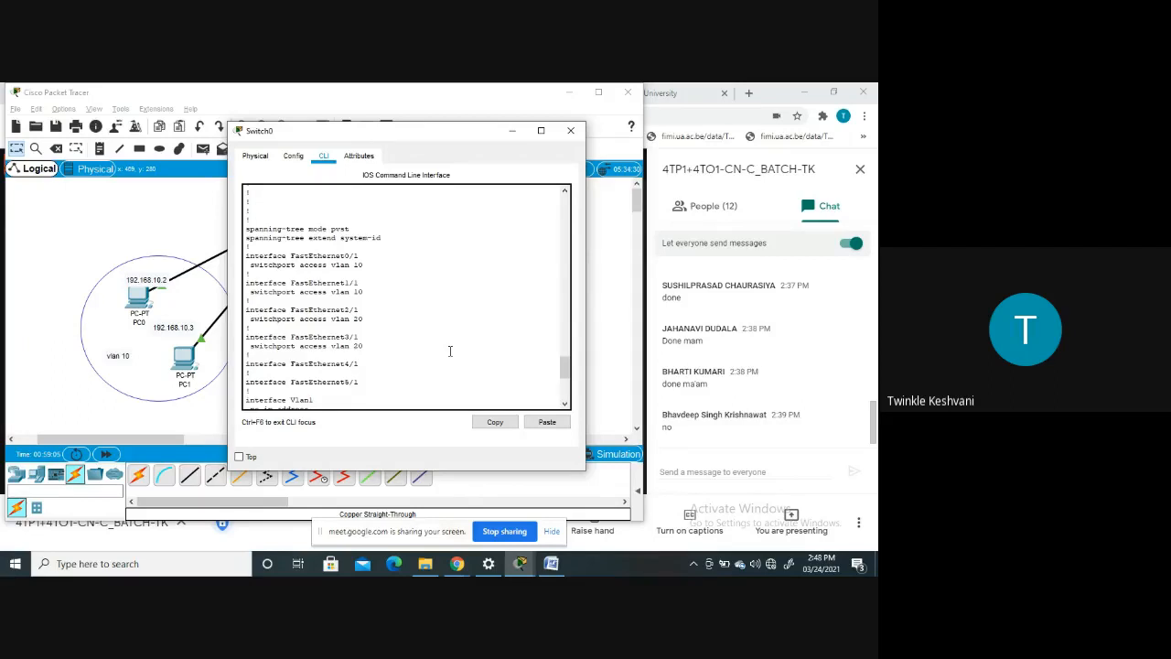
scroll(449, 350, "up", 1)
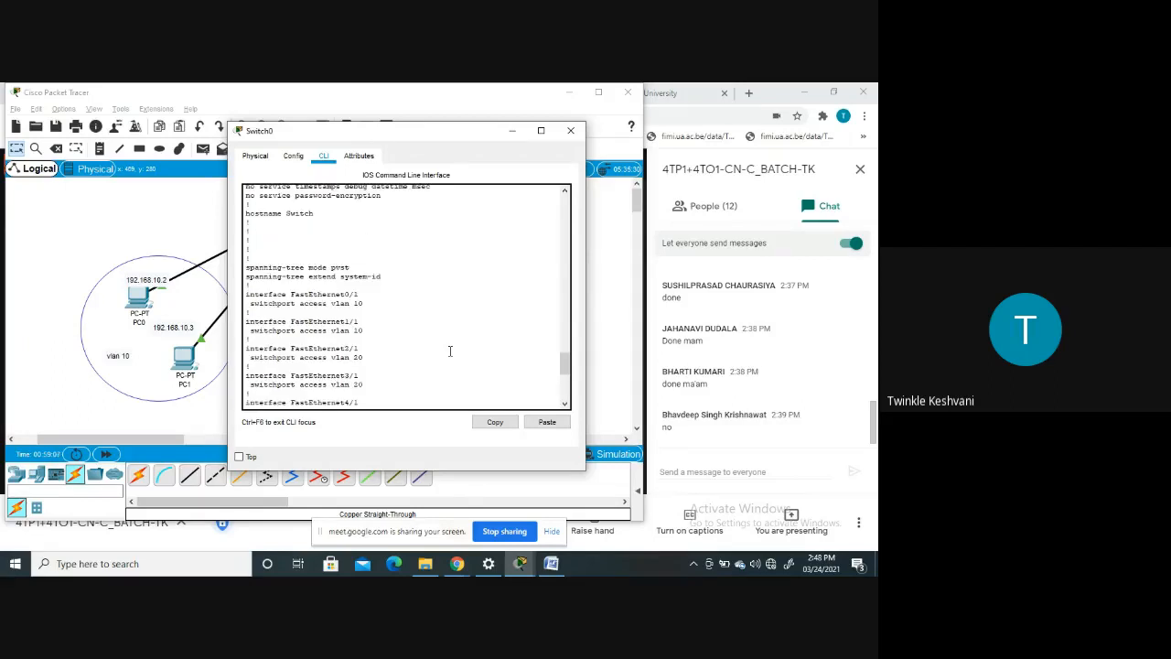
scroll(450, 350, "down", 1)
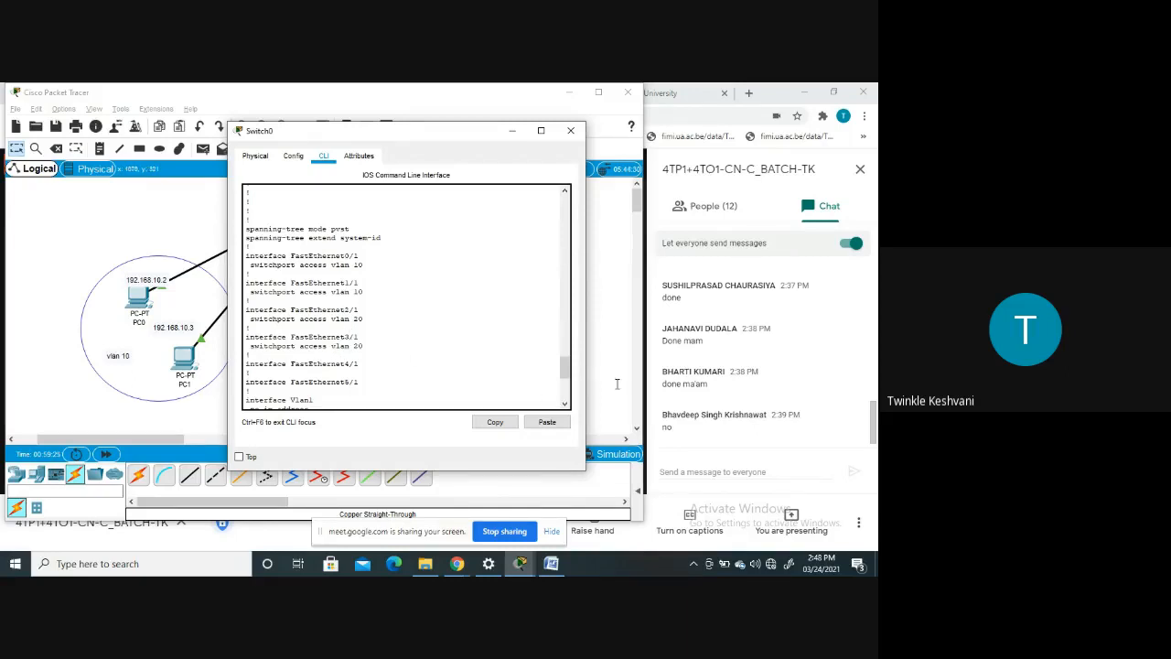
Switch to the Google Meet call and look through its list of participants.
left_click(756, 346)
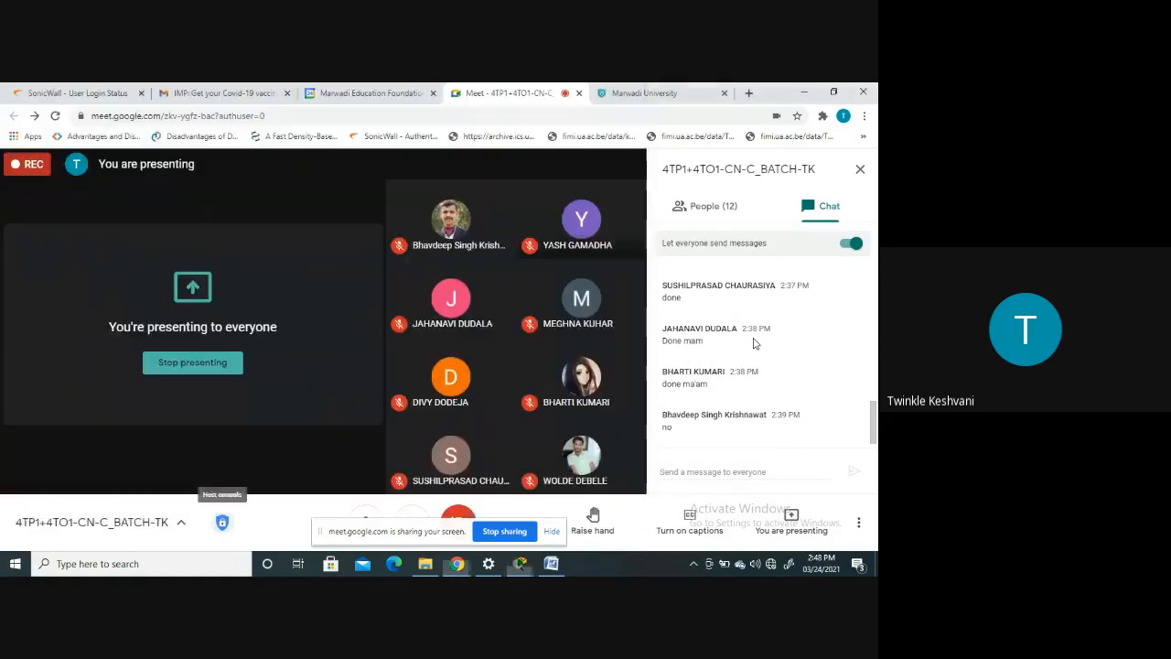
left_click(706, 206)
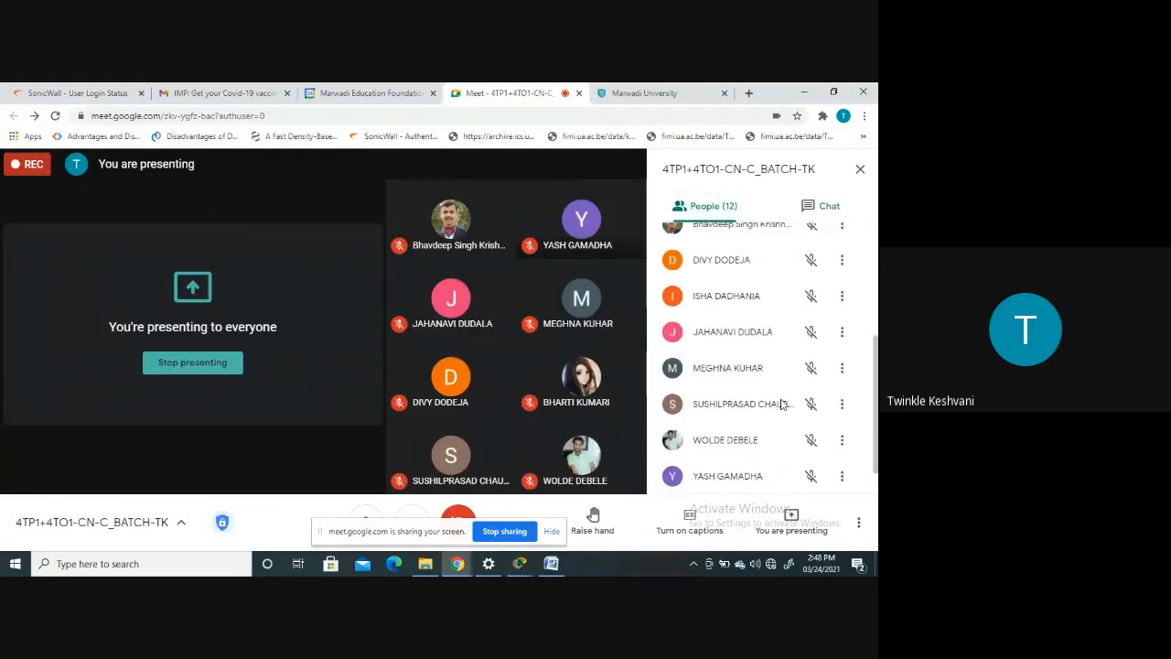
scroll(782, 404, "down", 1)
scroll(782, 405, "up", 1)
scroll(719, 435, "up", 3)
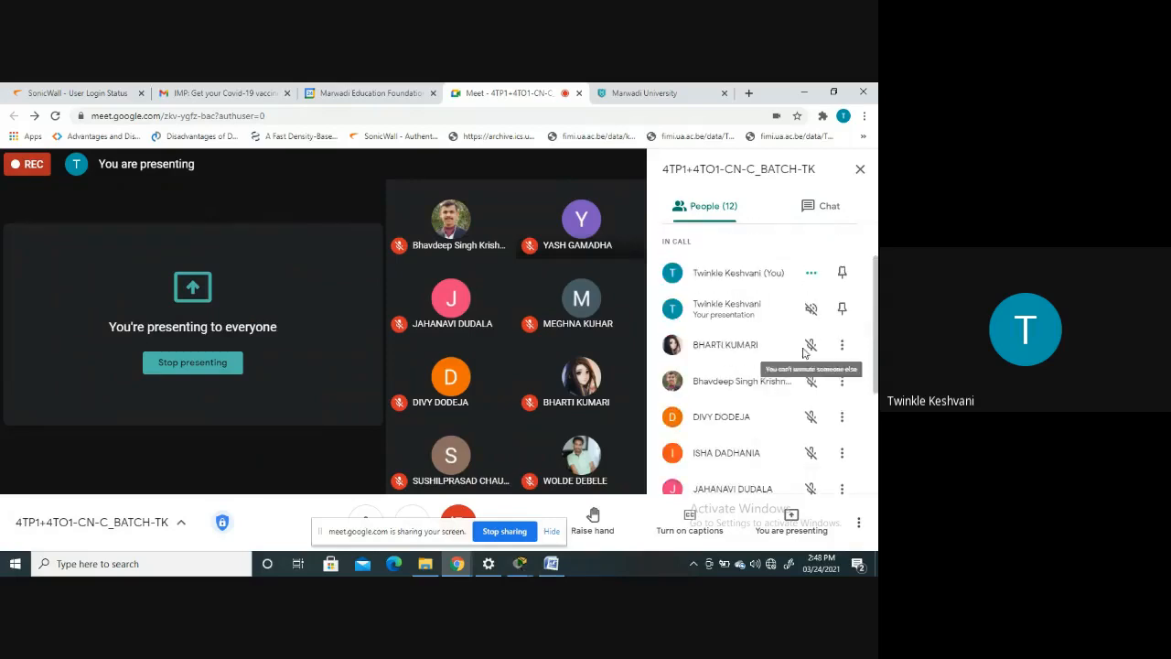
Switch back to Cisco Packet Tracer, dismiss the presentation notification, and examine the VLAN 10 and Vlan 20 topology.
left_click(553, 566)
left_click(553, 565)
mouse_move(519, 569)
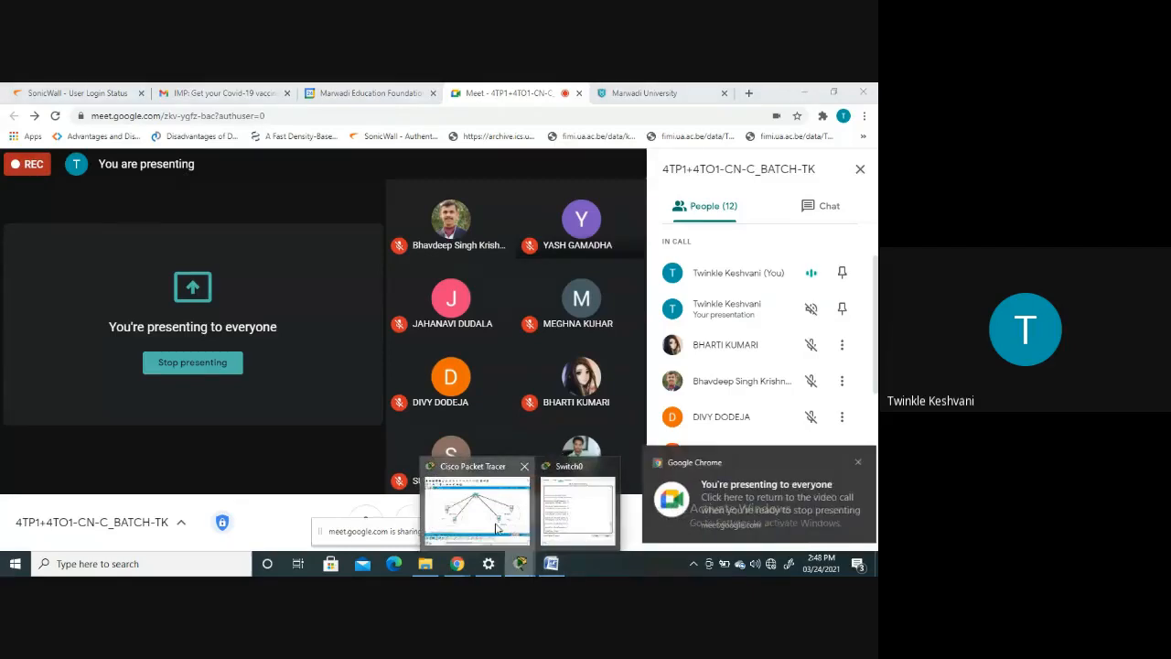
left_click(477, 508)
left_click(849, 462)
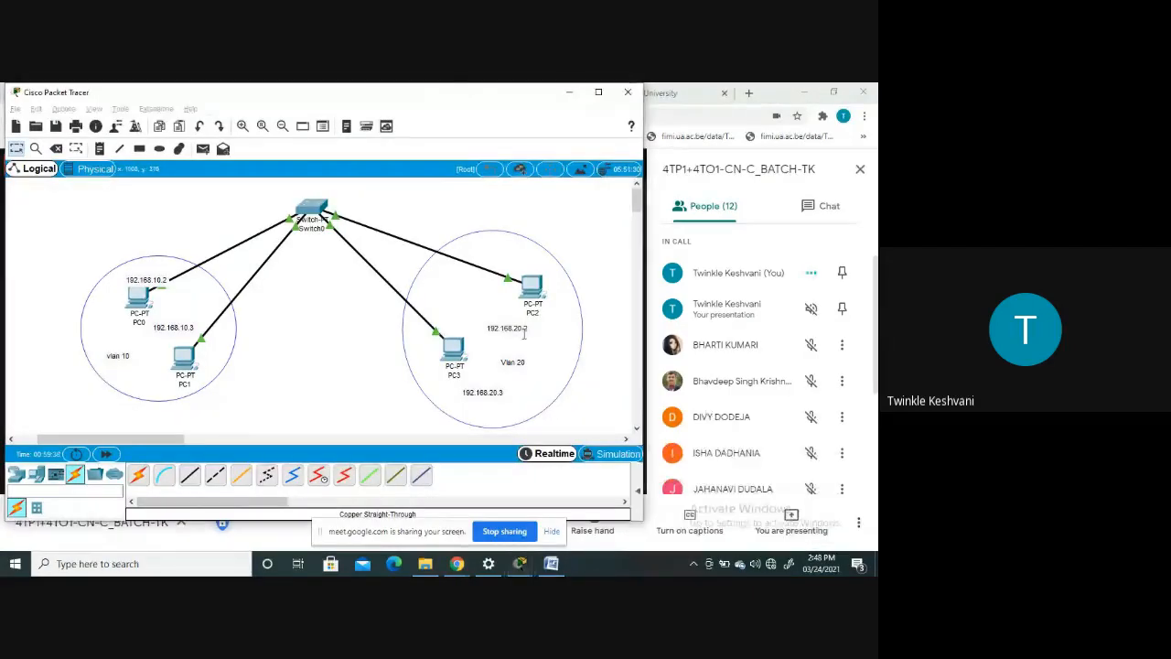
scroll(432, 338, "down", 1)
scroll(433, 339, "up", 1)
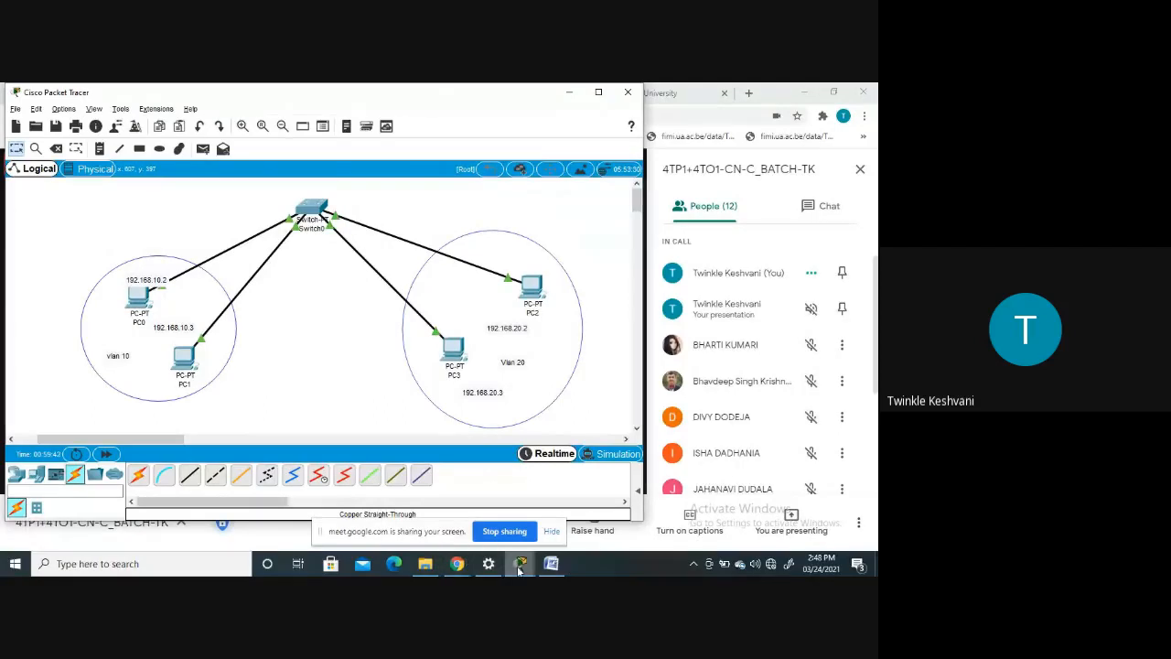
Check the port labels on the PC-to-switch links in the topology against the interface assignments in Switch0's CLI.
mouse_move(519, 564)
left_click(577, 510)
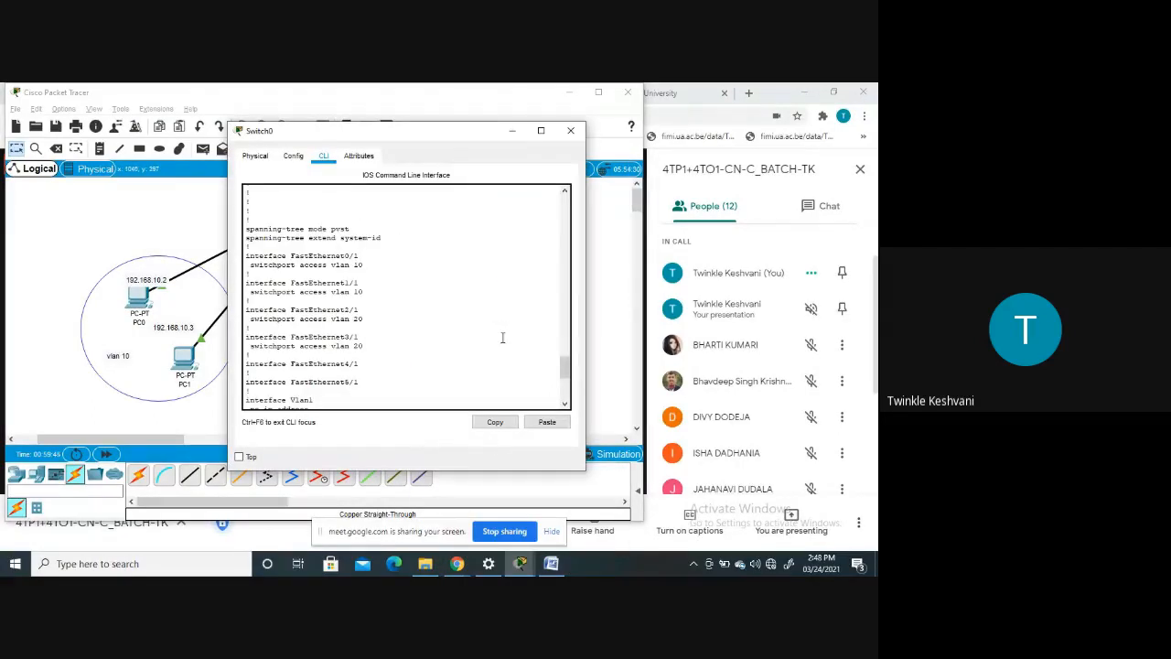
left_click(195, 220)
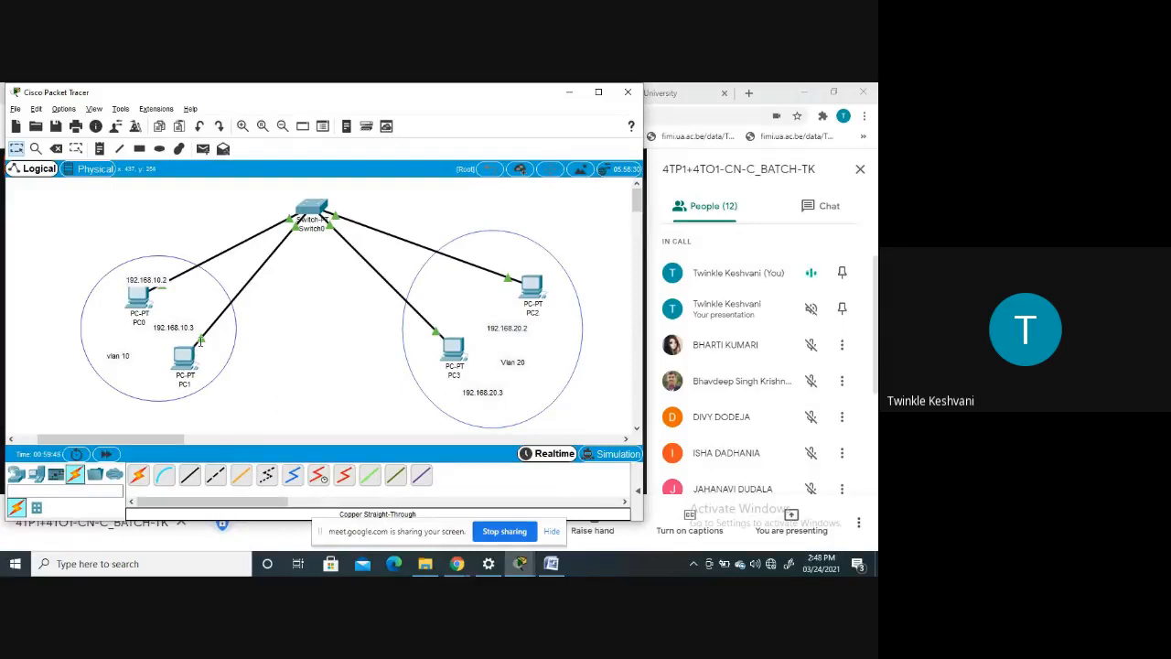
mouse_move(199, 339)
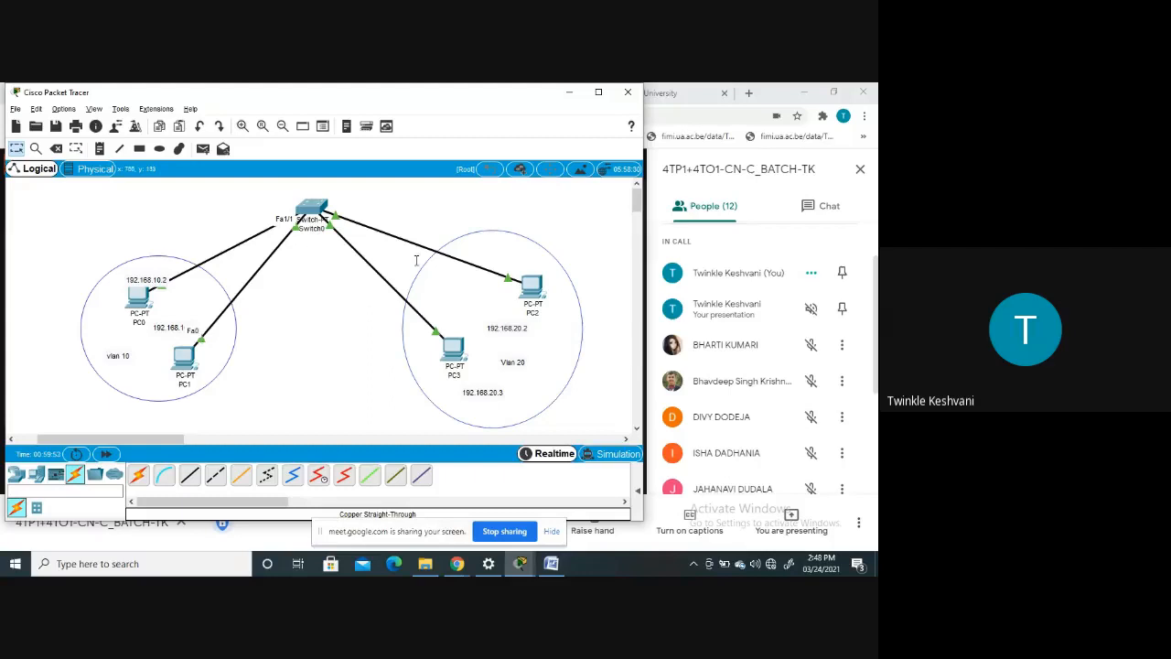
mouse_move(330, 230)
mouse_move(514, 572)
left_click(586, 503)
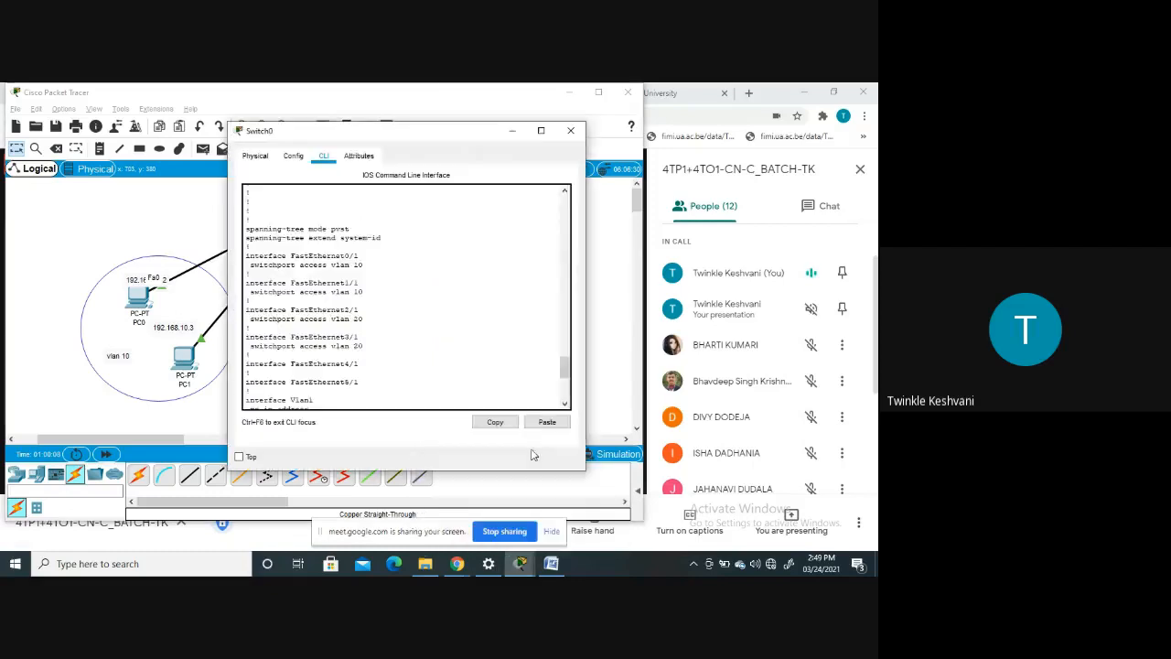
Find the FastEthernet interface entries in Switch0's show run output and highlight them with their VLAN assignments.
key("Return")
scroll(436, 367, "up", 3)
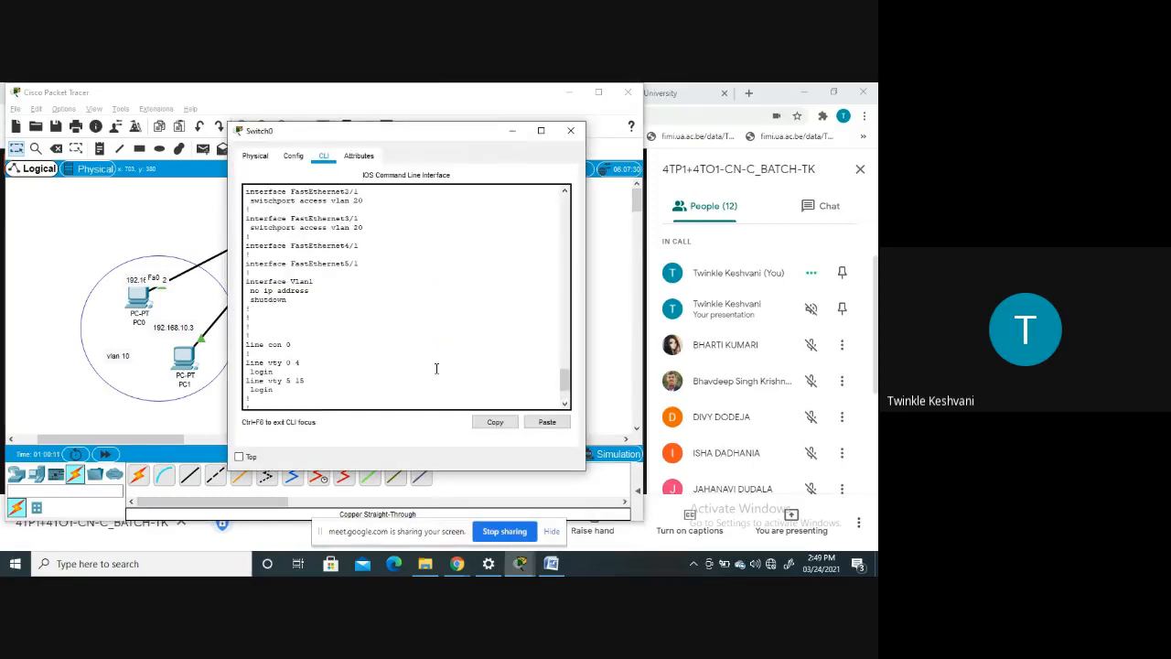
scroll(436, 368, "up", 10)
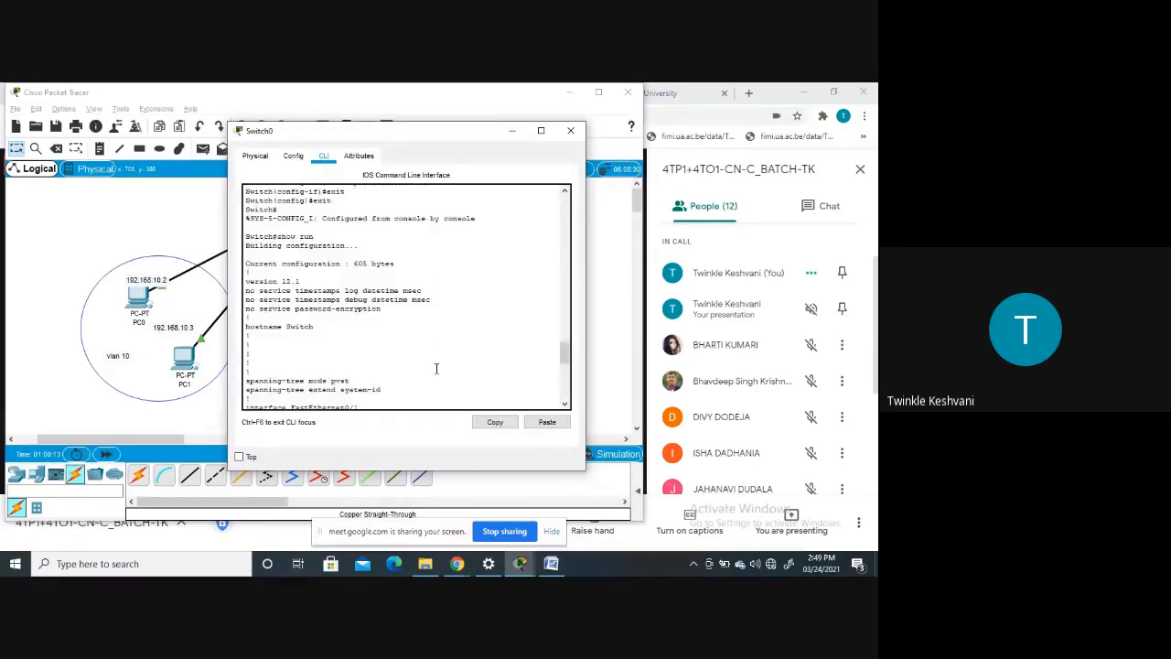
scroll(437, 368, "down", 4)
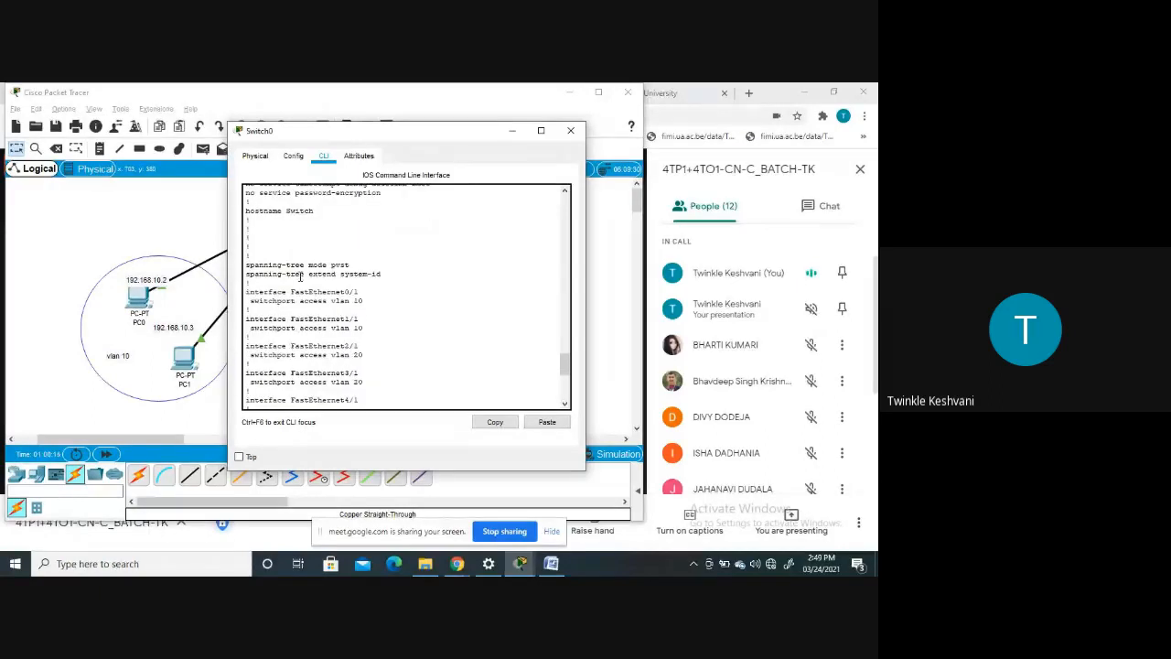
left_click_drag(247, 293, 338, 377)
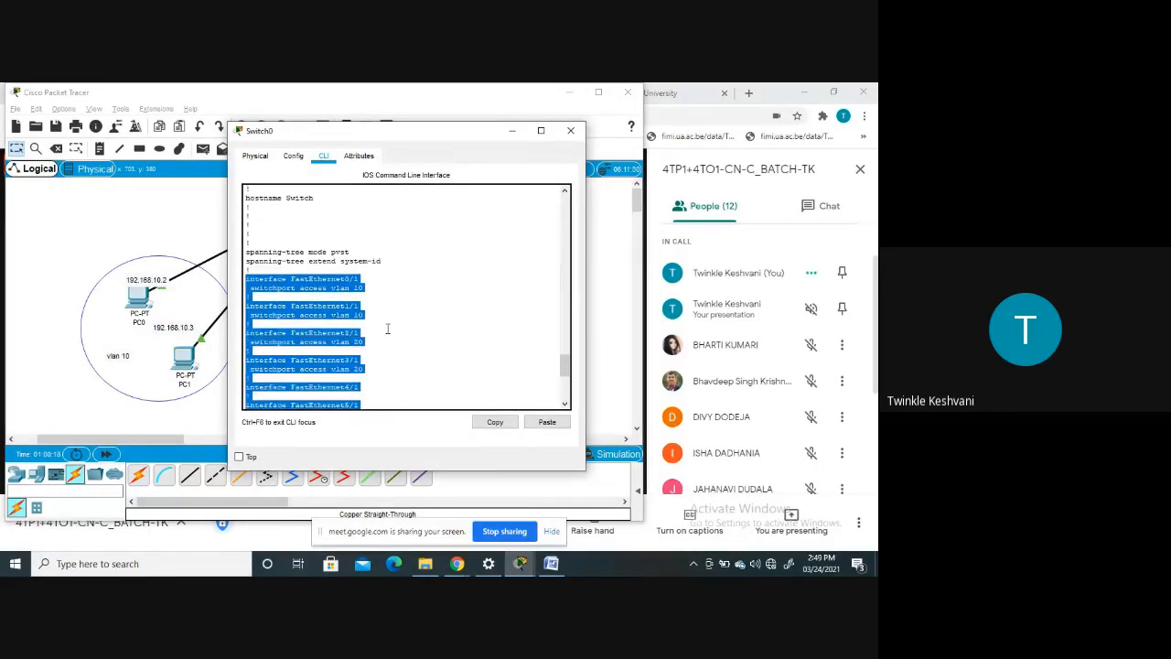
Review the earlier Switch0 commands that assign interfaces f0/1 to f3/1 to VLANs 10 and 20.
scroll(387, 328, "up", 1)
scroll(519, 308, "up", 4)
scroll(520, 307, "up", 7)
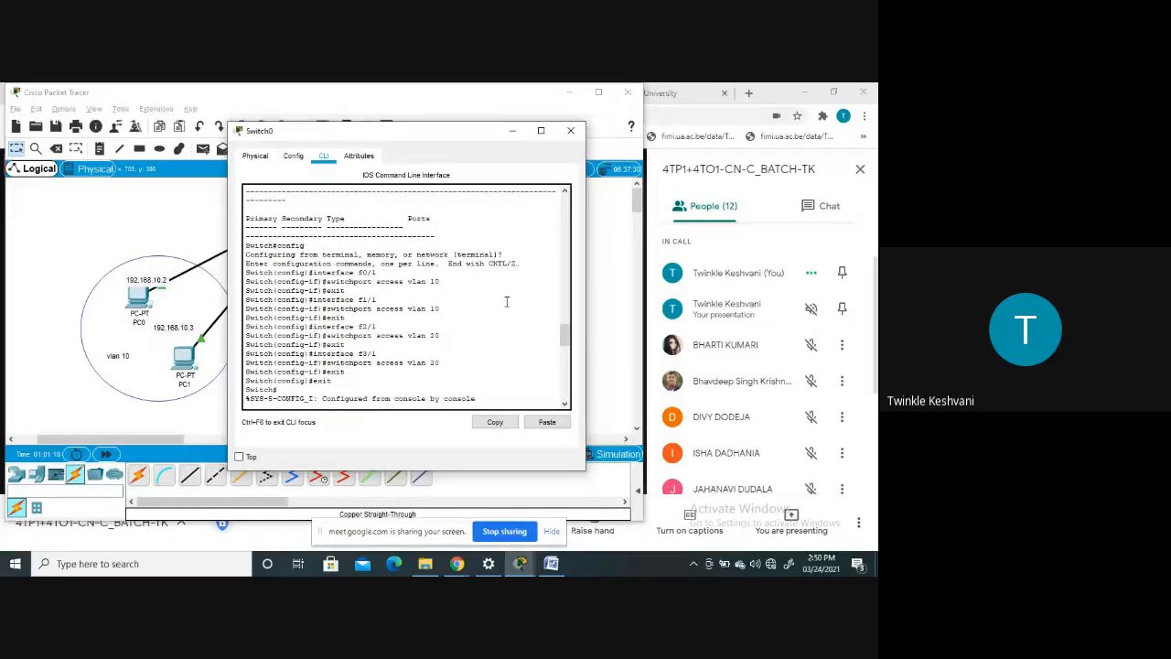
scroll(506, 301, "down", 1)
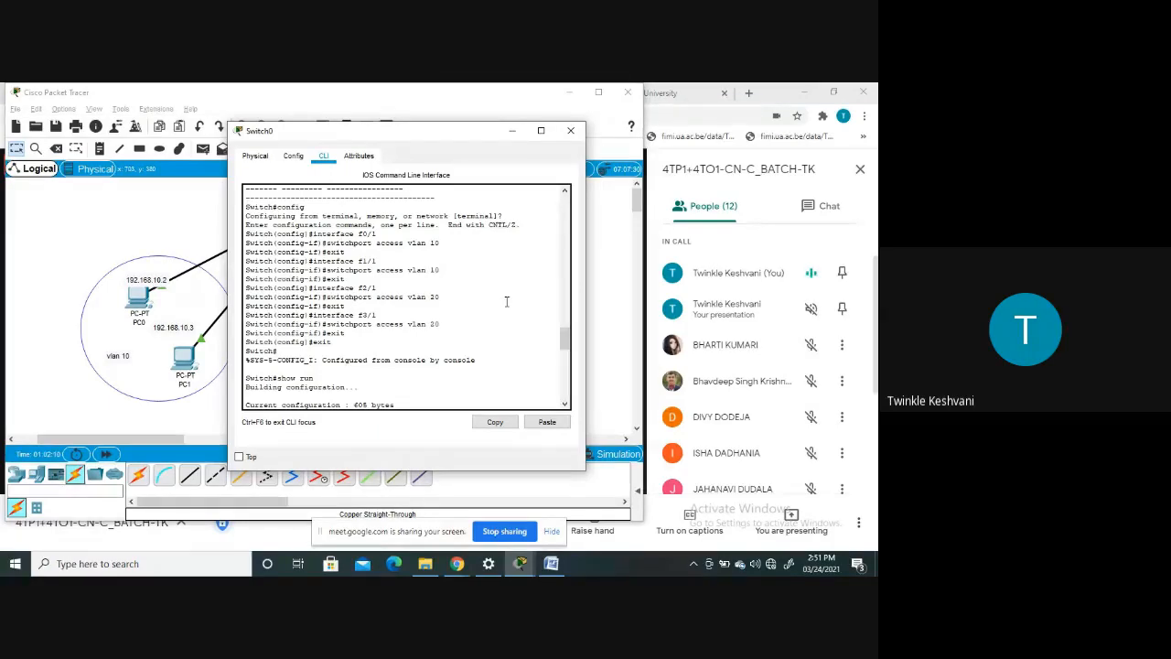
scroll(494, 329, "down", 4)
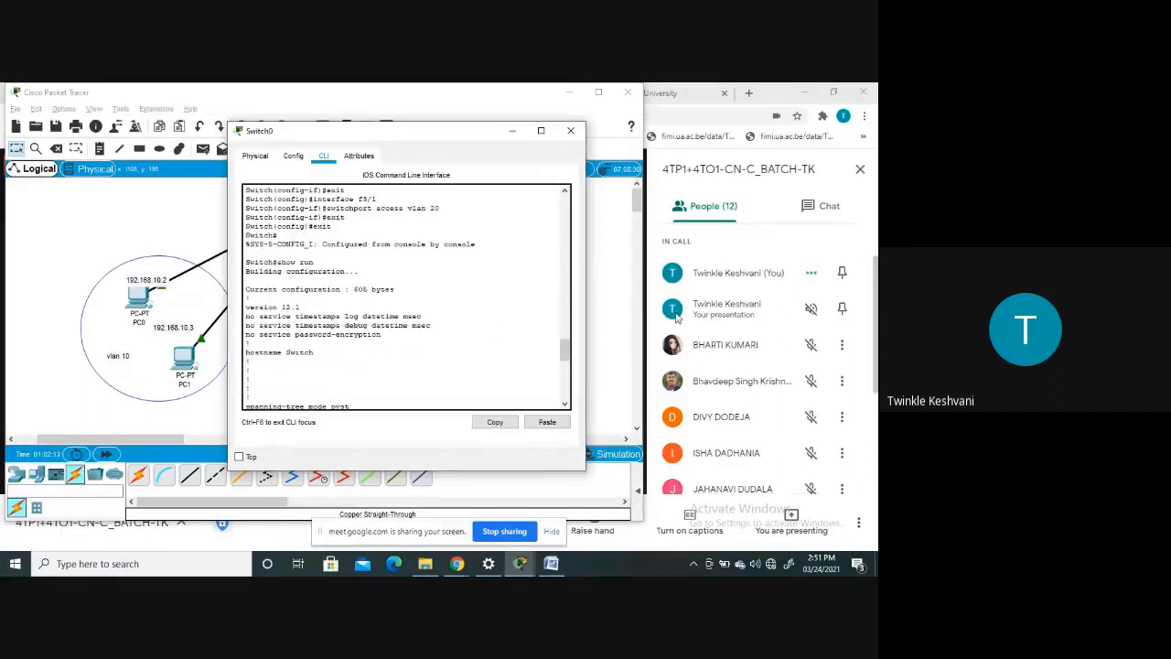
Maximize Switch1's CLI window on the other shared screen, and open Windows Magnifier to enlarge the output.
left_click(703, 258)
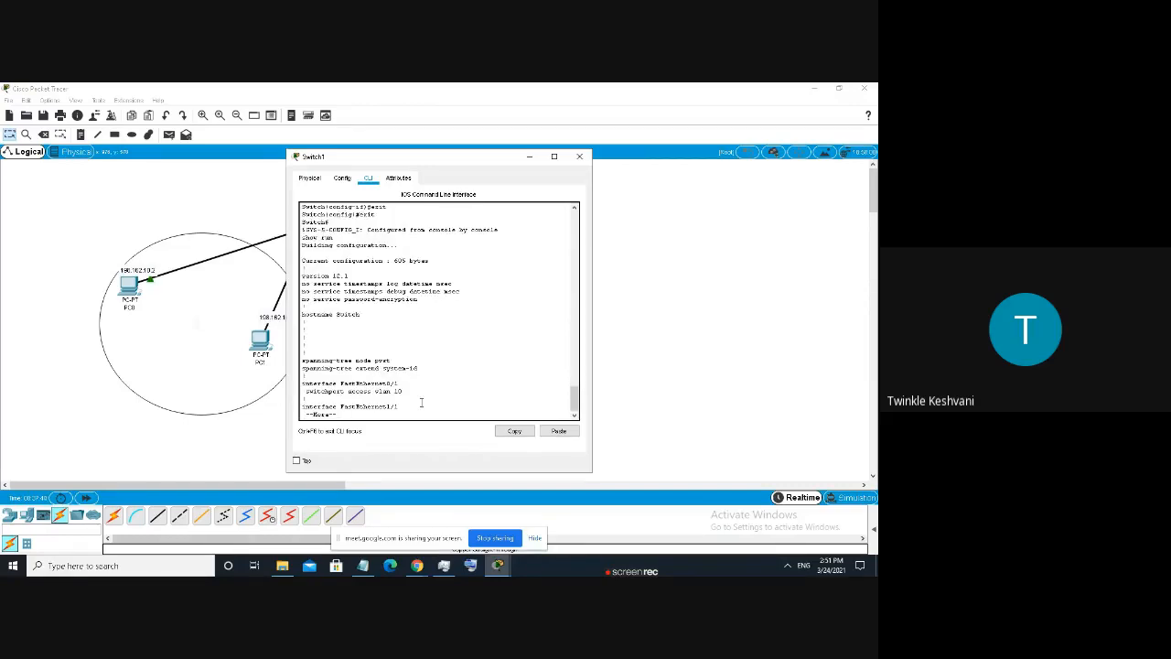
left_click(553, 157)
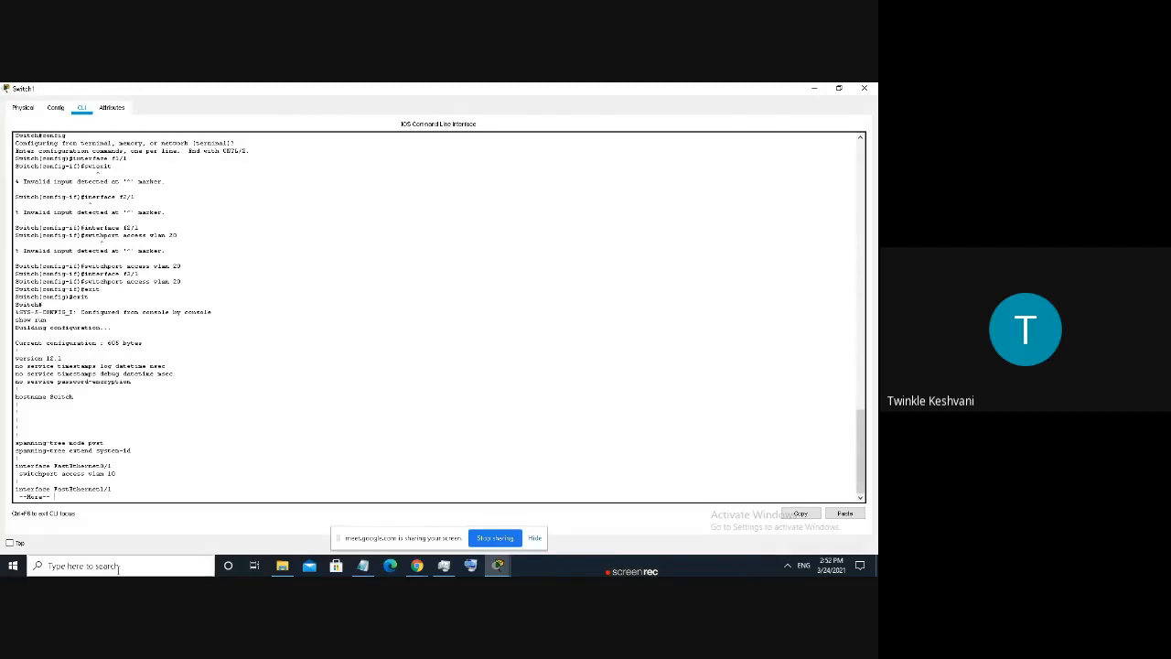
left_click(150, 565)
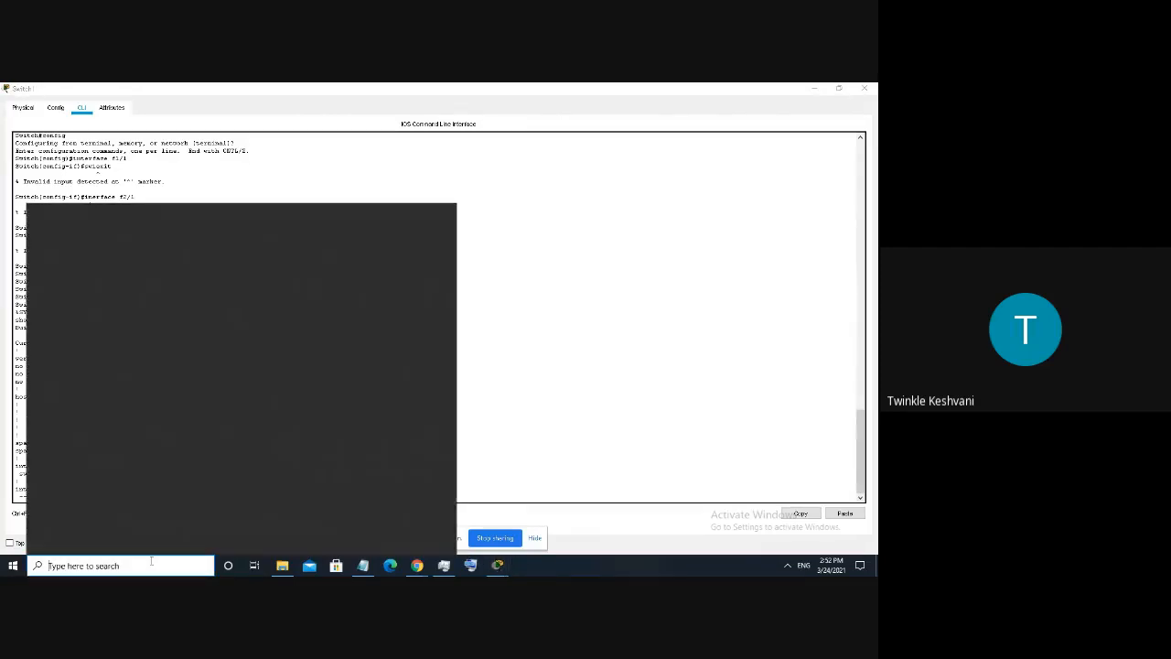
type("magni")
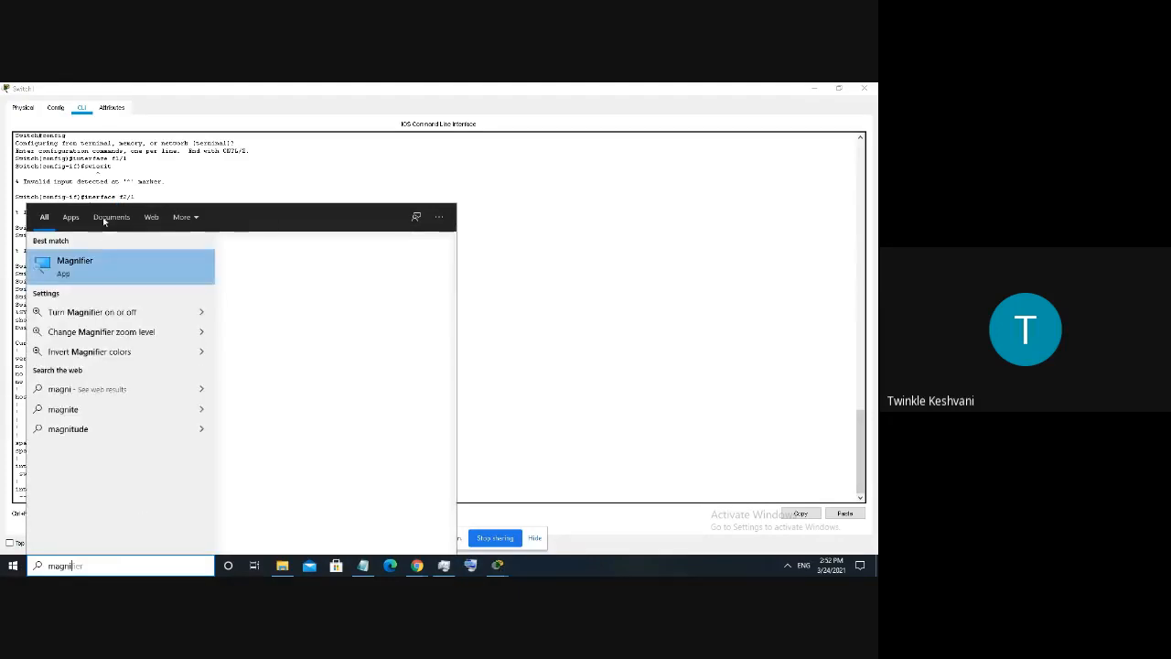
left_click(83, 274)
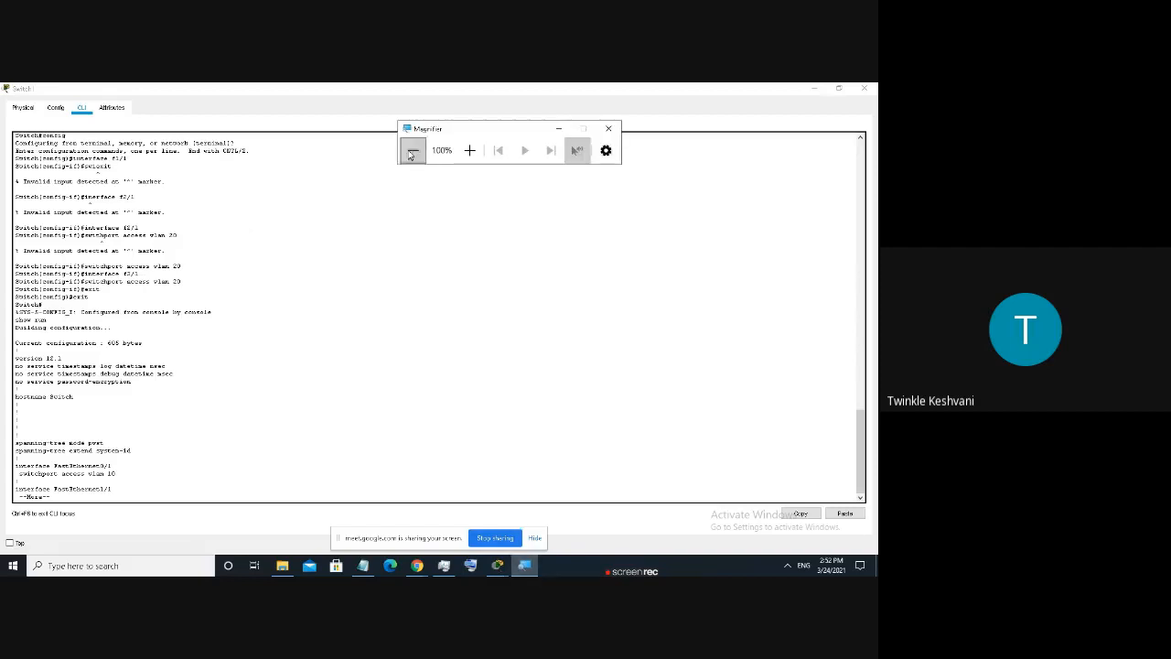
left_click(470, 151)
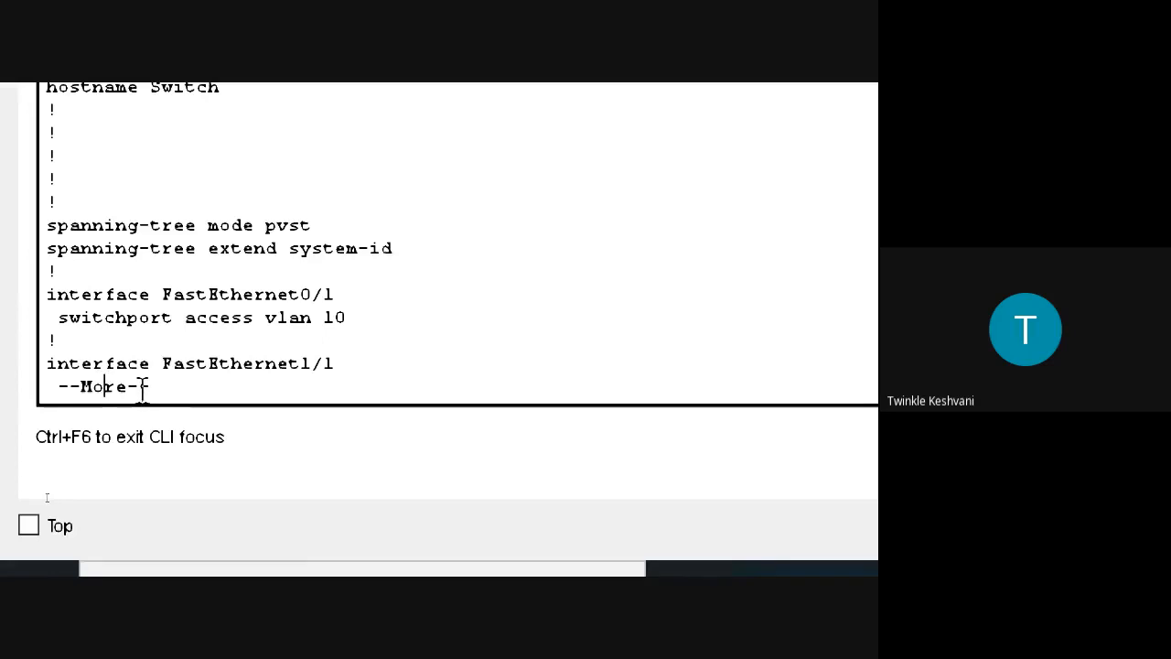
Page through Switch1's running configuration as far as the FastEthernet3/1 entry to check the VLAN assigned to each interface.
key("Return")
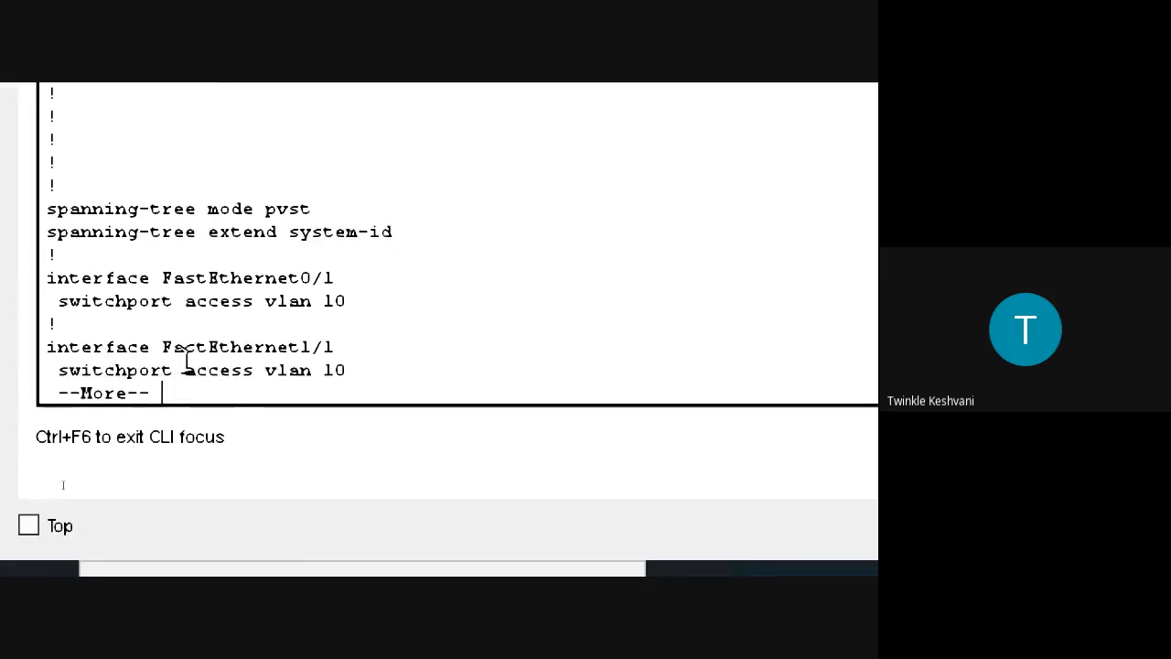
scroll(252, 347, "down", 1)
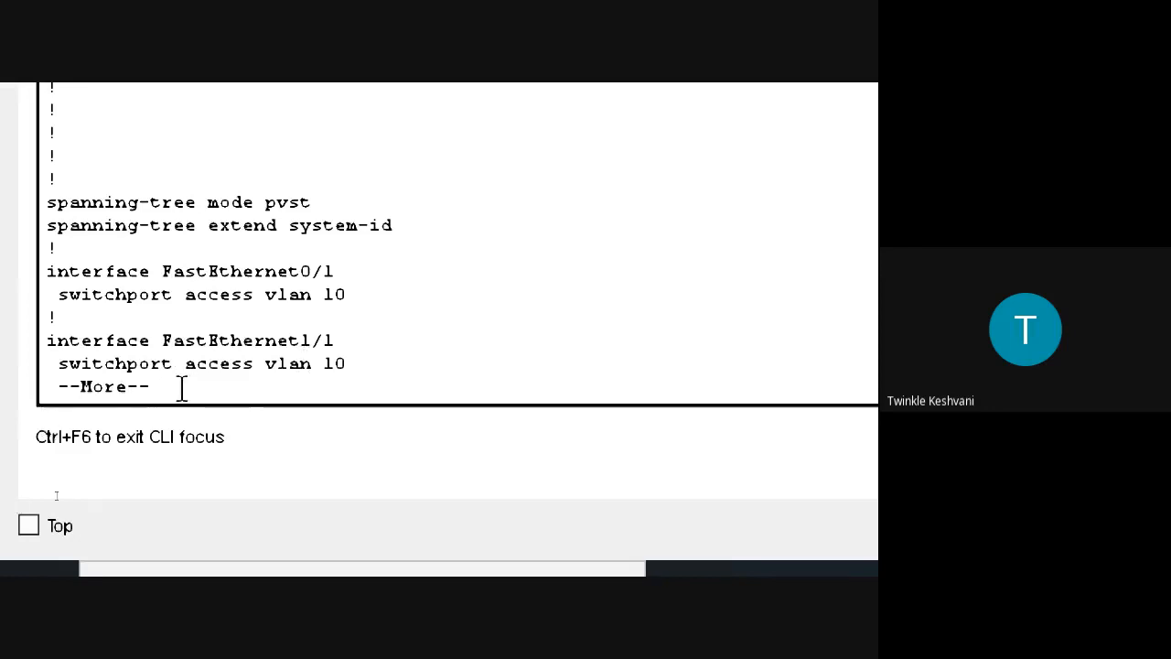
key("Return")
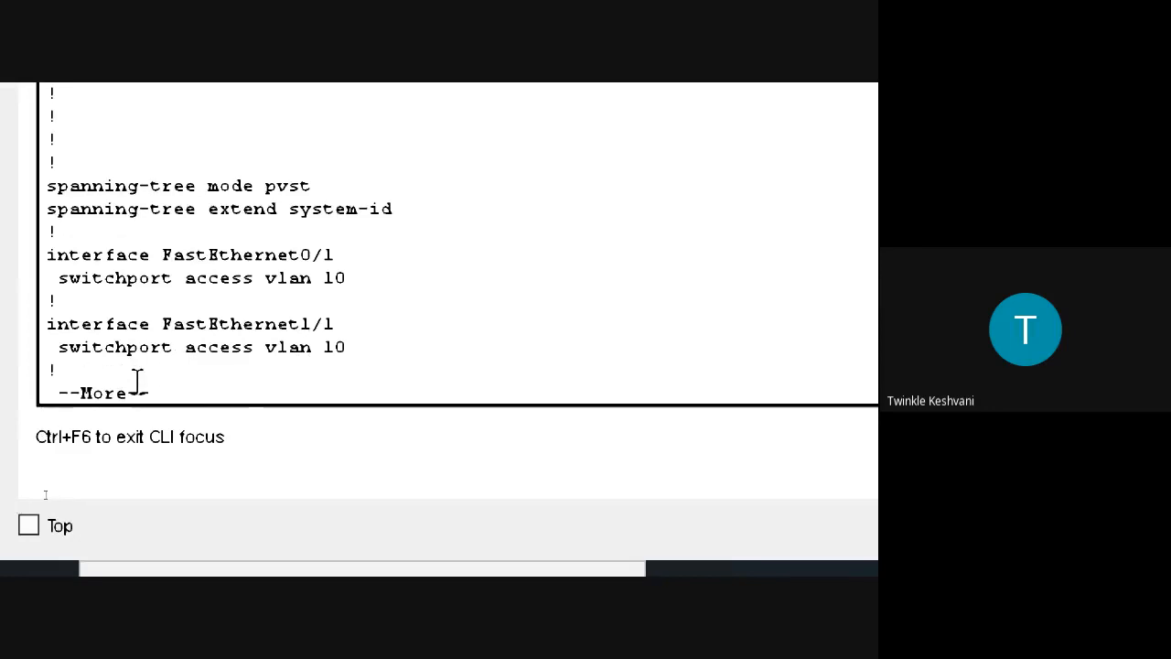
key("Return")
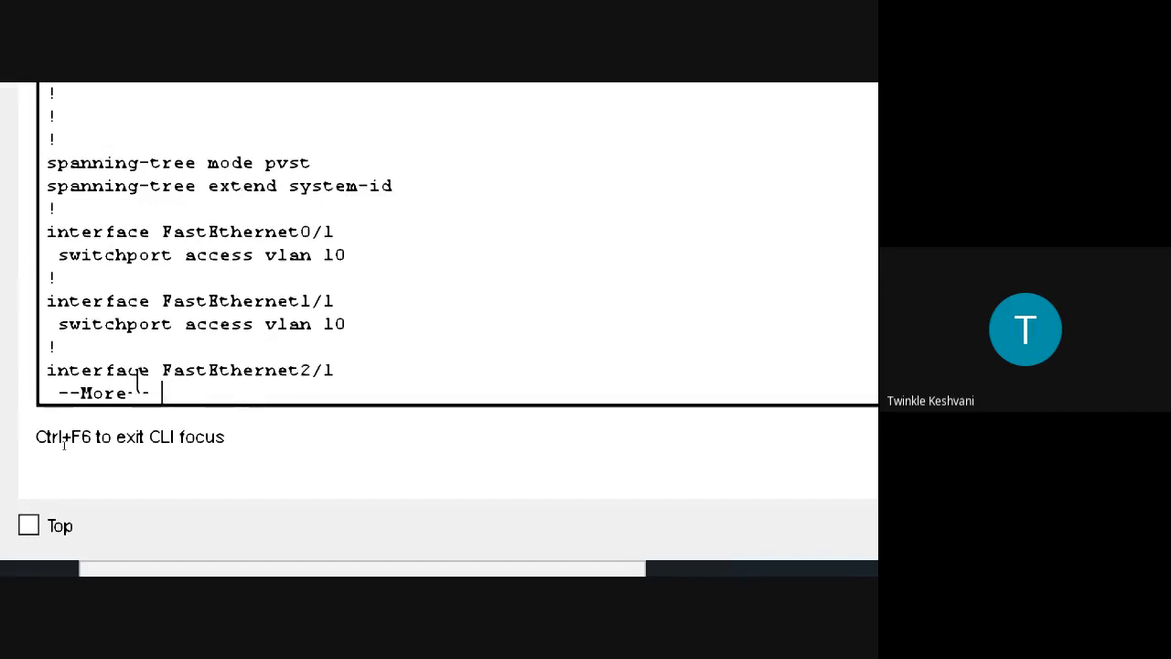
key("Return")
key("Return")
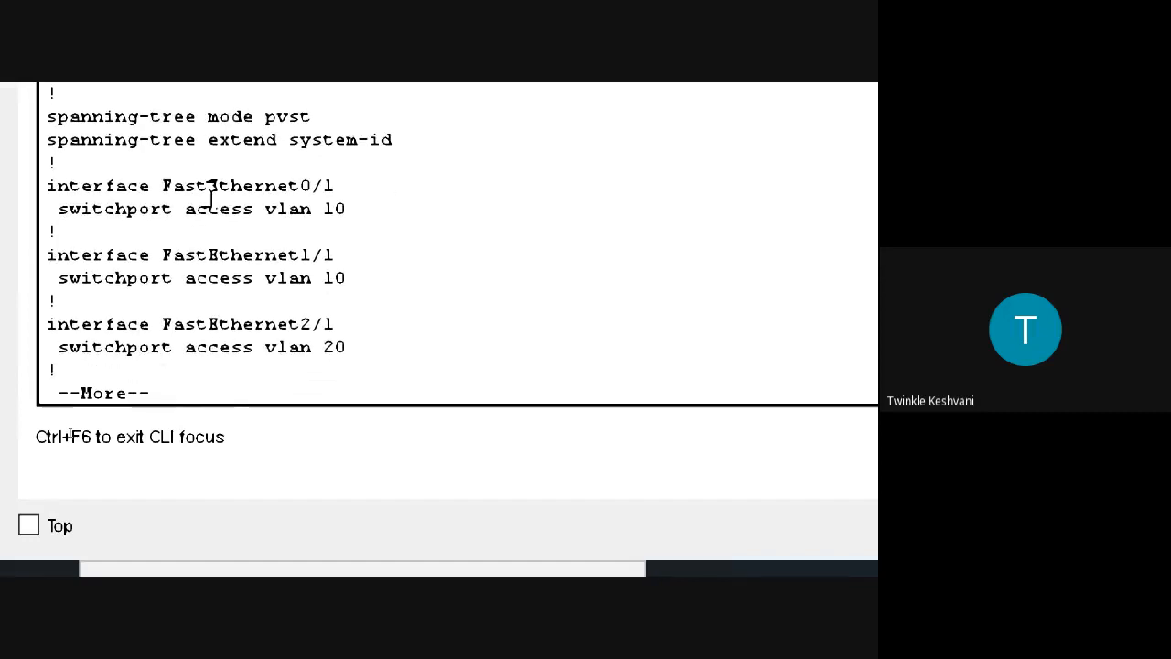
key("Return")
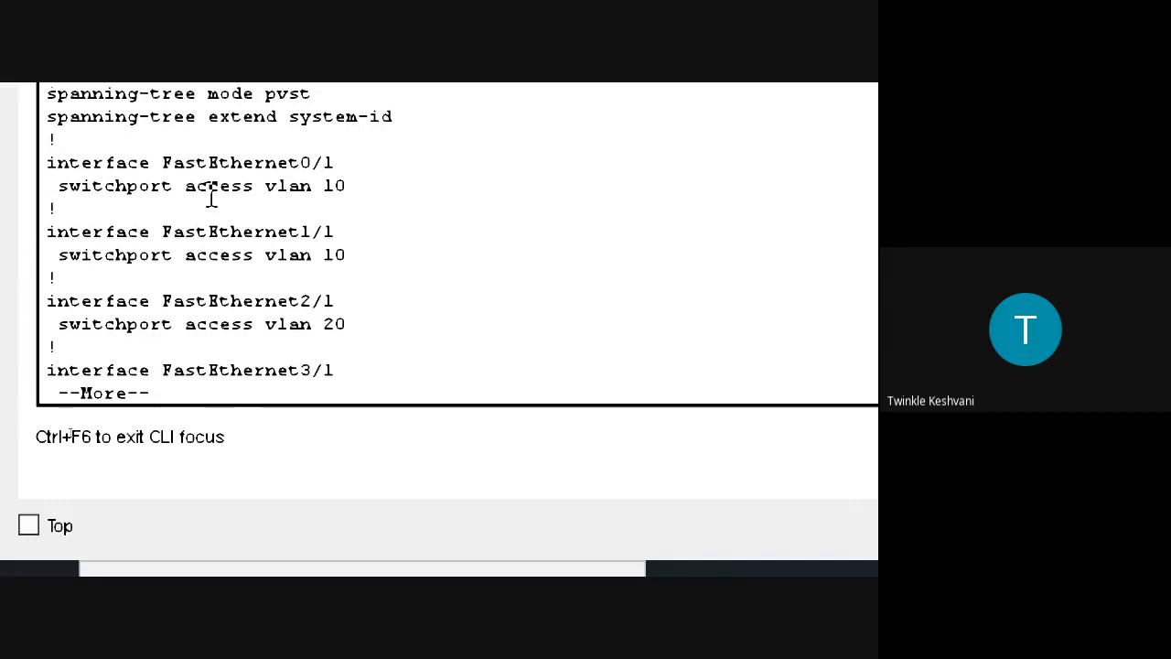
key("Return")
key("Return")
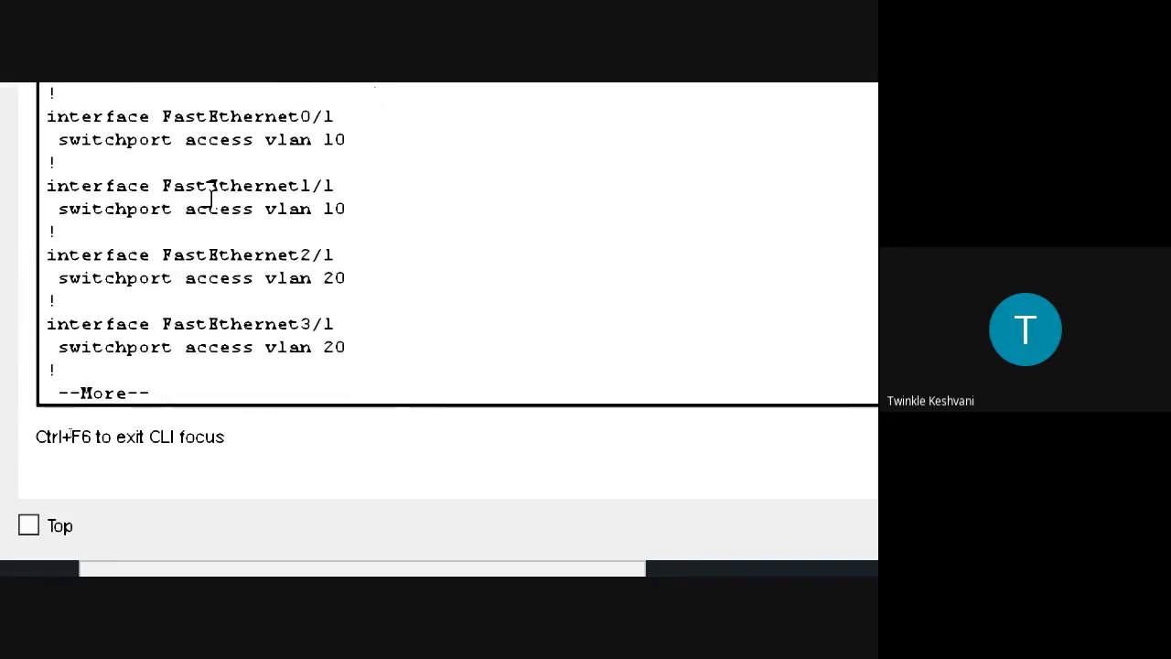
Review Switch1's show run output from the start of the configuration through the FastEthernet0/1 to FastEthernet3/1 entries.
scroll(220, 214, "up", 2)
scroll(251, 253, "down", 2)
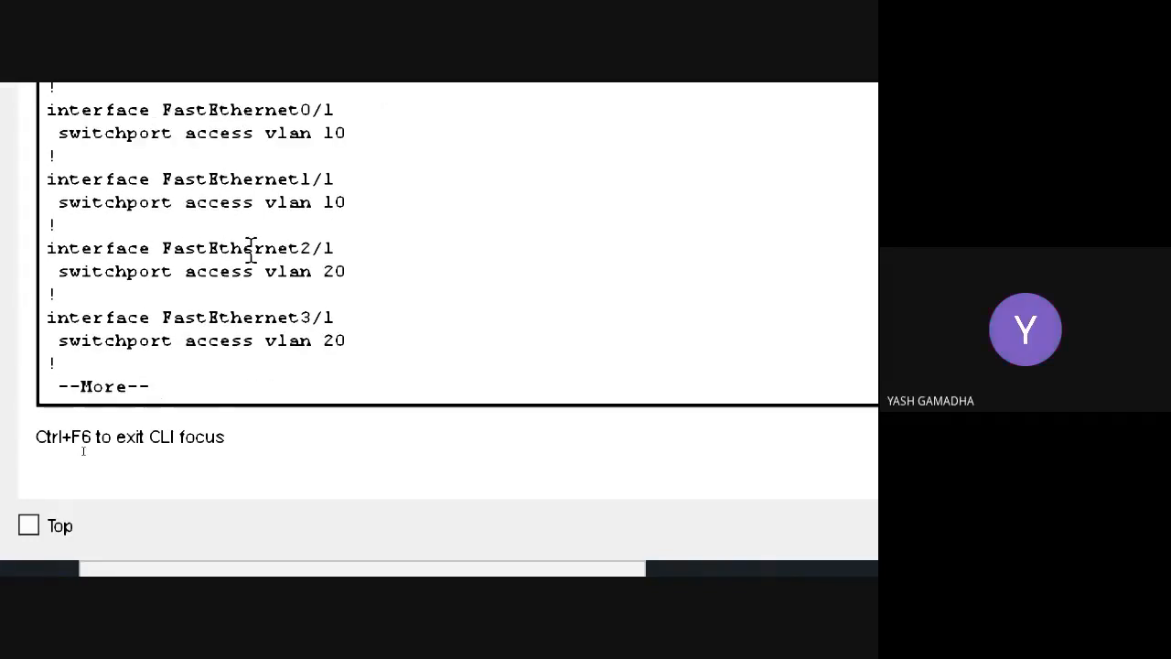
scroll(251, 254, "up", 10)
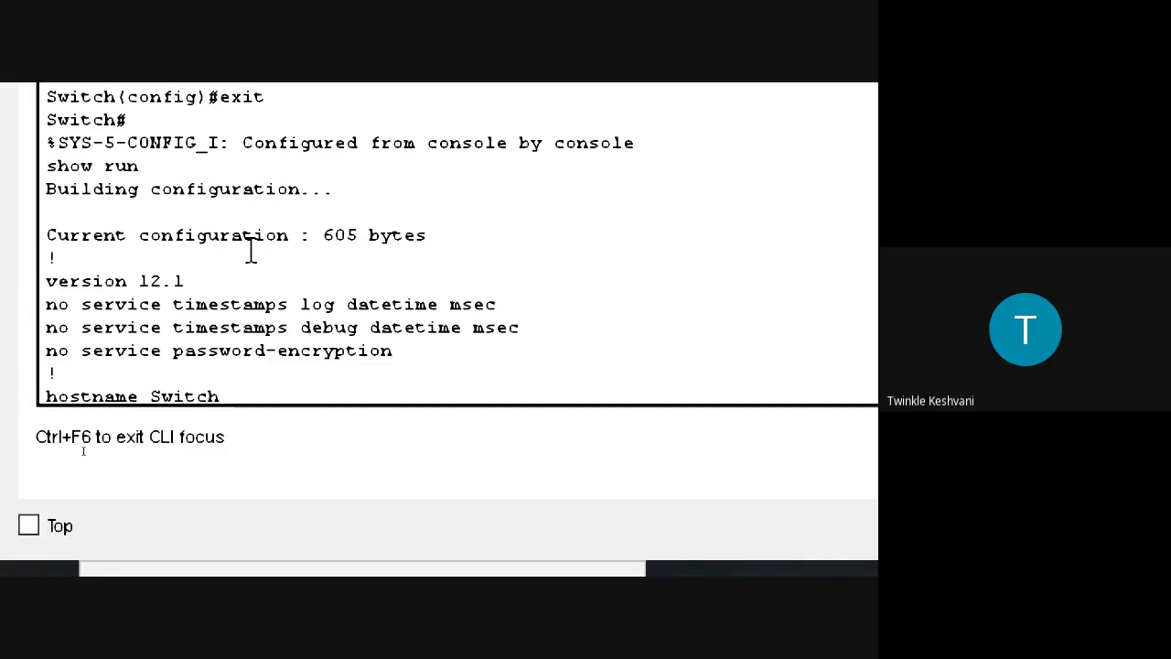
scroll(251, 254, "down", 10)
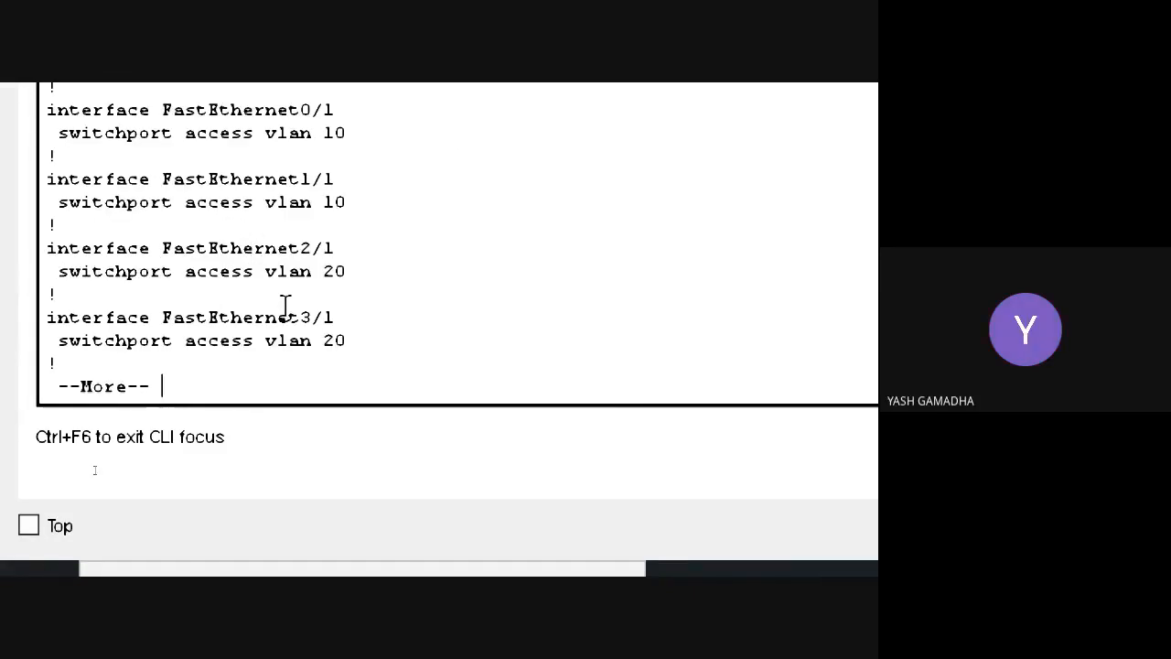
scroll(283, 306, "up", 10)
scroll(284, 302, "down", 10)
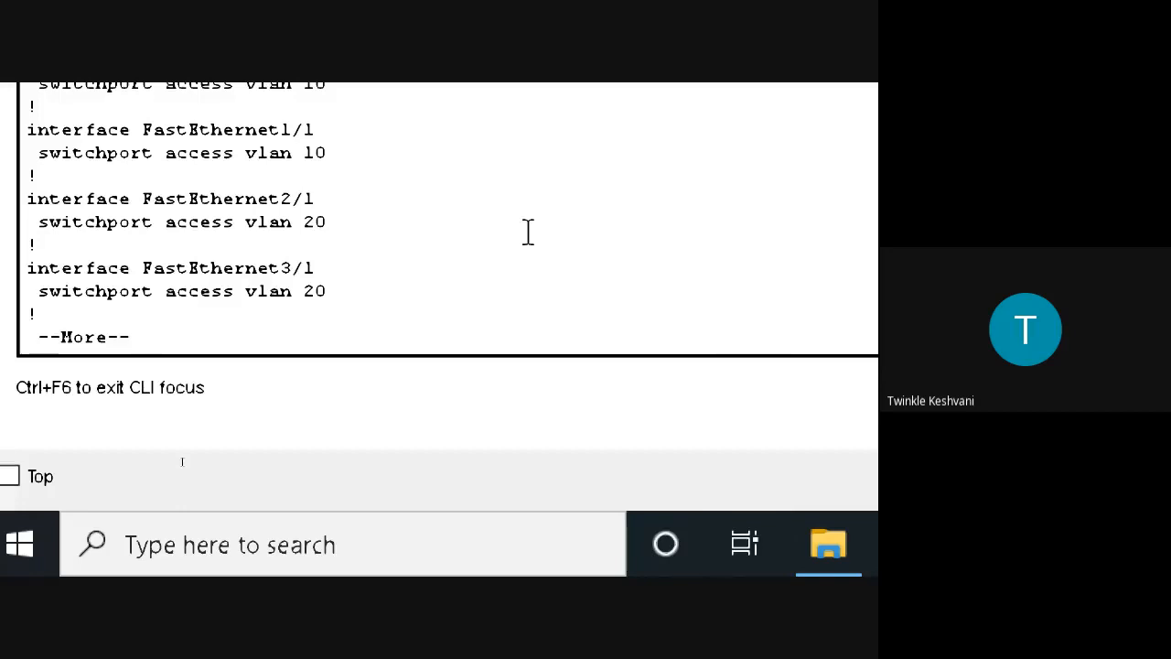
Stop sharing the screen in the meeting.
key("q")
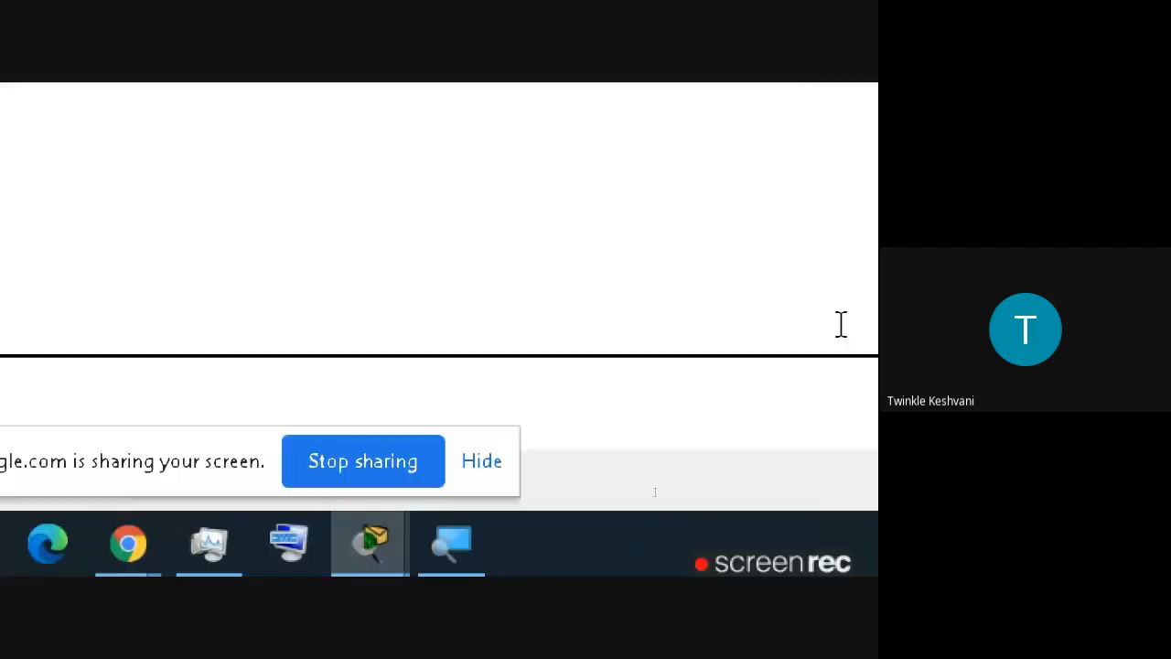
left_click(331, 459)
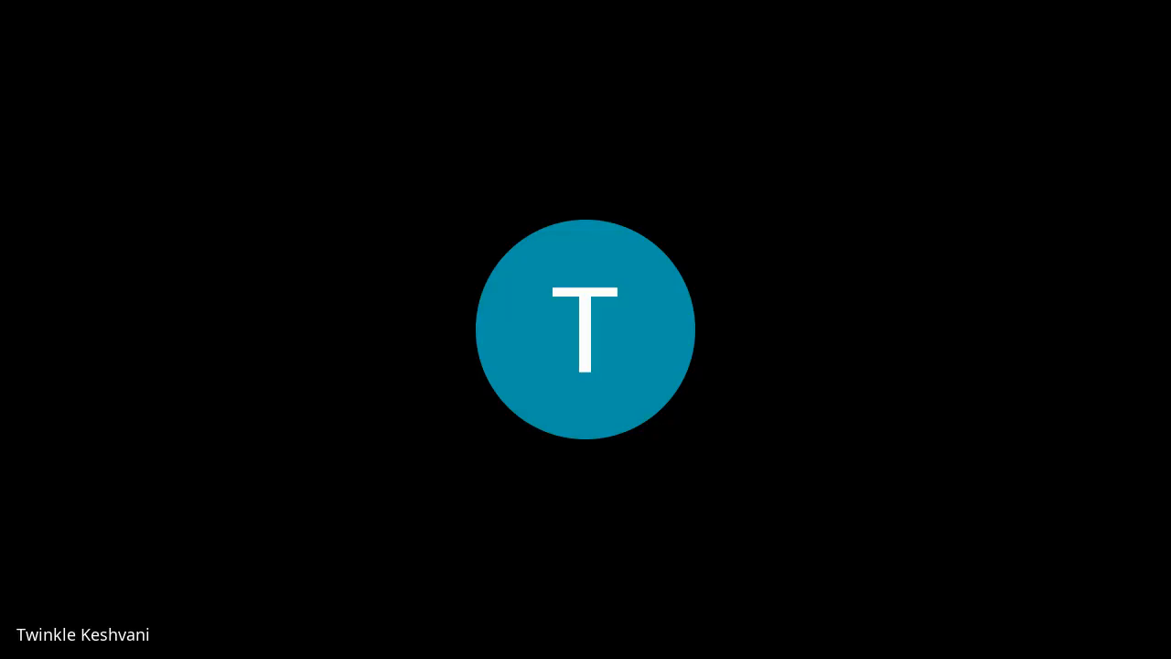
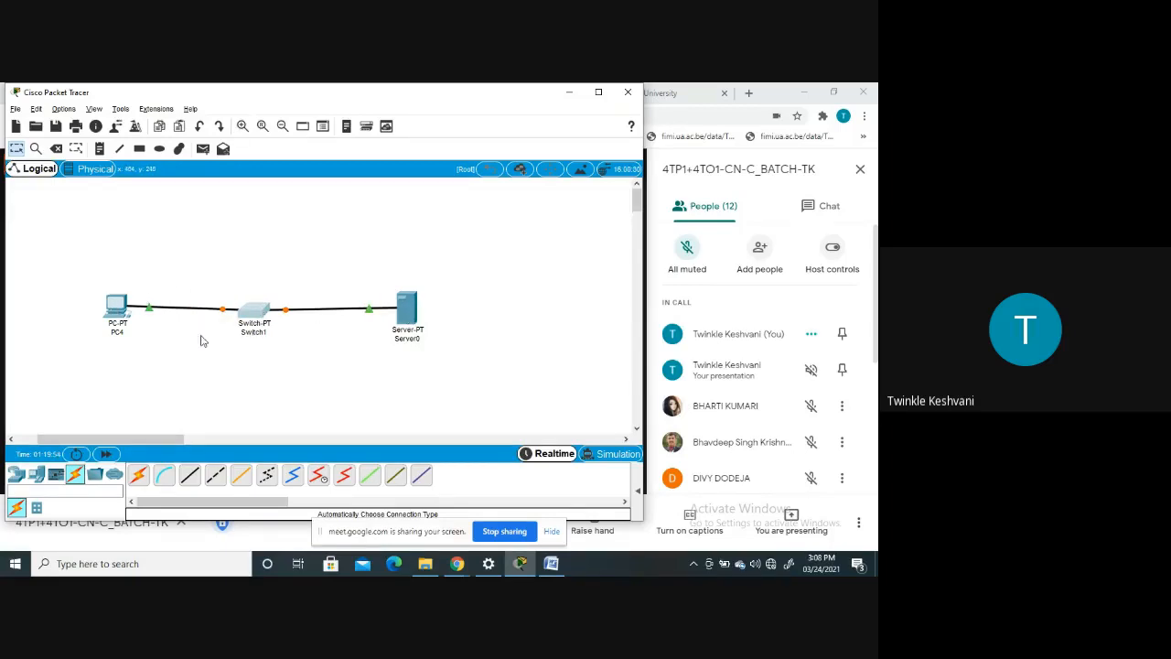
Rearrange the topology into a triangle, with Switch1 above and PC4 and Server0 lowered on either side.
left_click_drag(249, 326, 249, 236)
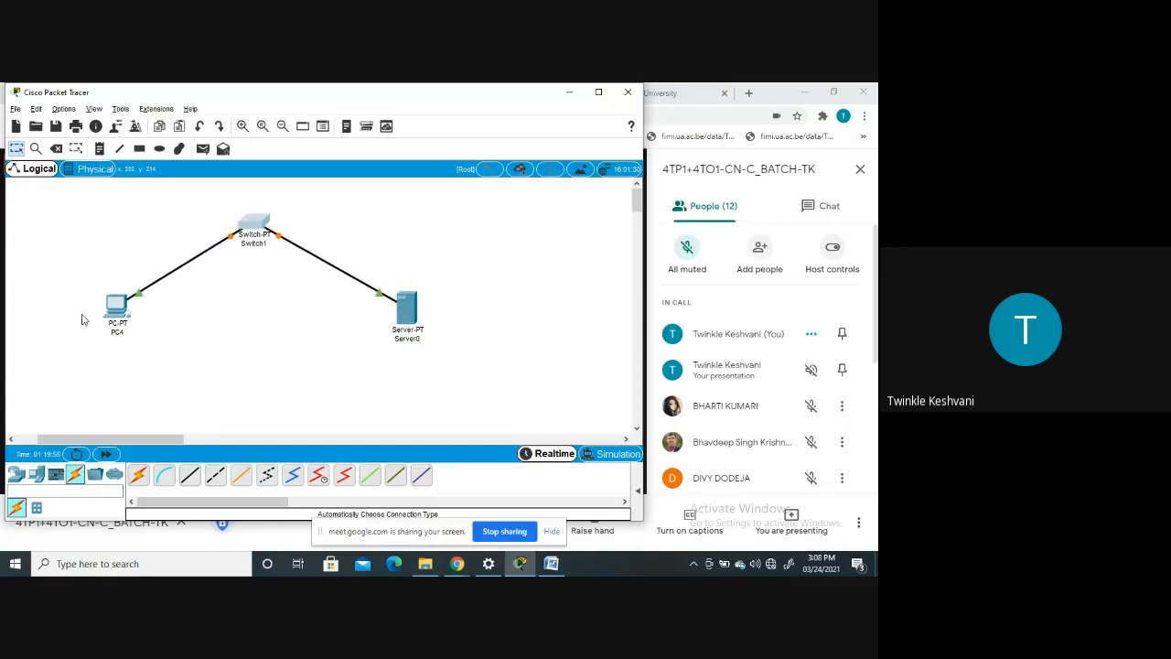
left_click_drag(116, 309, 121, 339)
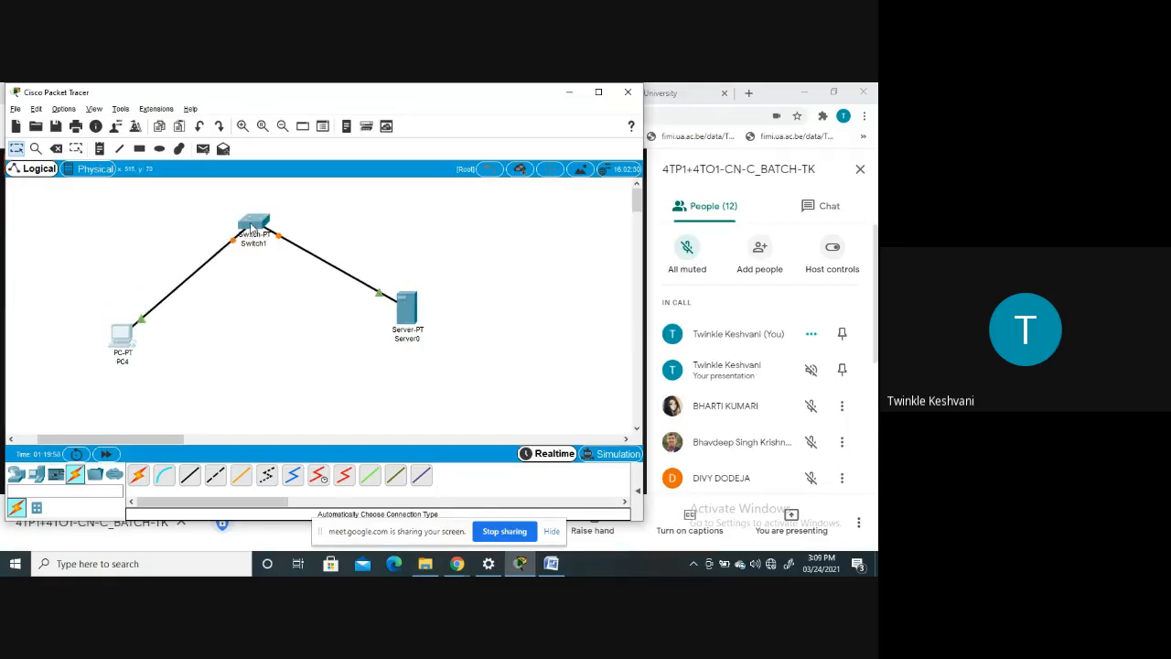
left_click_drag(411, 316, 400, 344)
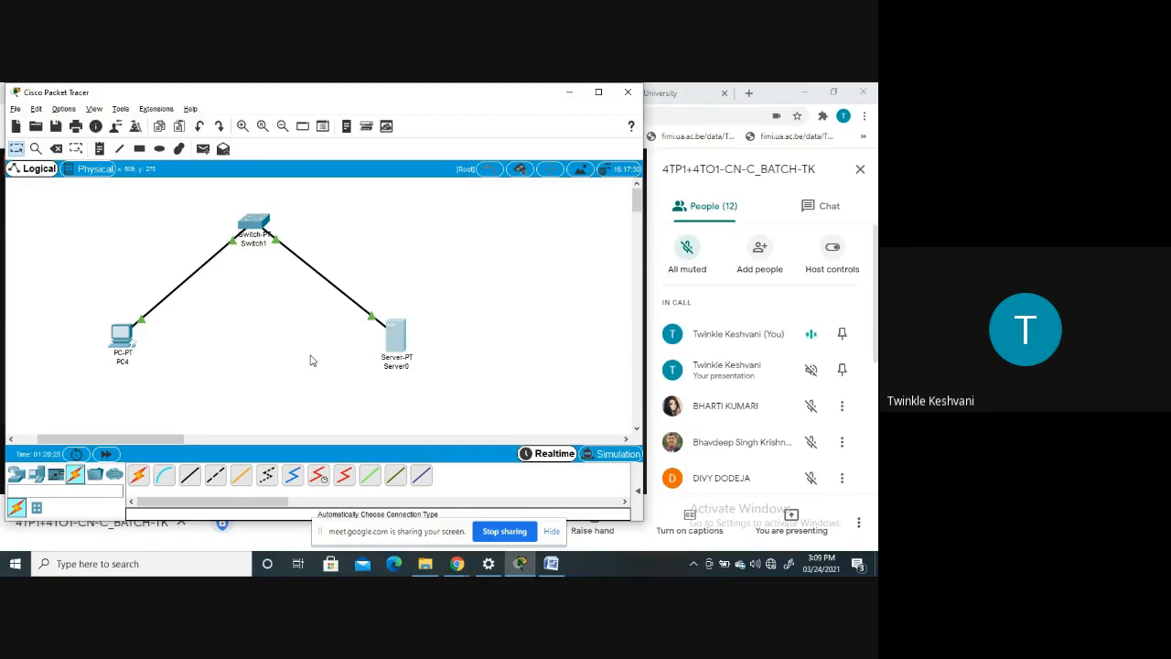
Rename Server0 in the workspace as 192.168.1.1.
left_click(403, 366)
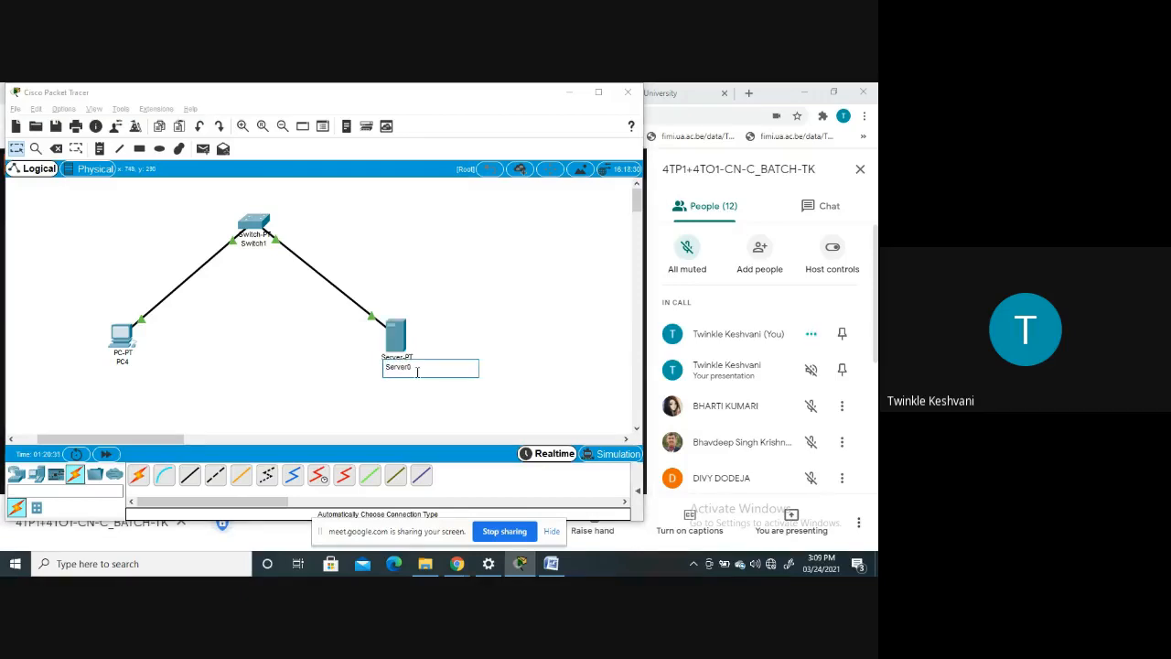
double_click(417, 371)
type("192.168")
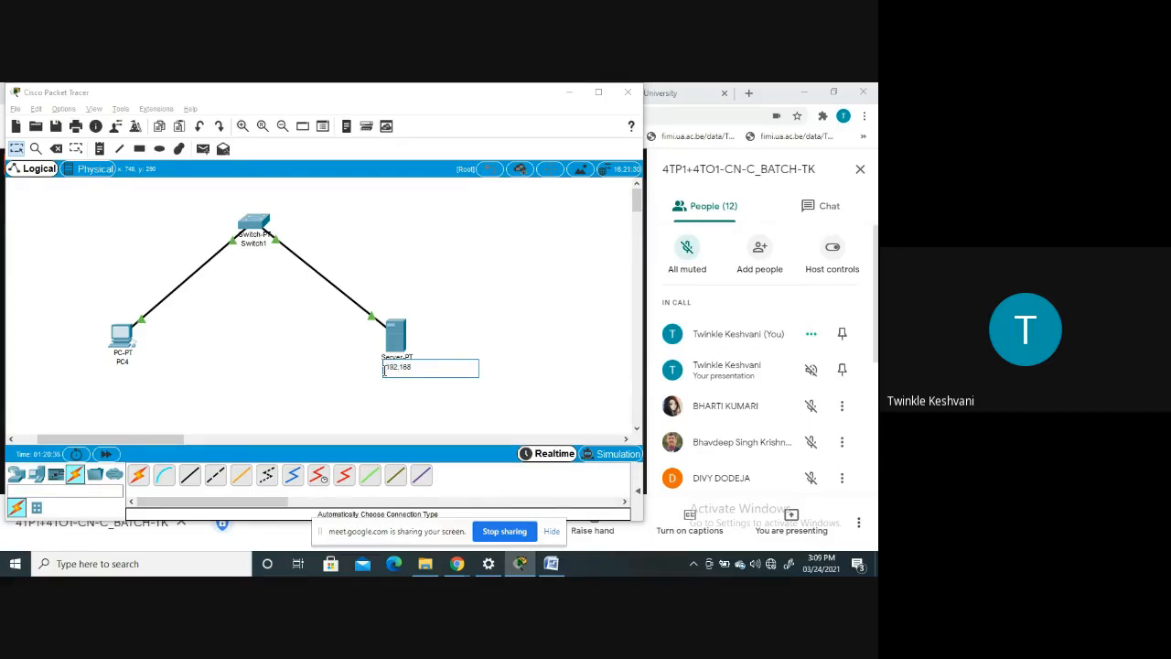
type(".1.1")
Rename PC4 in the workspace as 192.168.1.5.
left_click(125, 361)
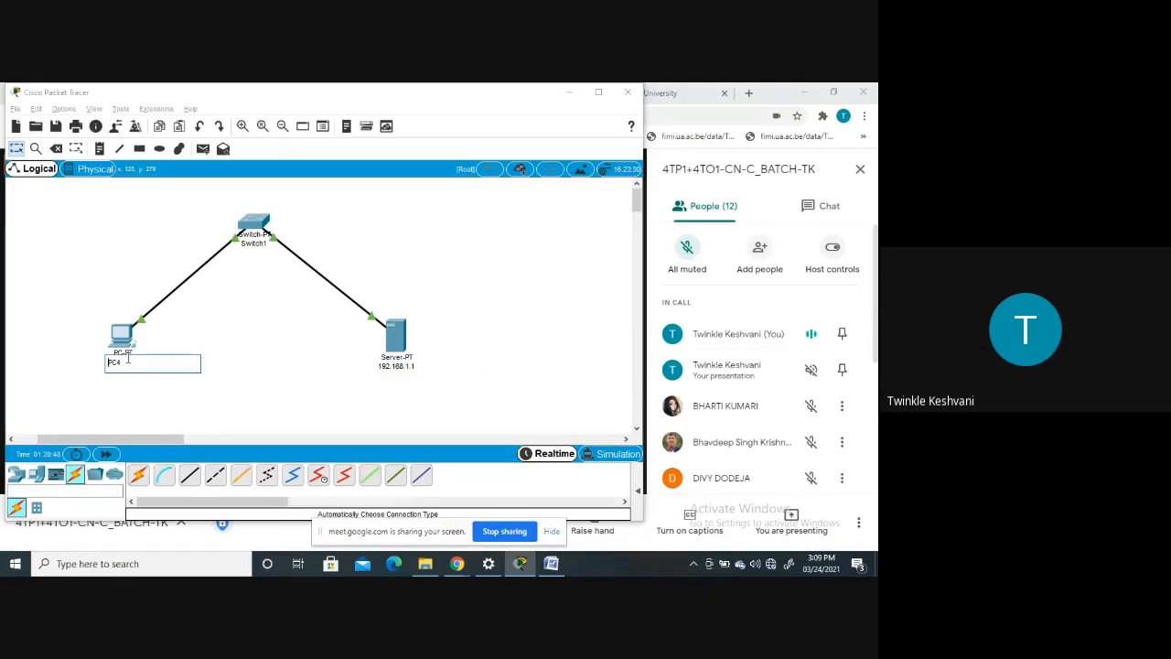
double_click(127, 361)
type("192.168.1.5")
left_click(271, 335)
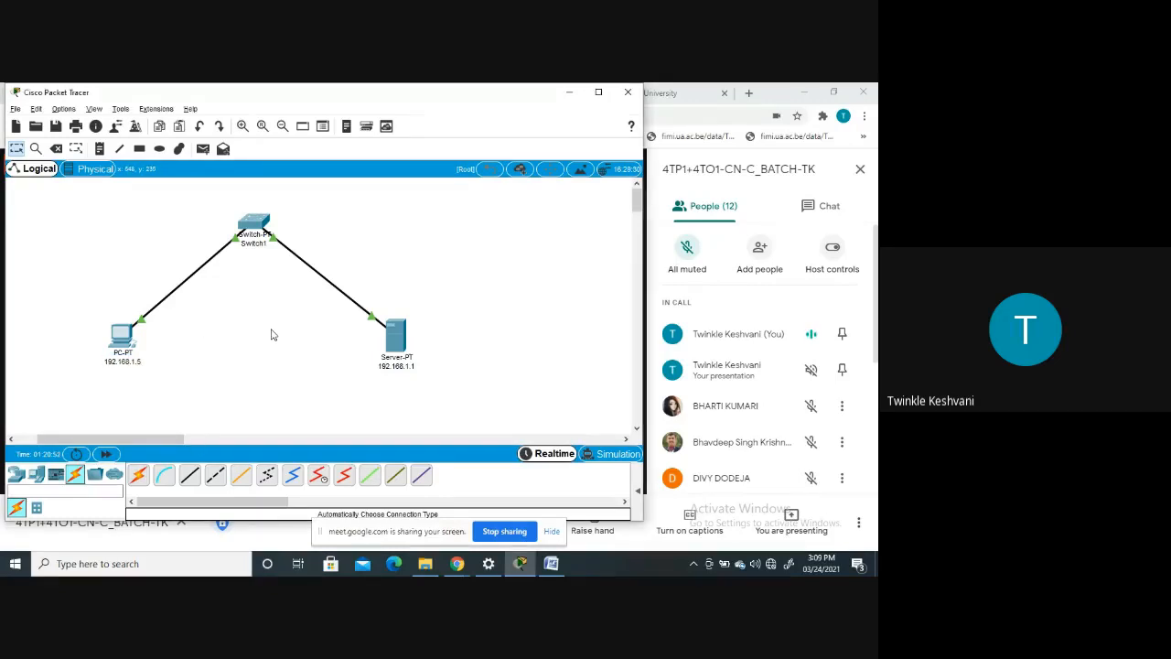
Give the server the static IP address 192.168.1.1 with subnet mask 255.255.255.0 in its IP configuration.
left_click(400, 338)
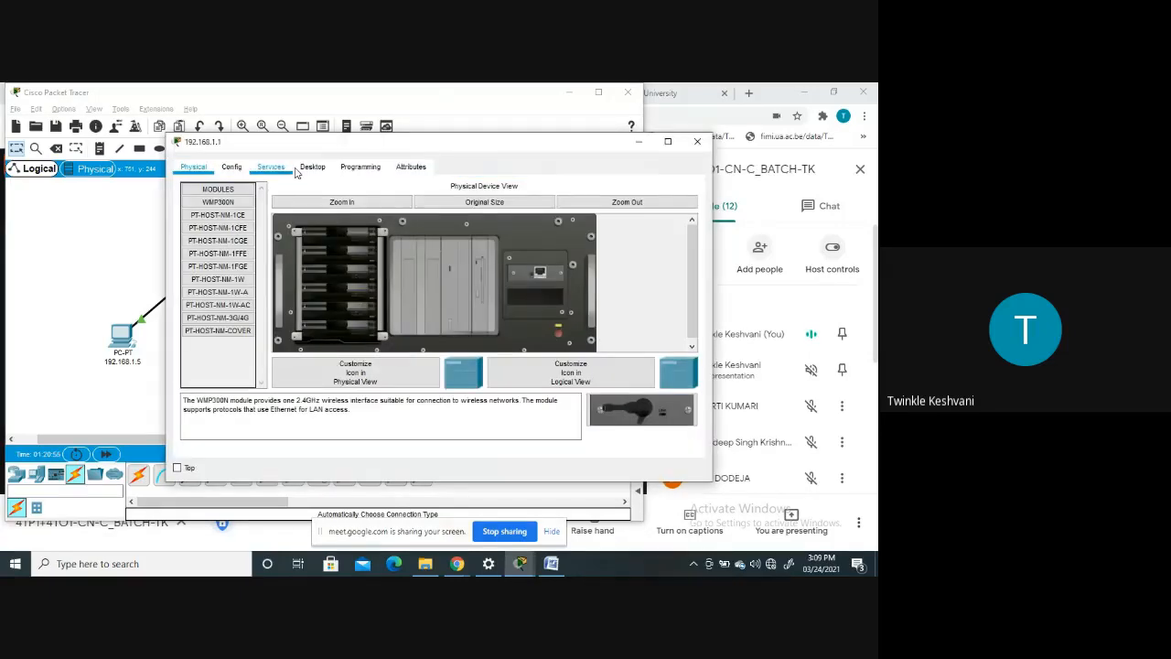
left_click(312, 167)
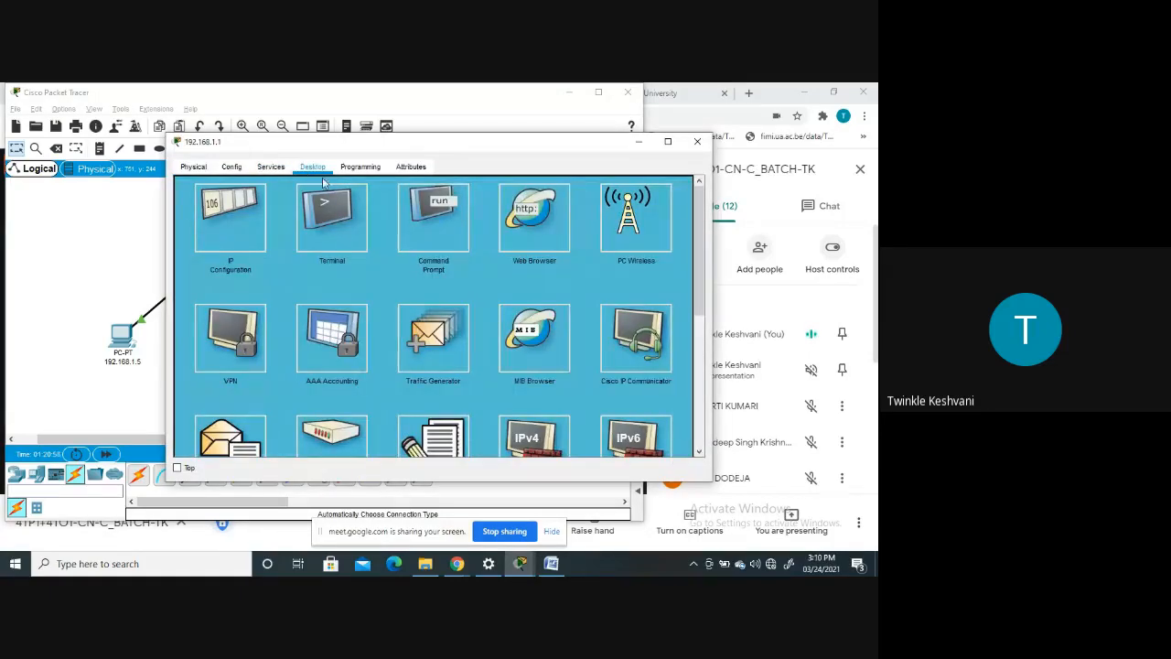
left_click(240, 219)
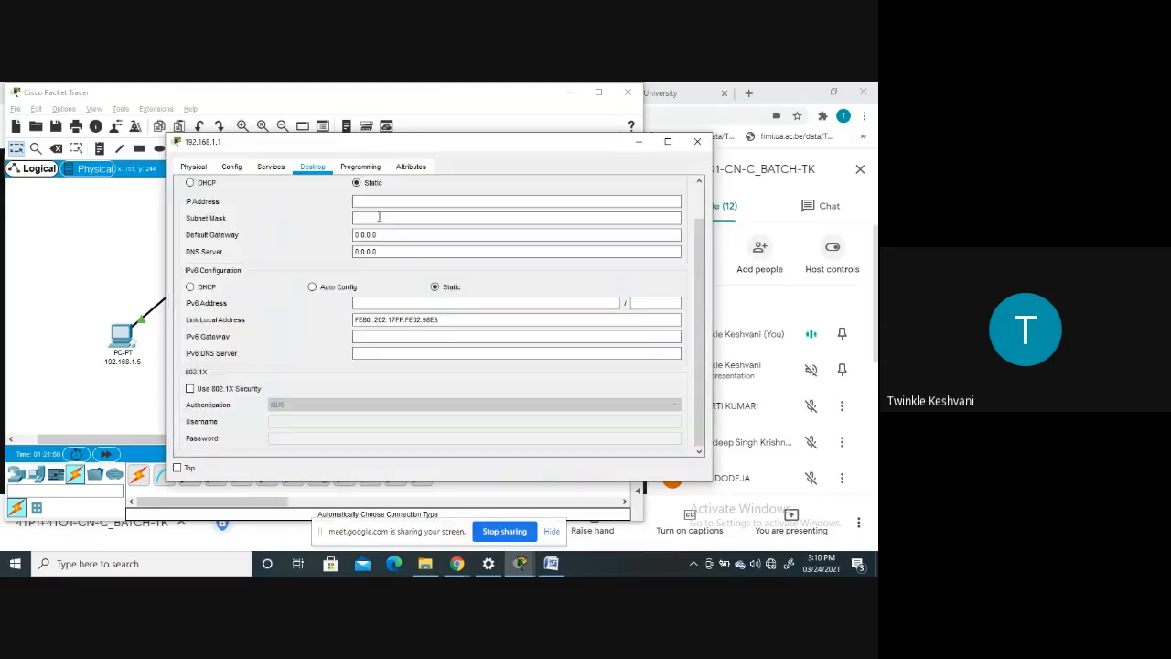
left_click(388, 202)
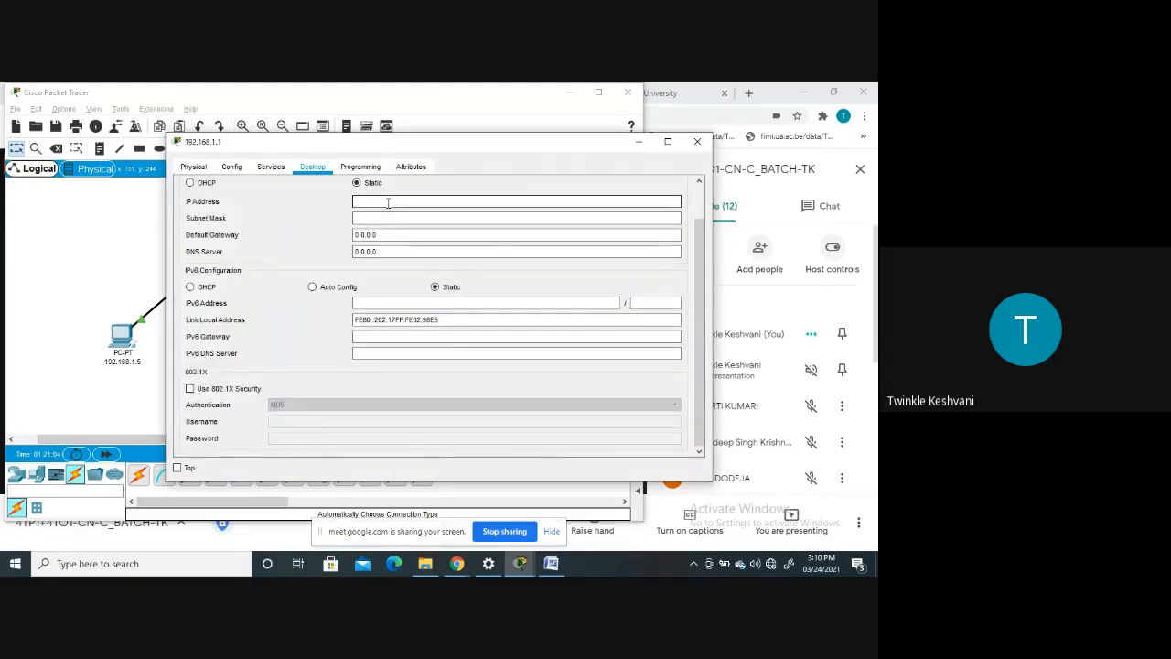
type("192.168.1.1")
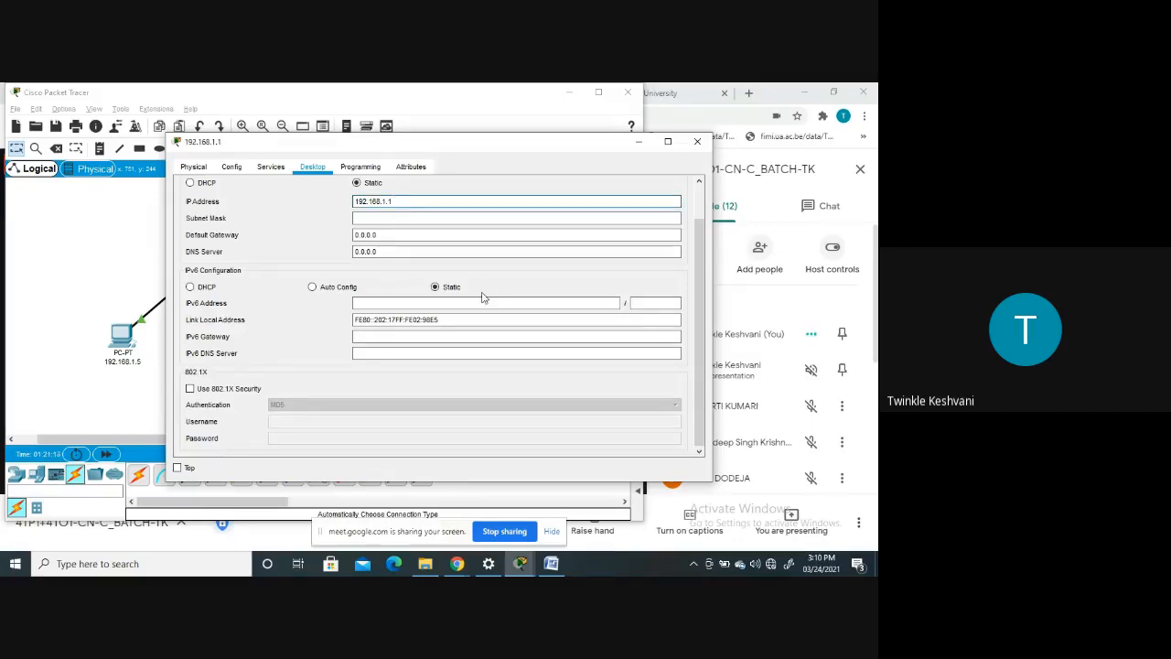
left_click(425, 221)
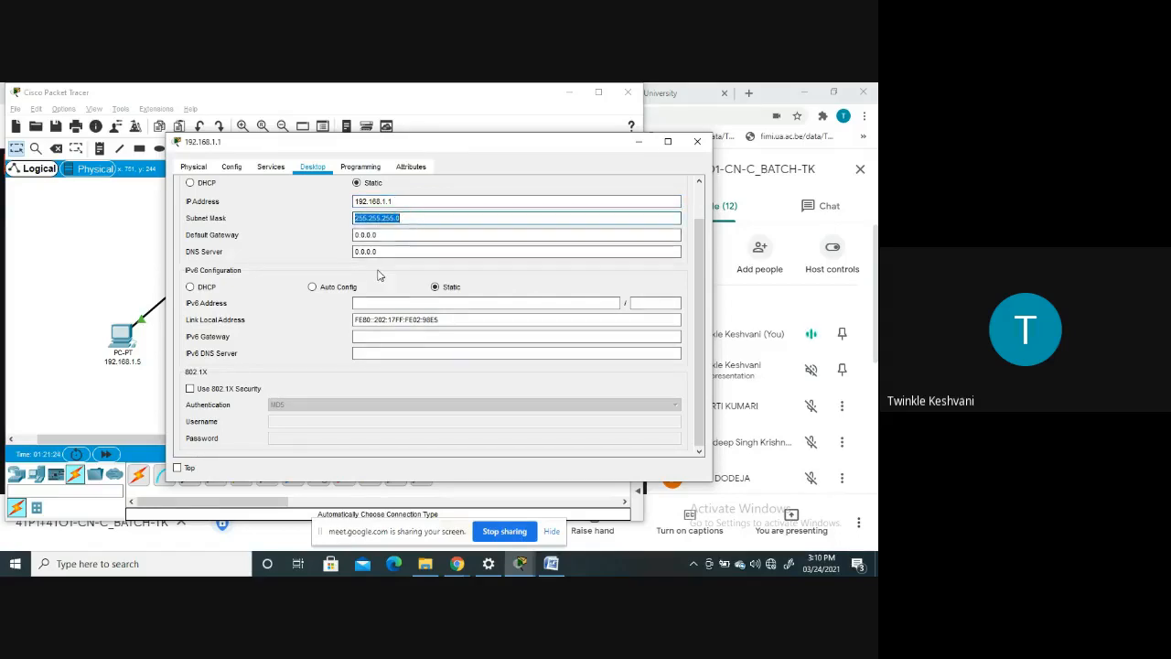
Set the server's DNS server address to 192.168.1.1 and close its configuration window.
key("Tab")
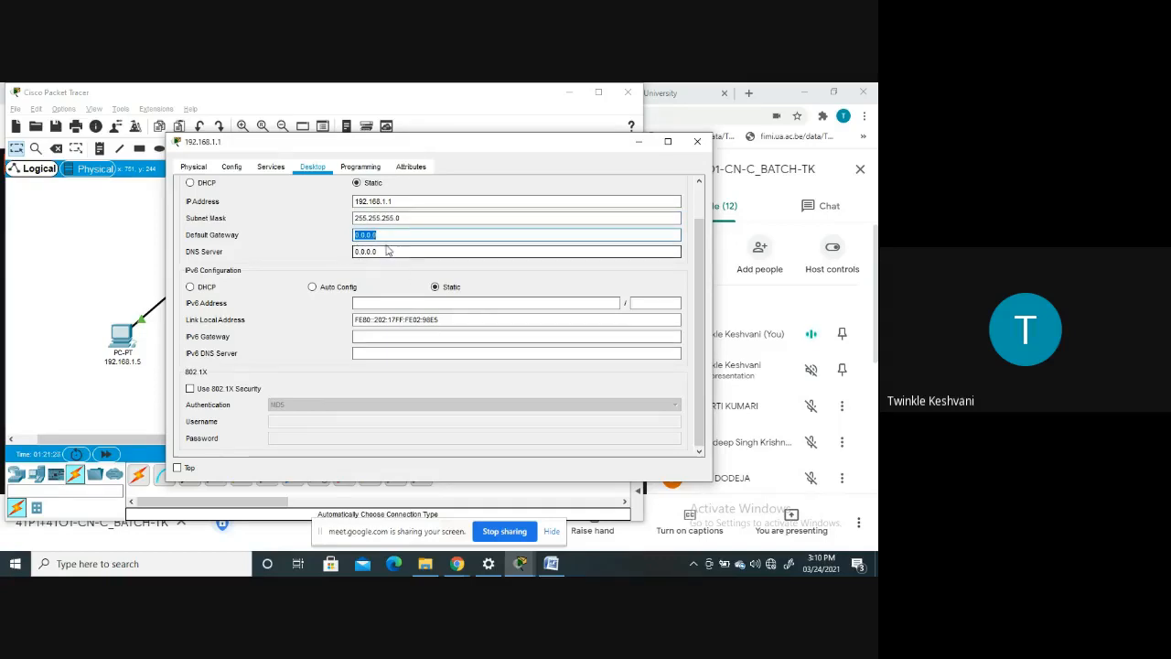
key("Tab")
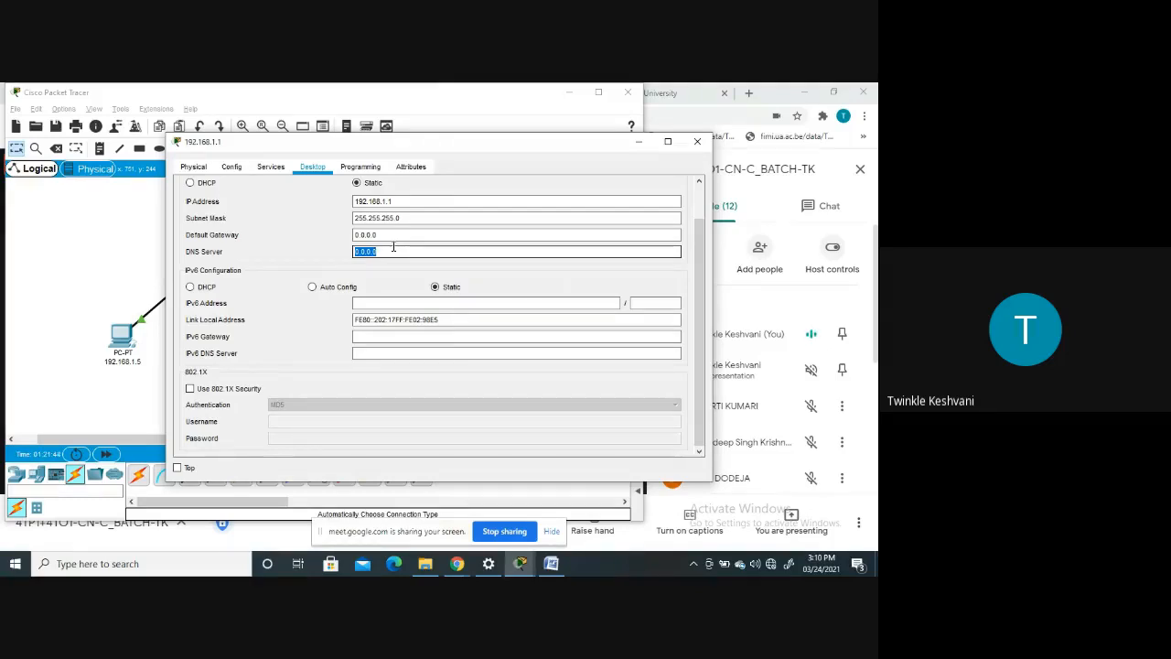
type("192.18")
key("BackSpace")
type("68.1.1")
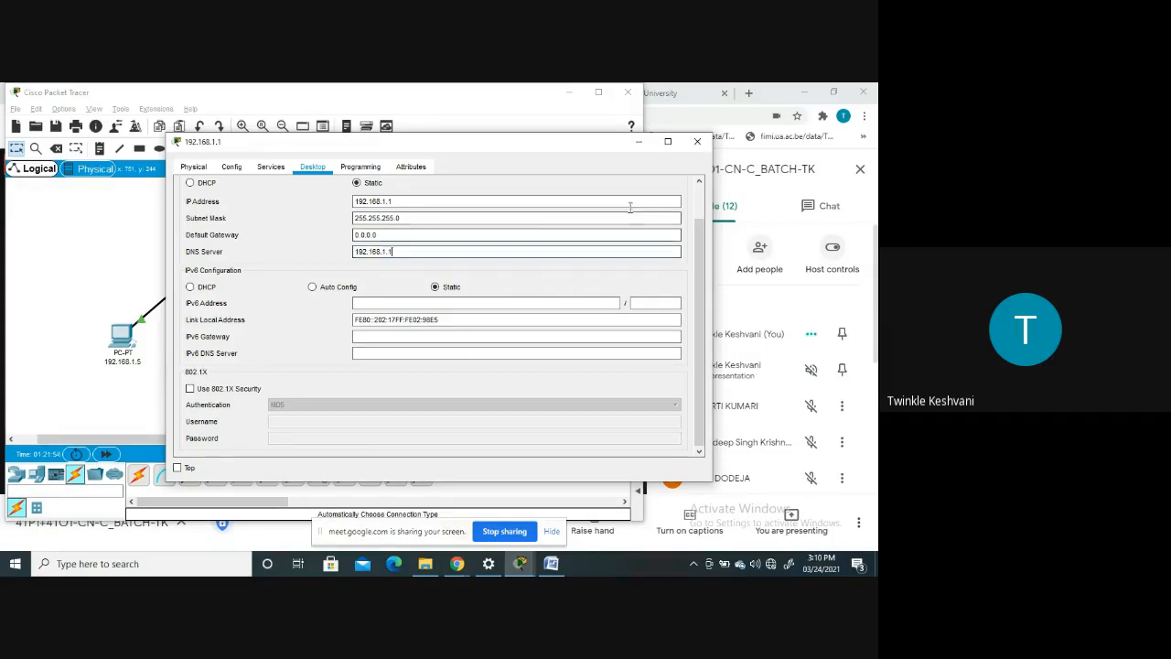
left_click(699, 143)
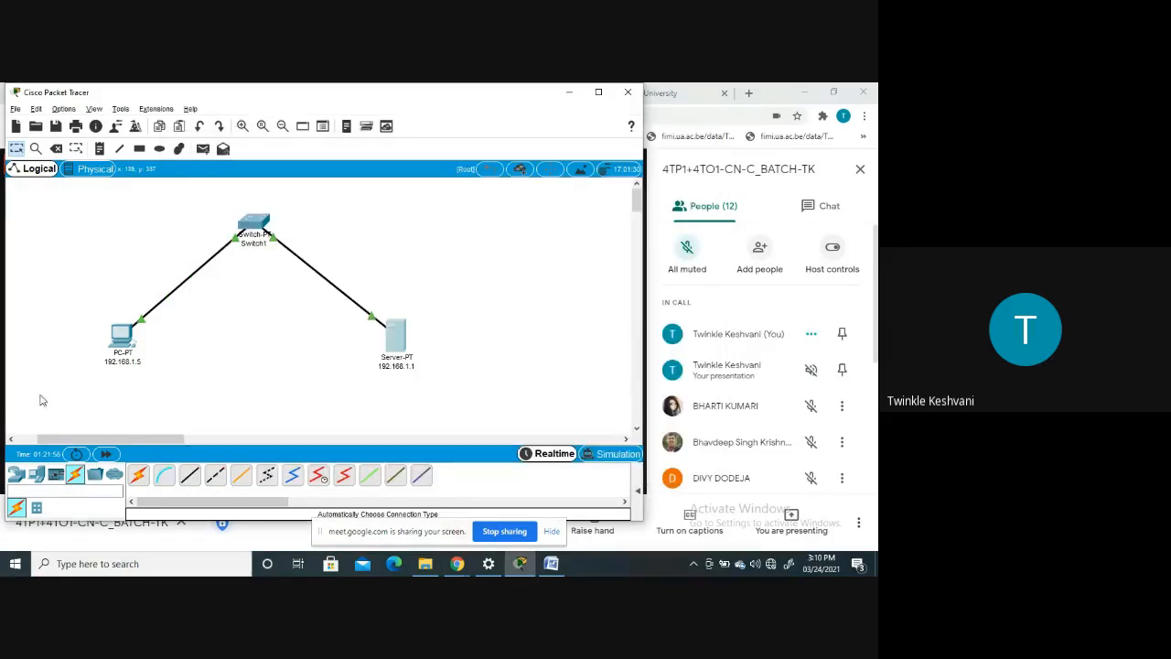
Give the PC the static IP address 192.168.1.5 with subnet mask 255.255.255.0 in its IP configuration.
left_click(120, 344)
left_click(270, 167)
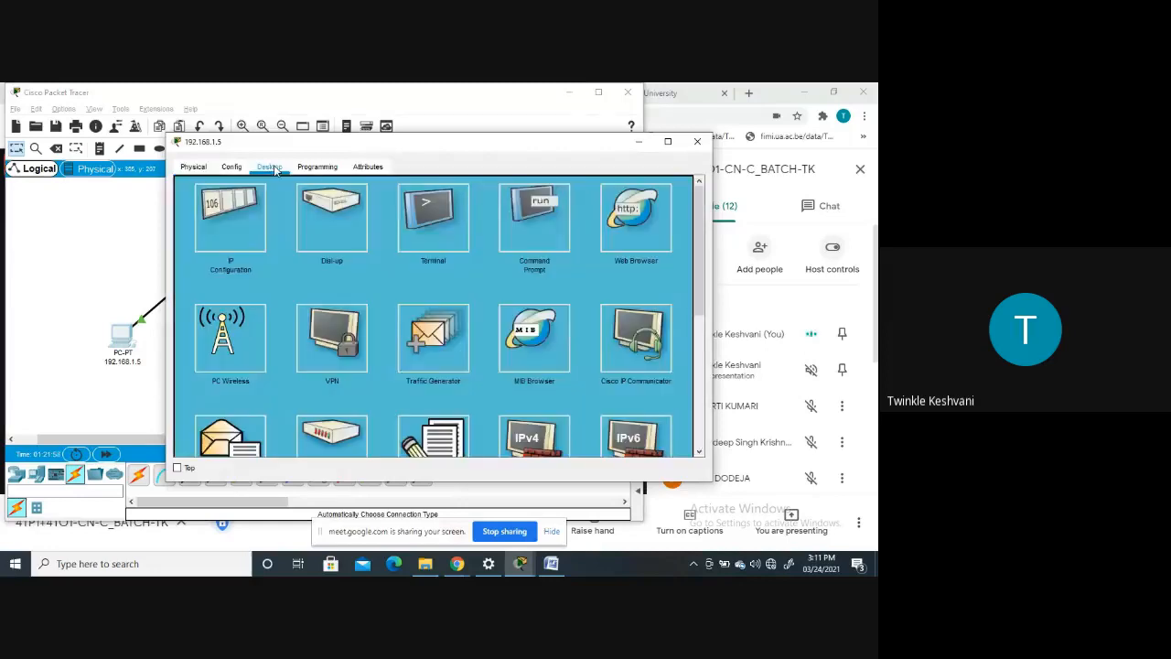
left_click(205, 232)
left_click(388, 202)
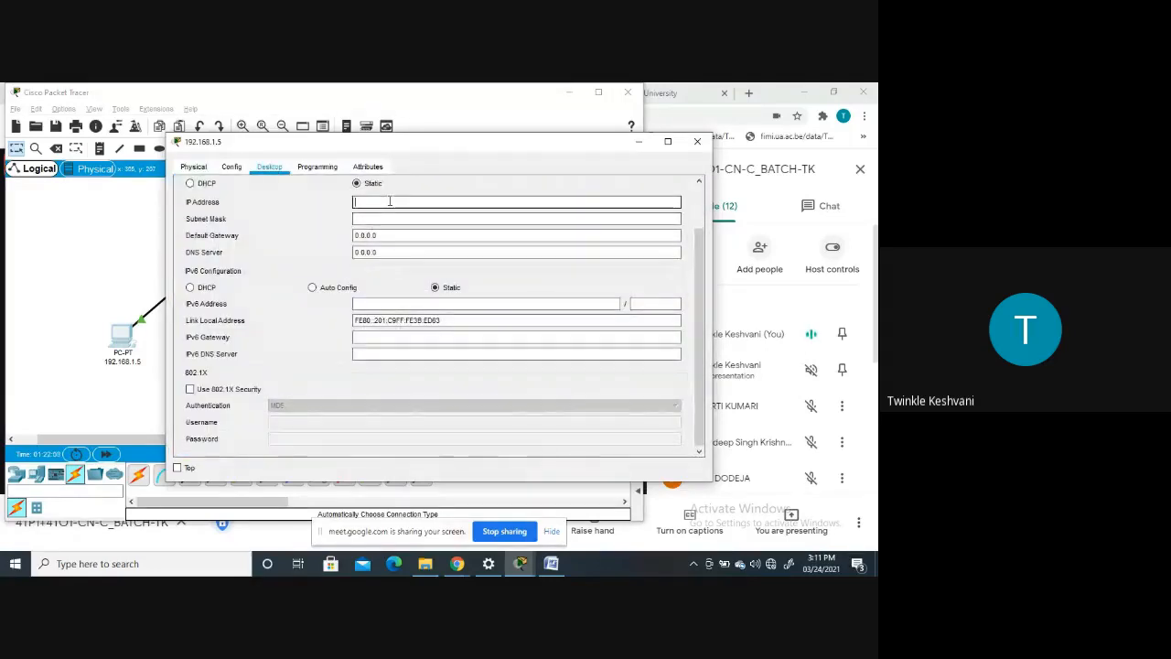
type("192.")
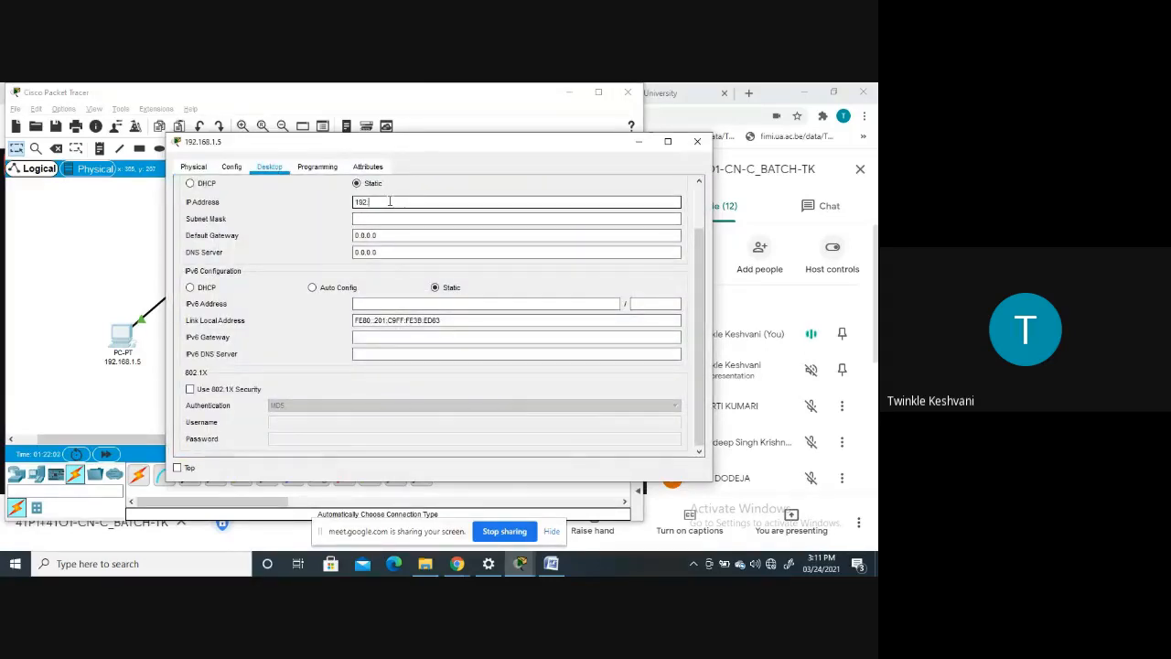
type("168.1.")
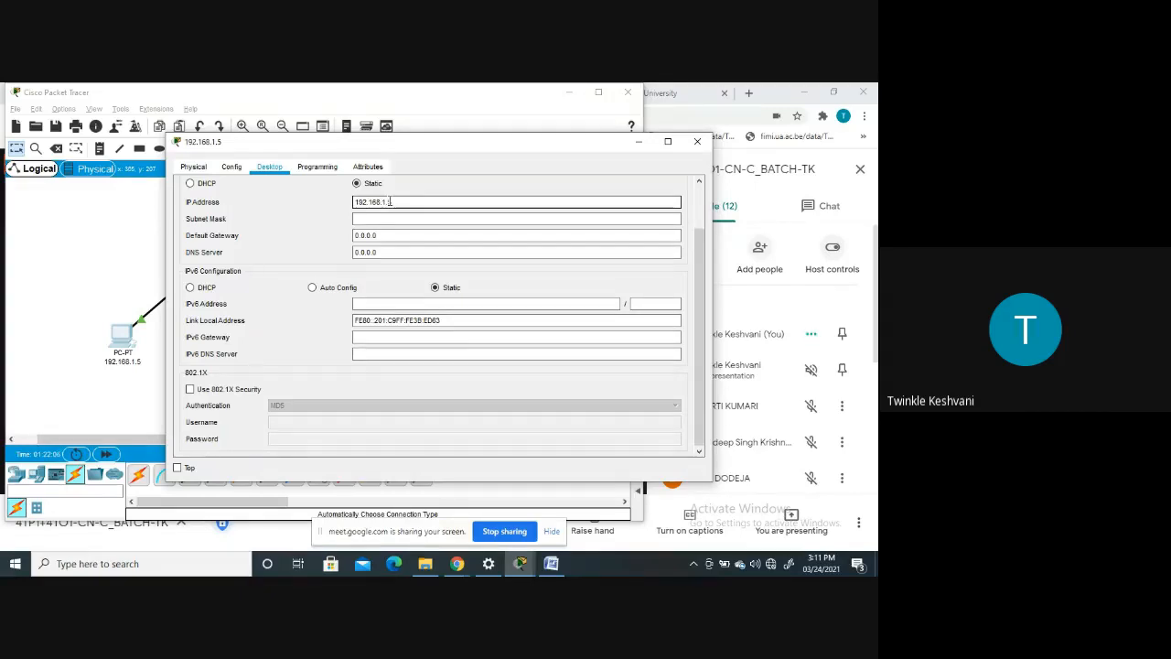
key("Tab")
key("Tab")
key("Tab")
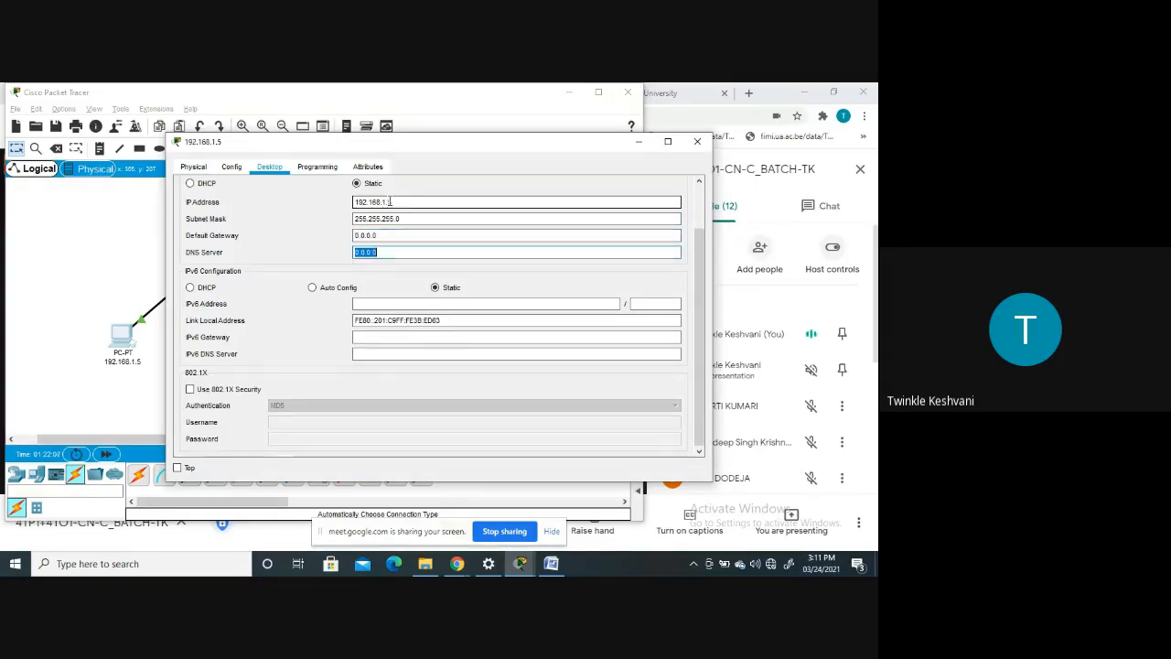
Set the PC's DNS server address to 192.168.1.1 and close its configuration window.
type("192.168")
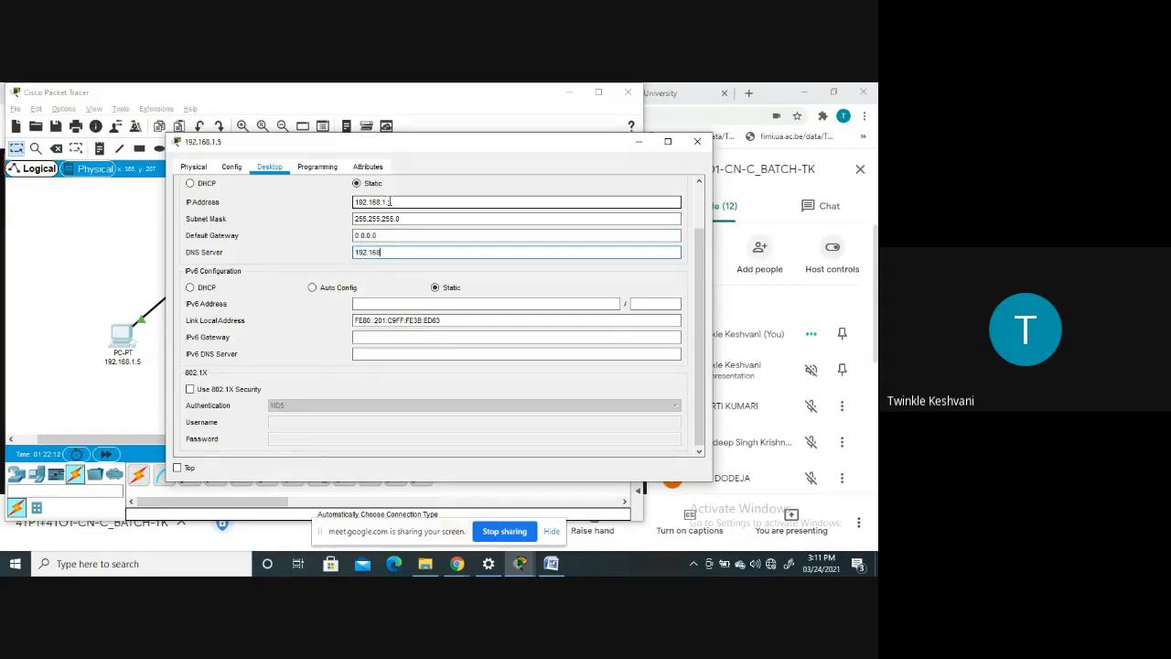
type(".1.1")
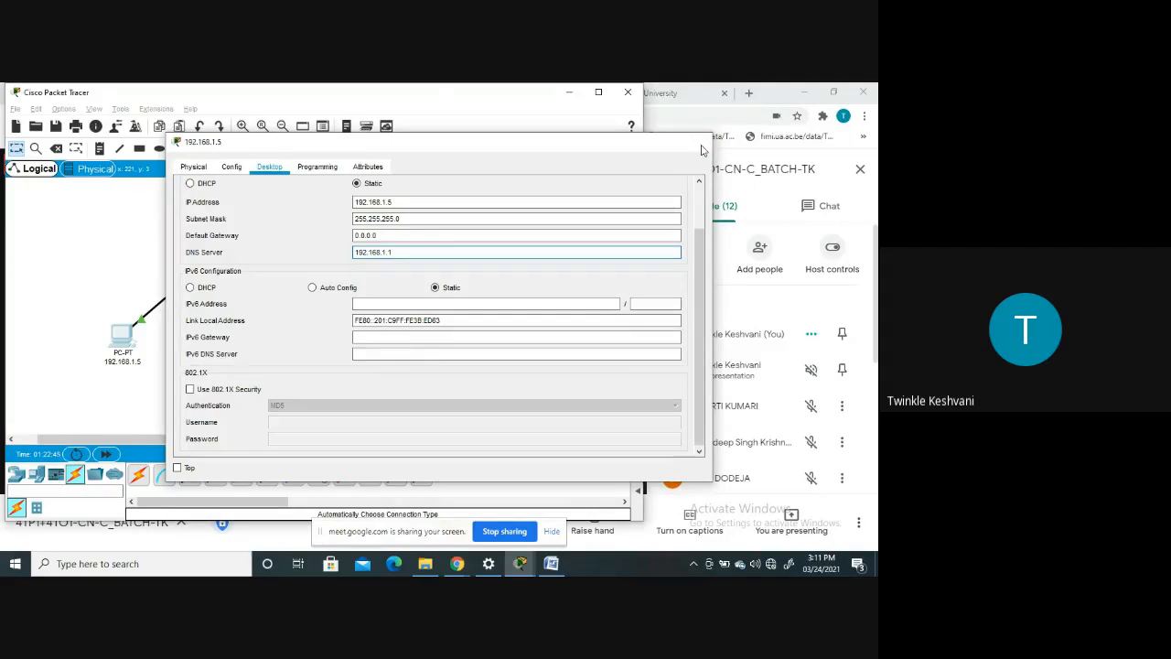
left_click(703, 148)
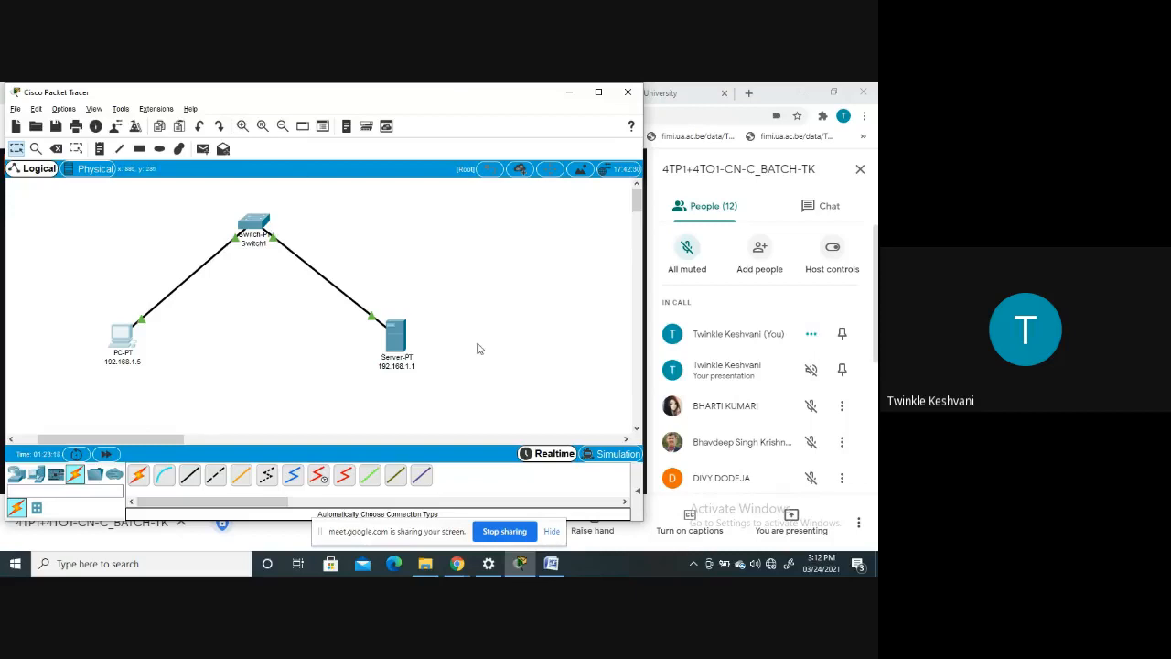
left_click(120, 337)
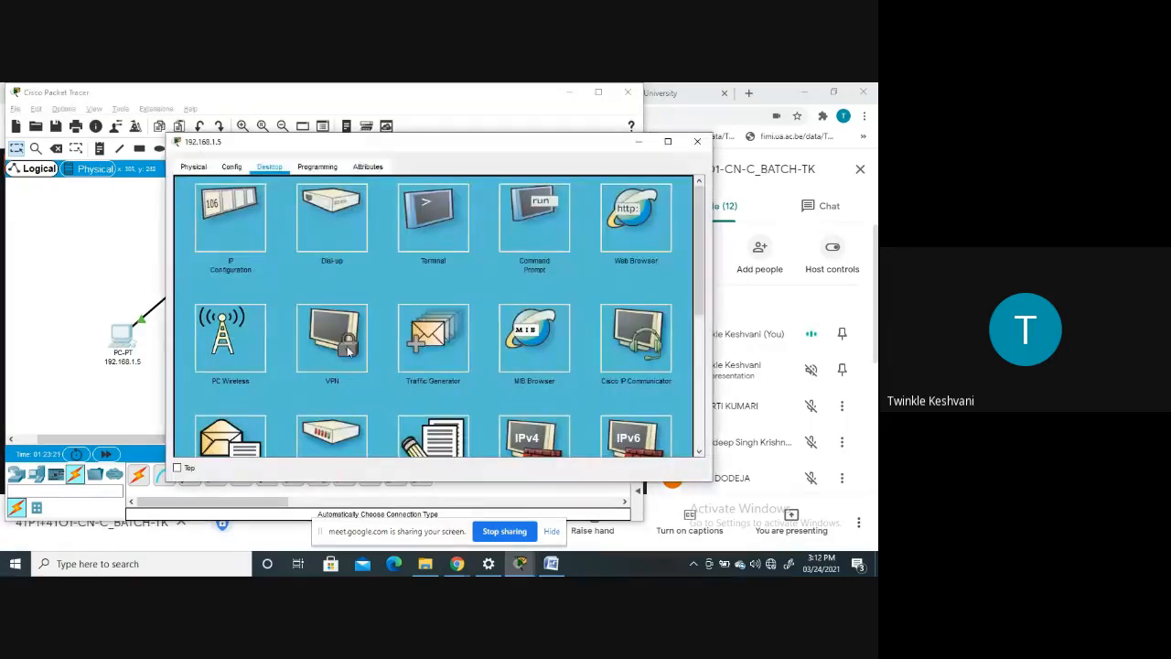
left_click(697, 141)
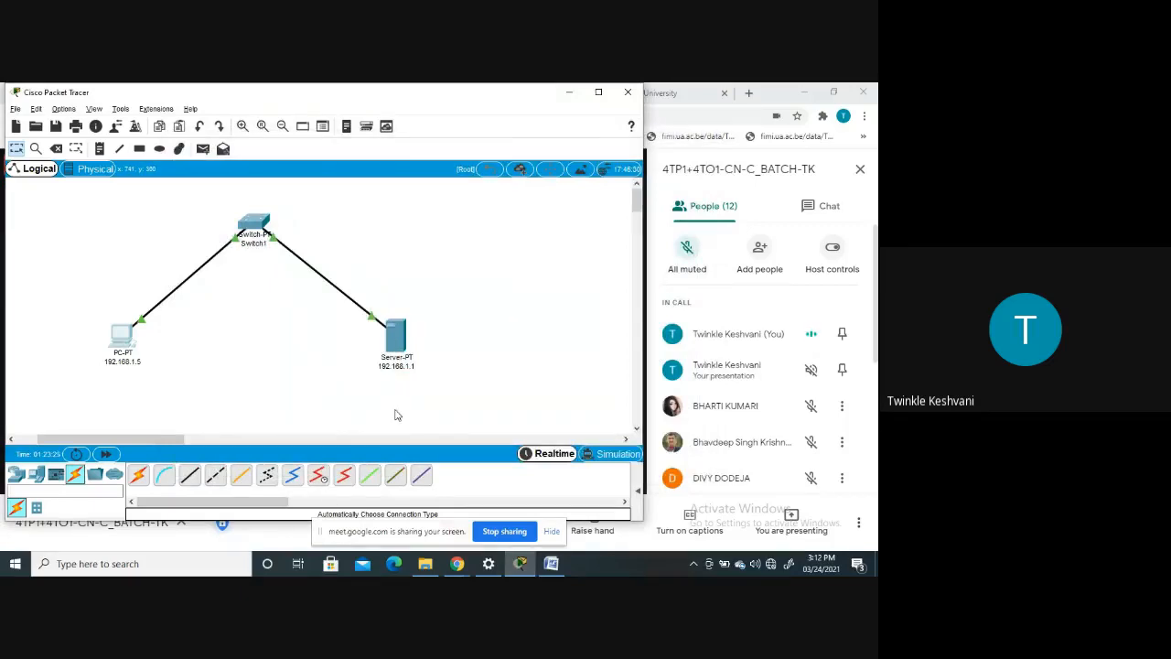
Turn on the DNS service on the server 192.168.1.1.
left_click(398, 333)
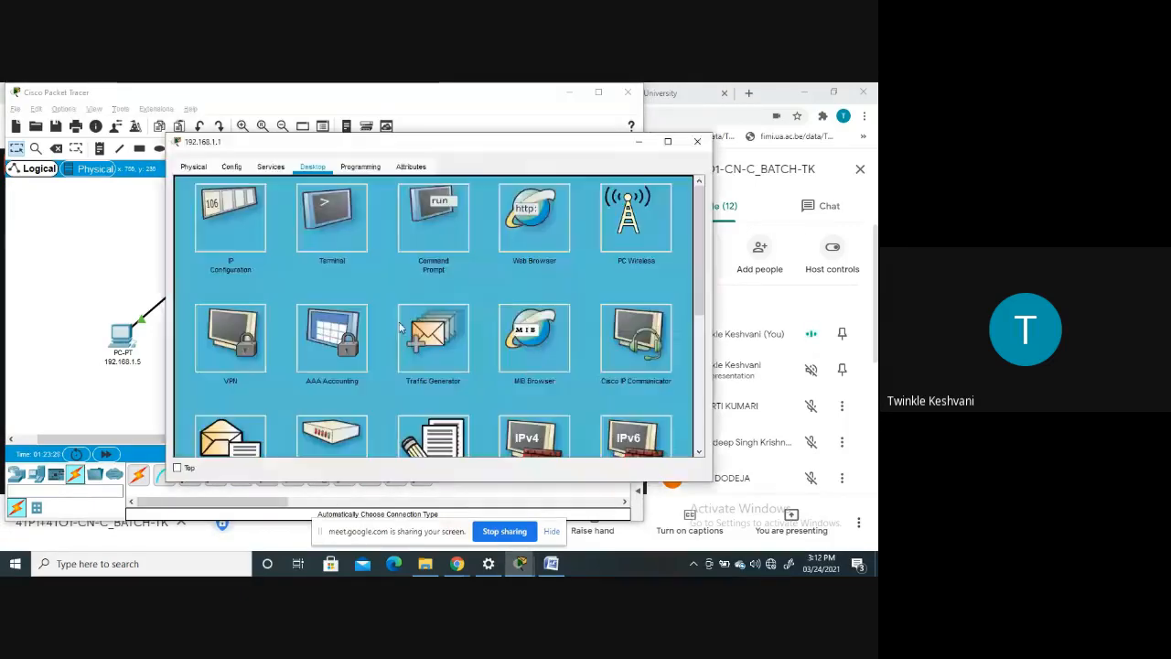
left_click(273, 170)
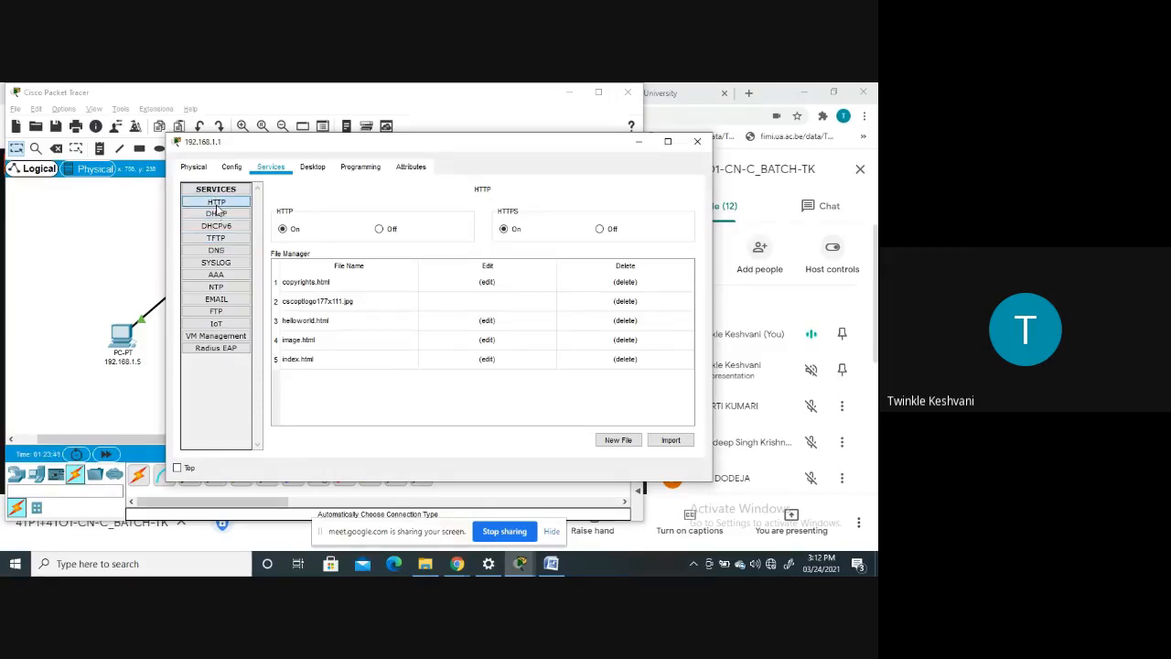
left_click(216, 249)
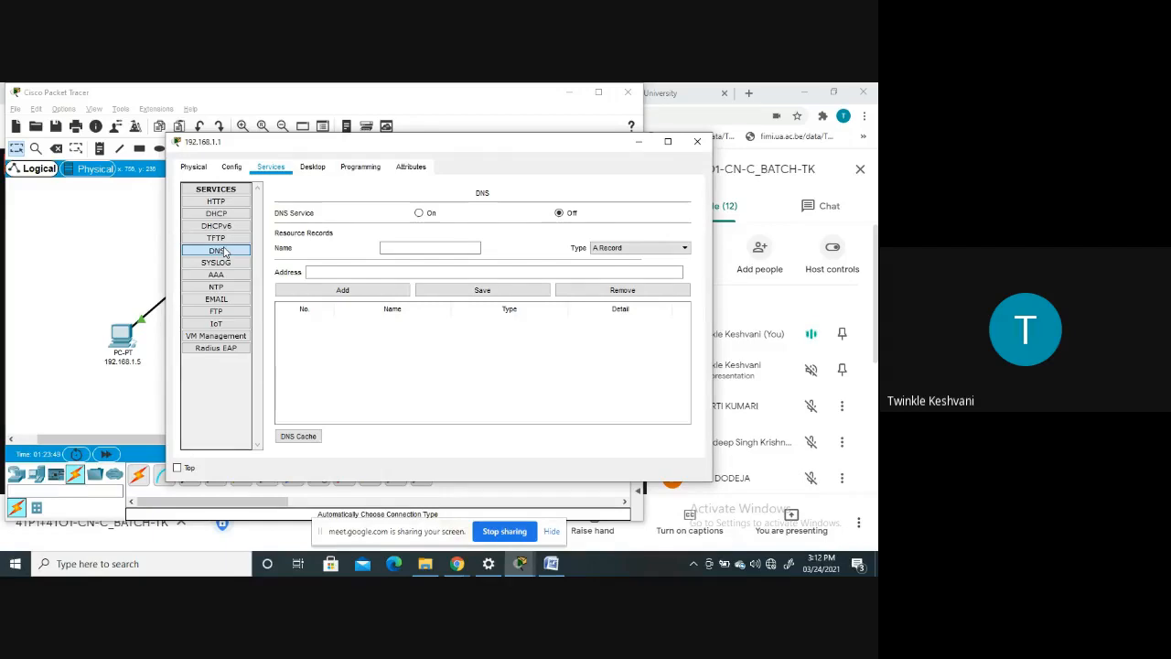
left_click(419, 213)
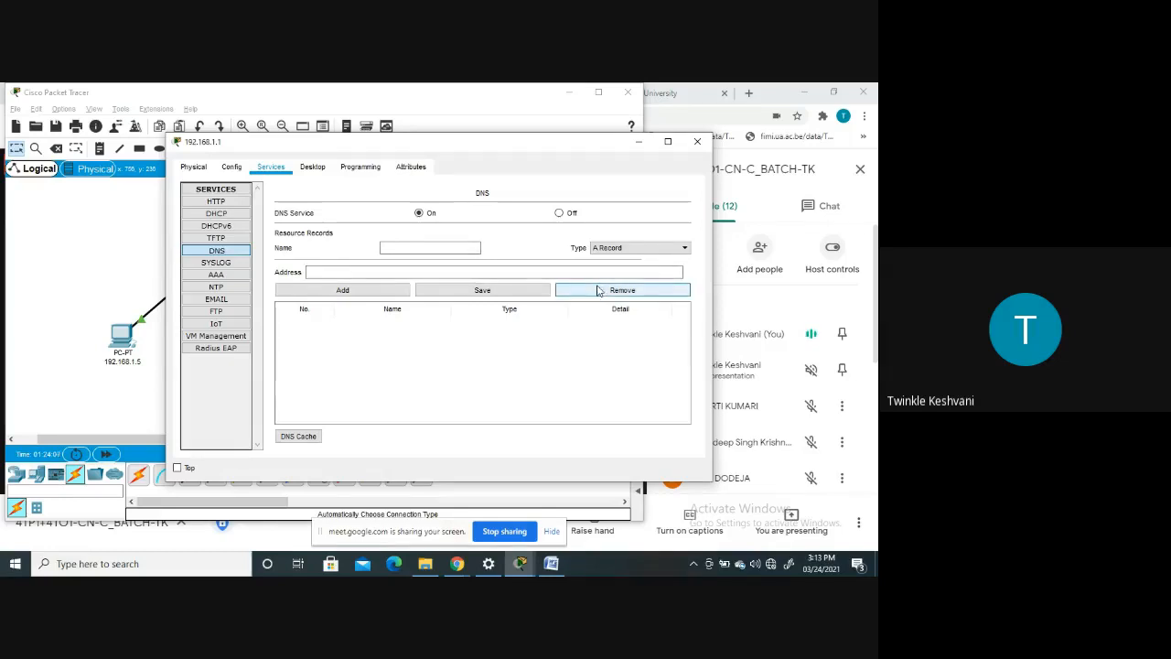
left_click(427, 247)
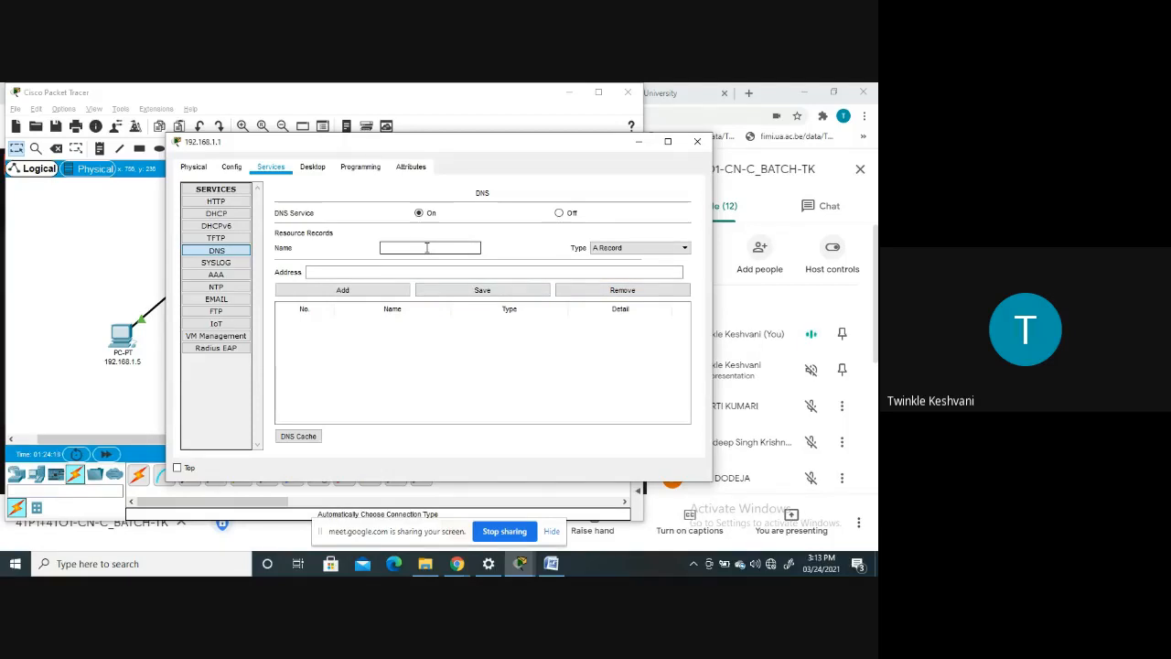
type("www.cisco.com")
left_click(403, 271)
type("1")
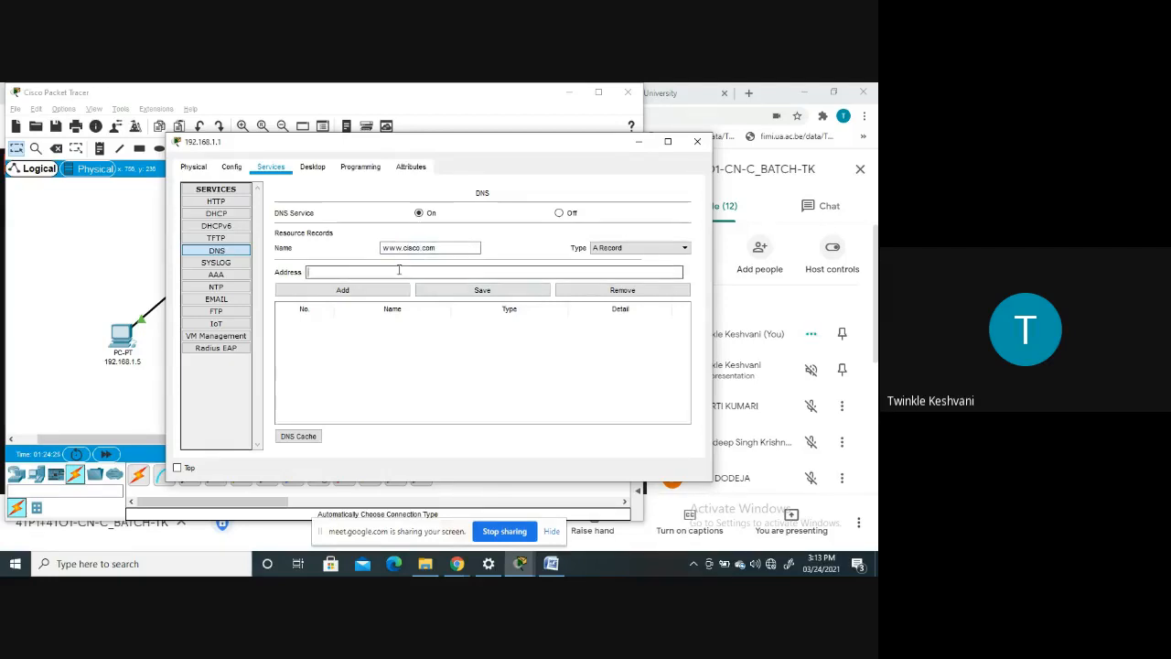
type("92.168.1.1")
left_click(386, 291)
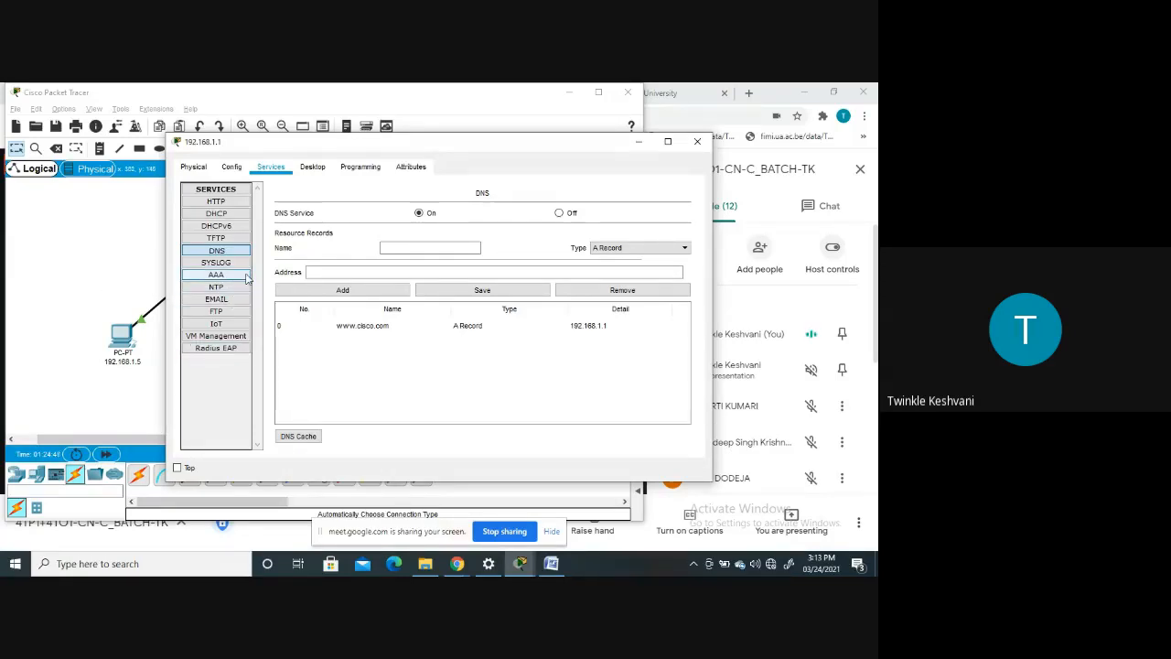
Replace the body of the server's HTTP file index.html with "Welcome to cisco packet tracer", save it over the existing file, and close the server window.
left_click(217, 203)
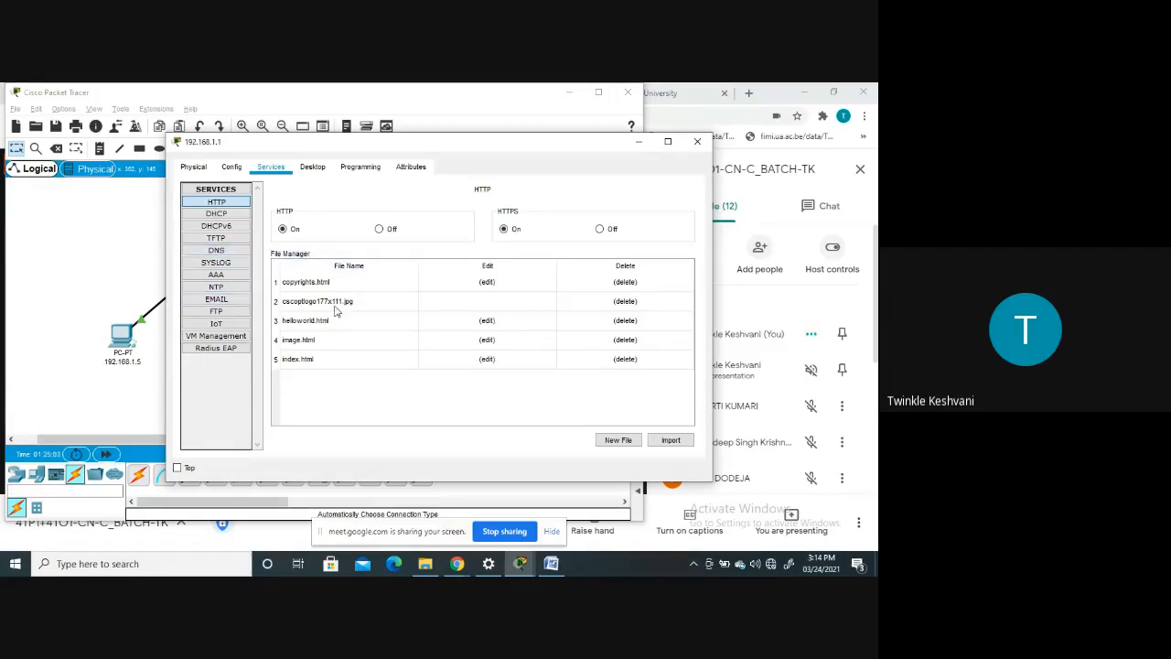
left_click(485, 359)
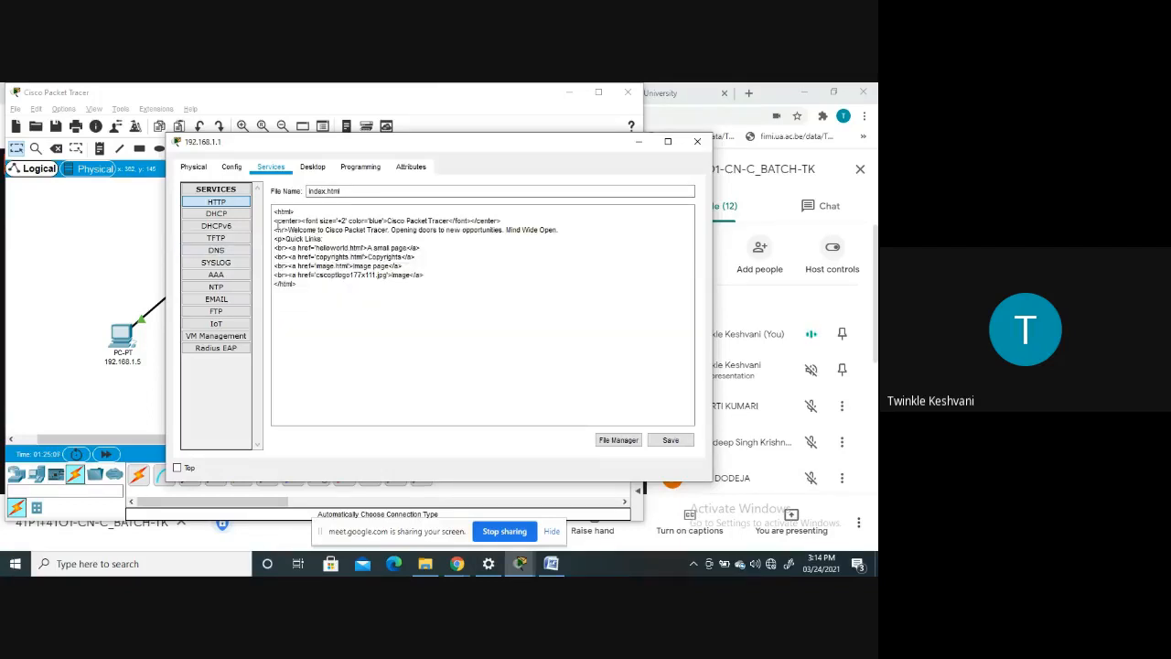
left_click_drag(273, 221, 426, 273)
type("W")
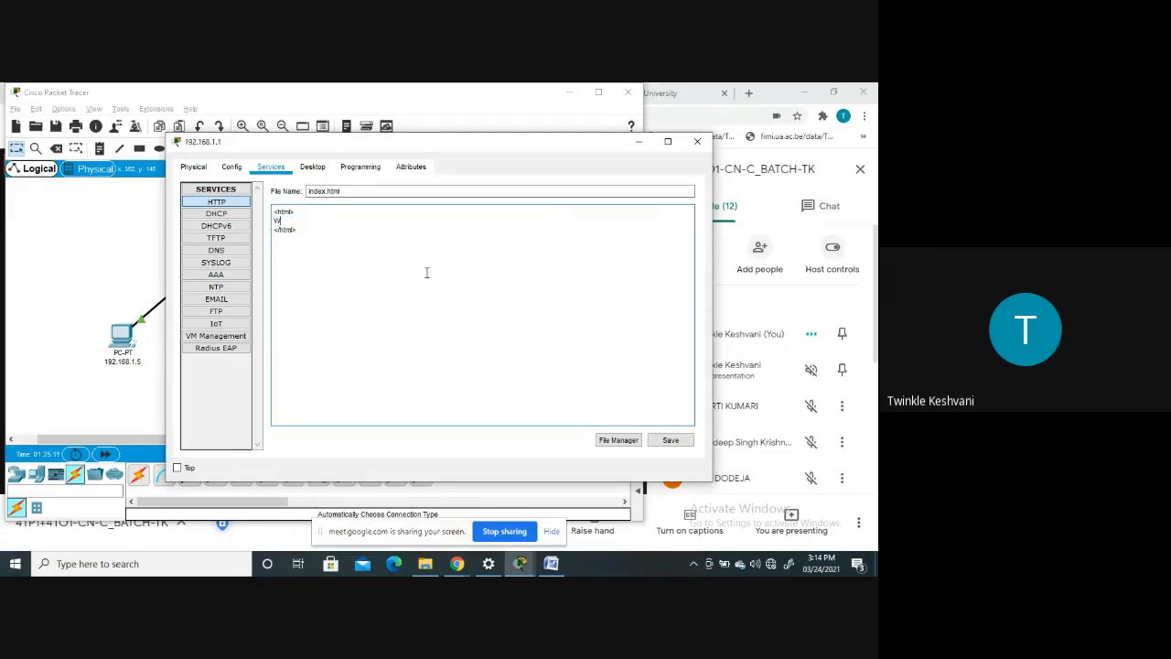
type("elcome to cisco packet tracer")
left_click(677, 442)
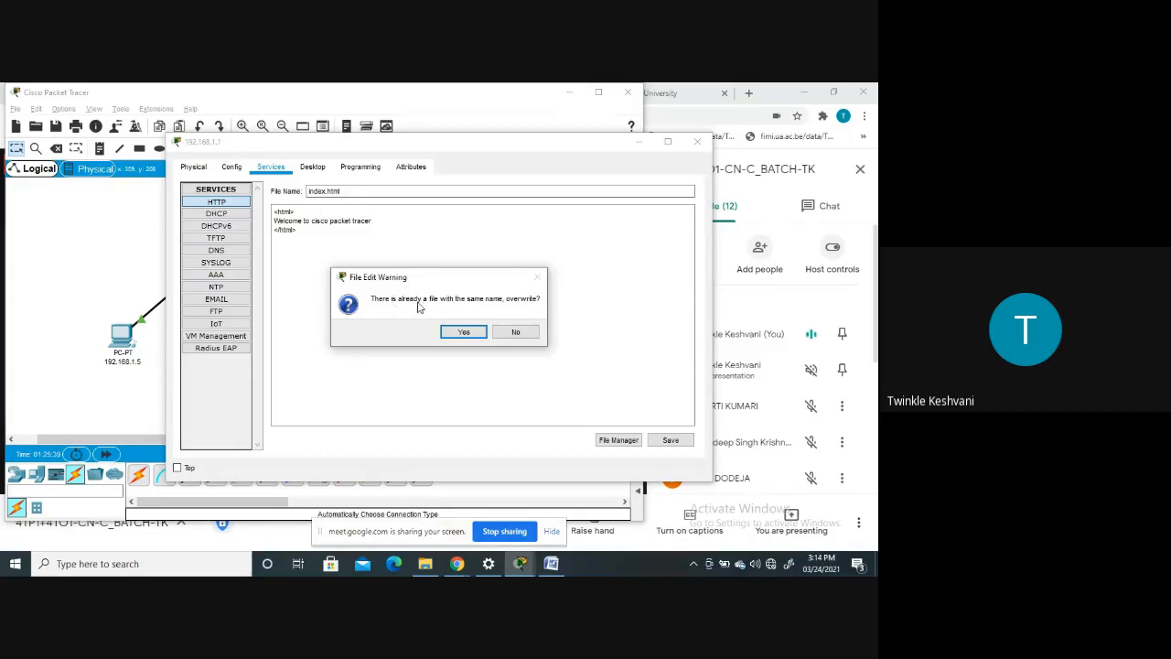
left_click(475, 333)
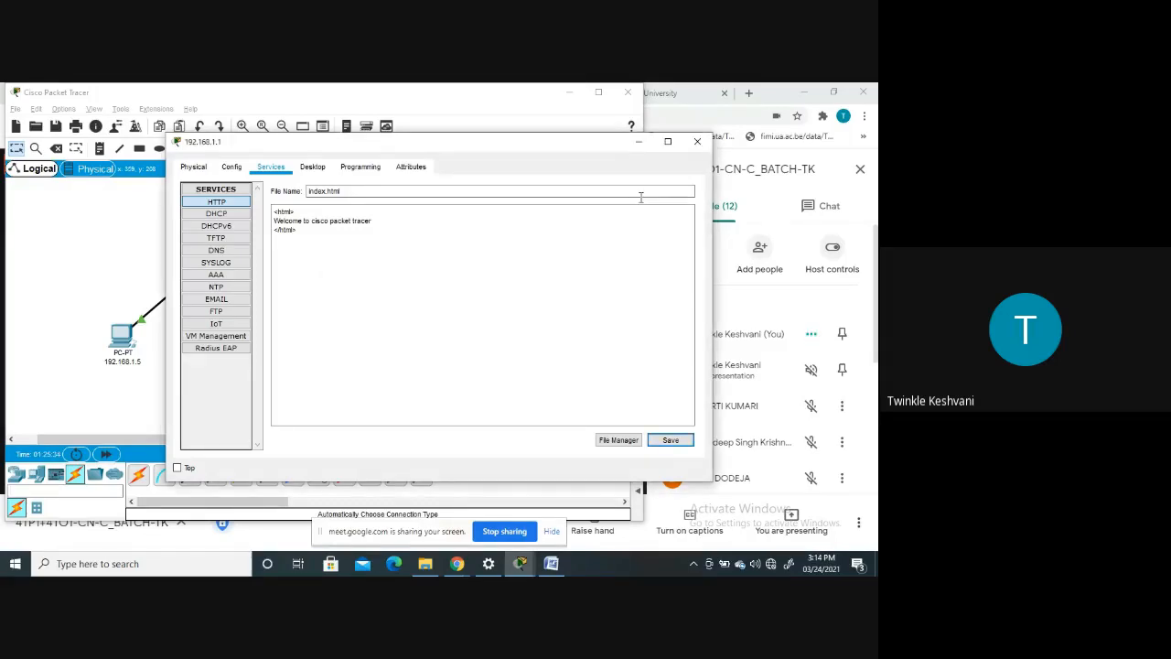
left_click(697, 141)
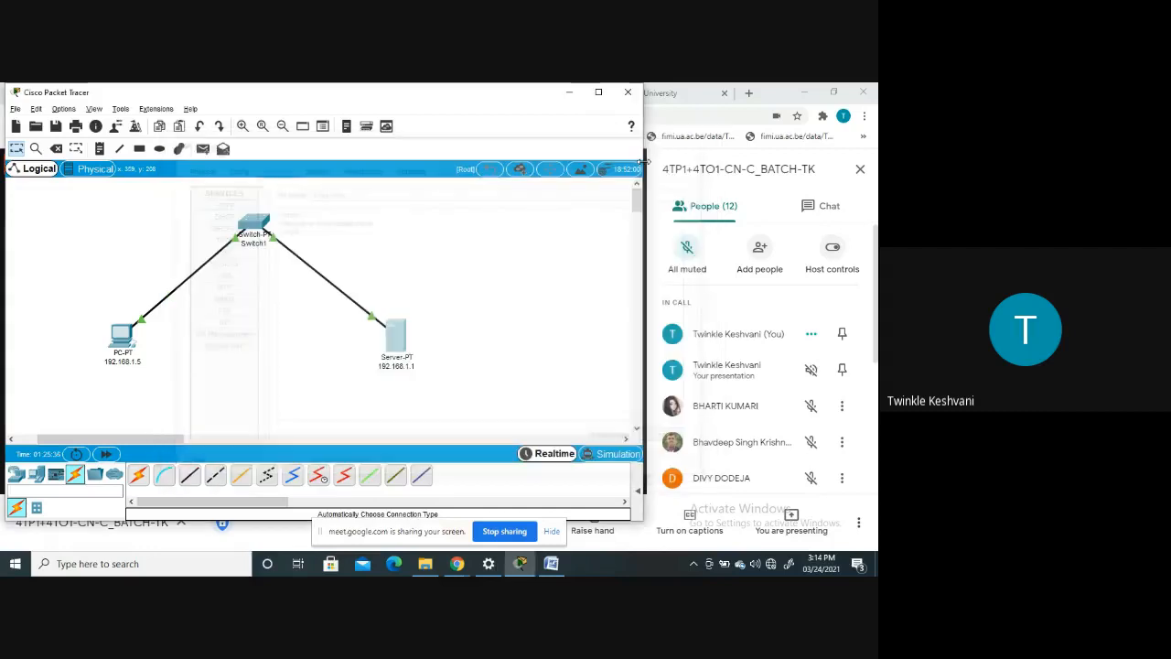
left_click(122, 337)
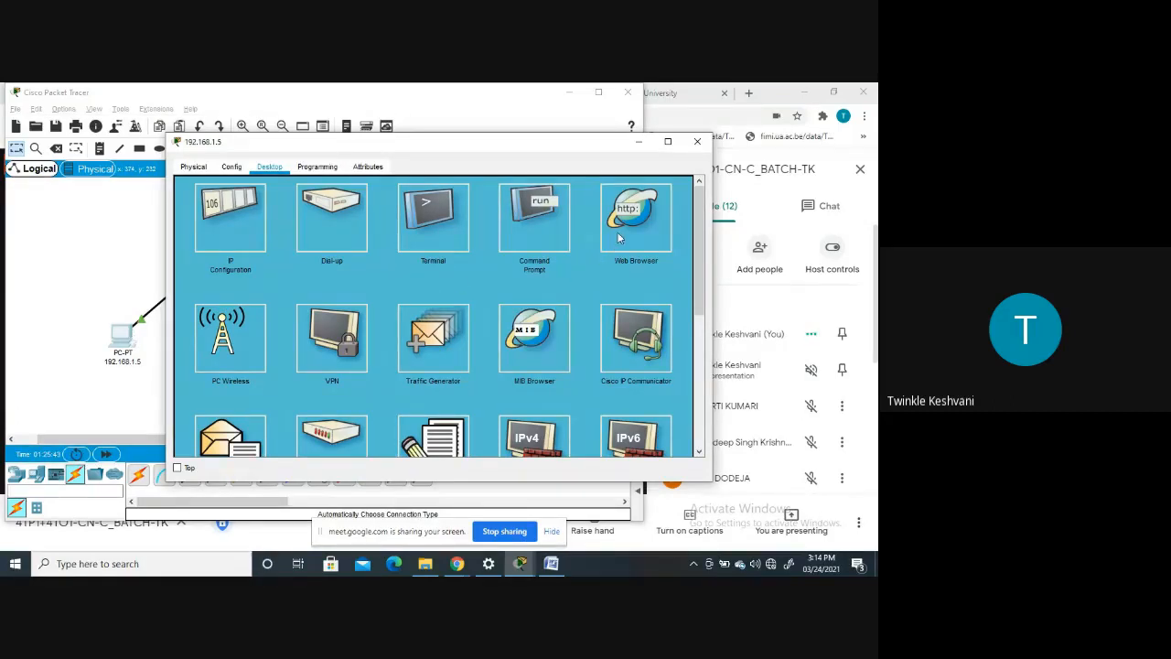
left_click(644, 233)
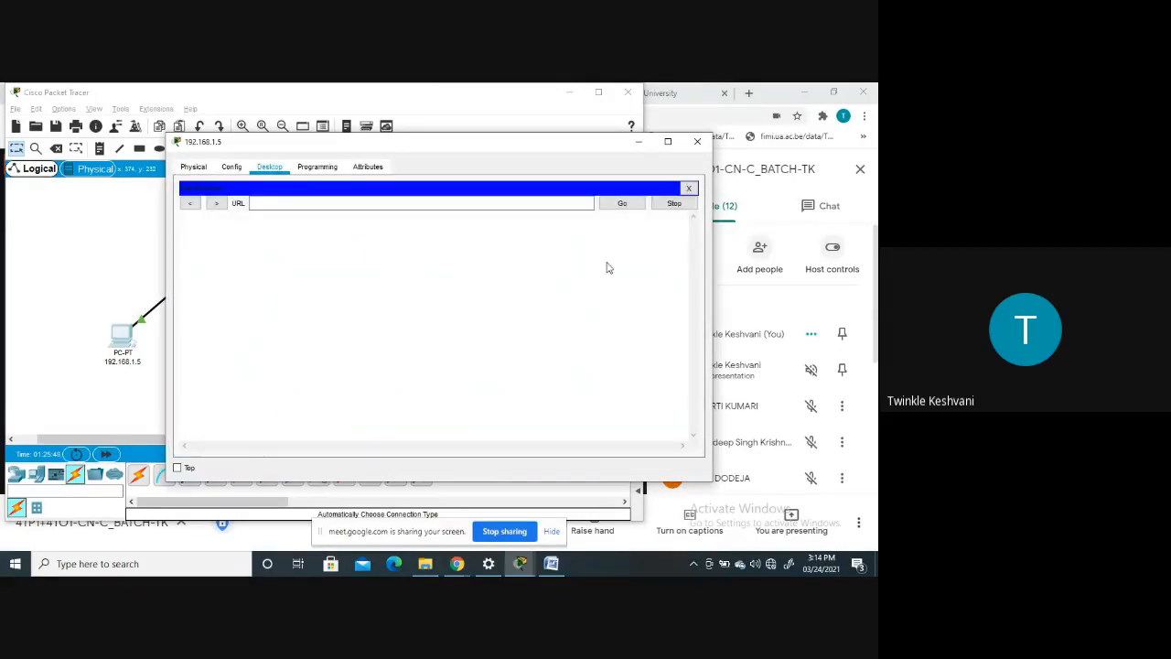
left_click(319, 203)
type("w")
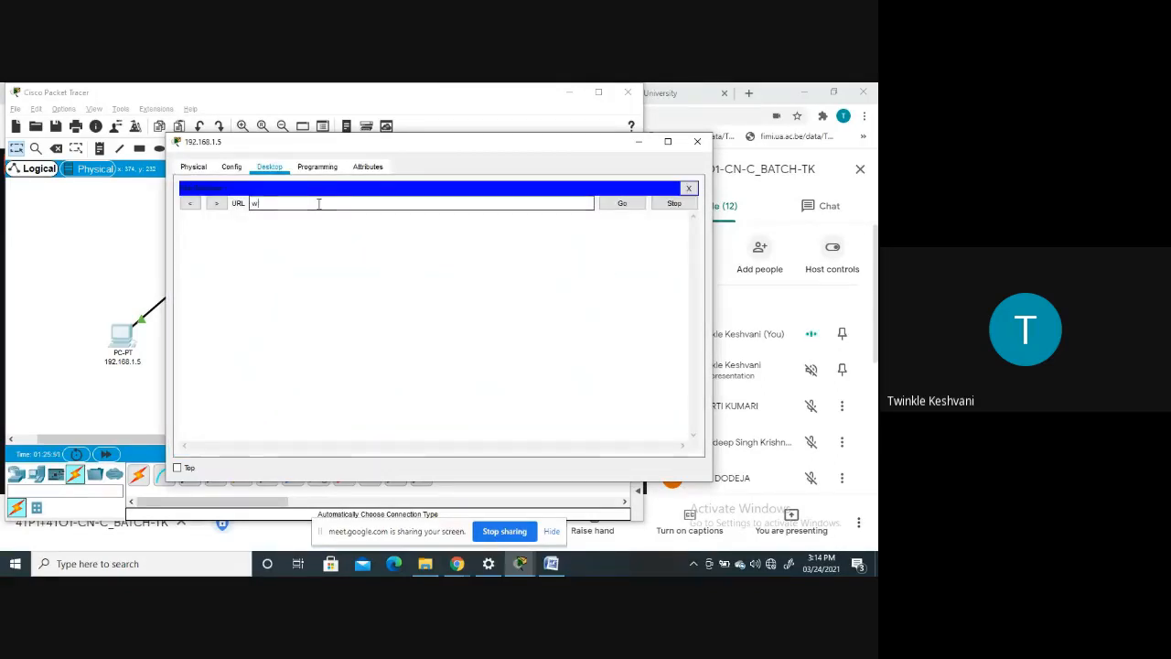
type("ww.ci")
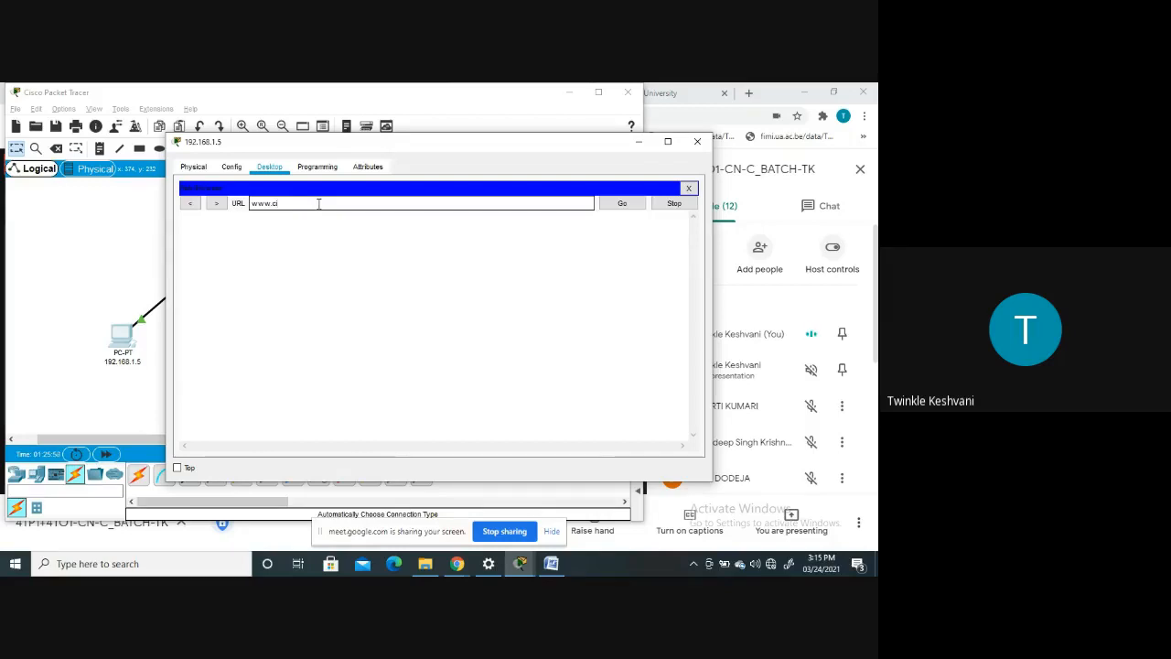
type("sco.com")
left_click(622, 203)
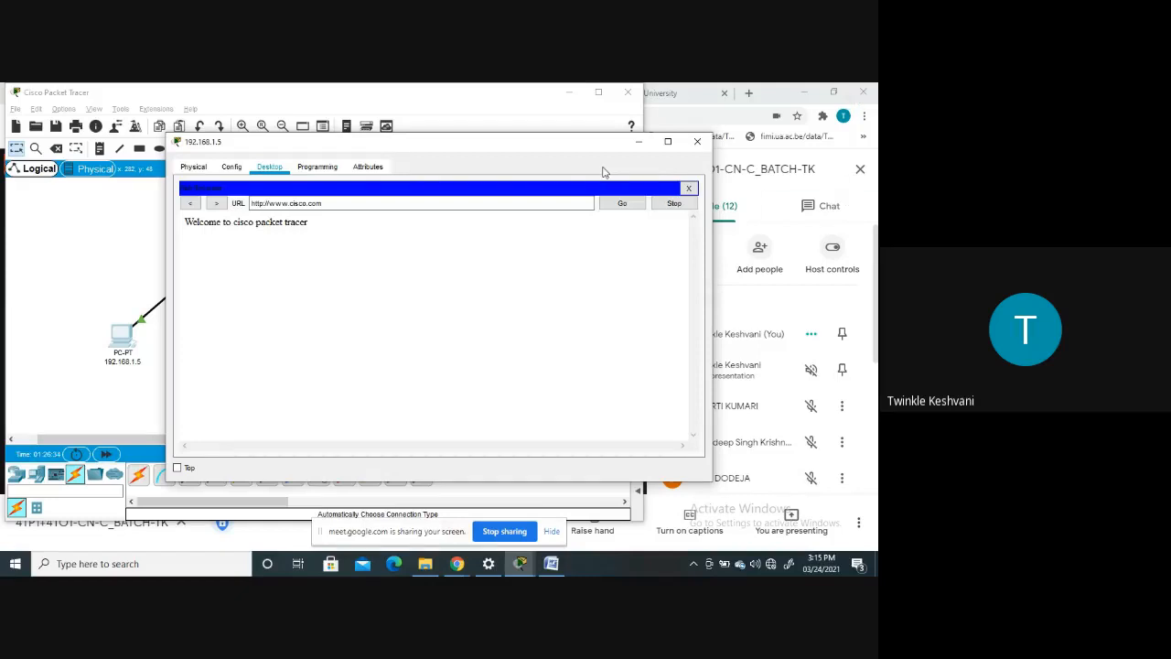
Load the web page by the server's IP address 192.168.1.1 in the PC's web browser.
left_click_drag(465, 152, 380, 113)
scroll(814, 453, "down", 5)
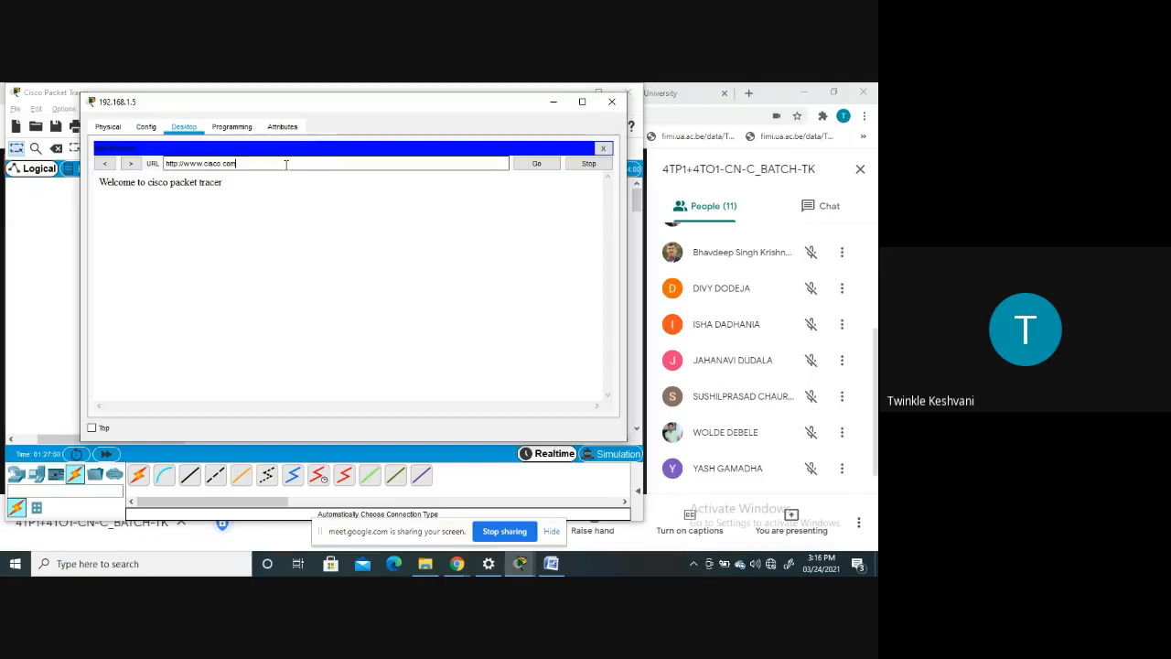
left_click_drag(288, 165, 155, 165)
key("Return")
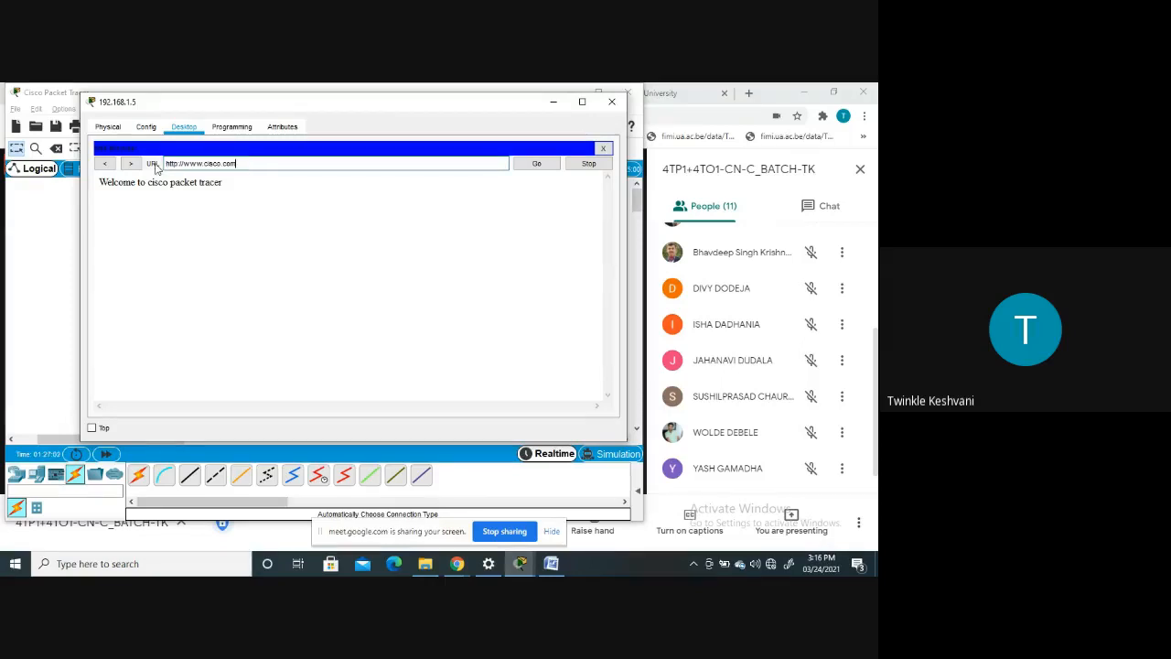
triple_click(251, 158)
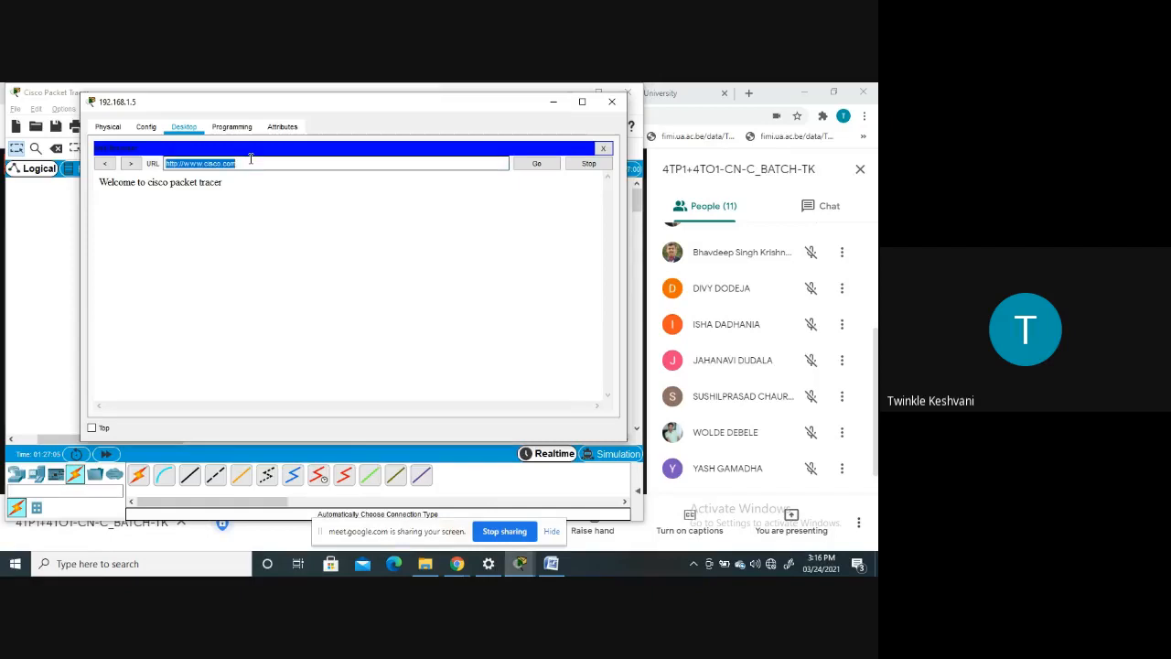
type("192.168.1.1")
left_click(556, 168)
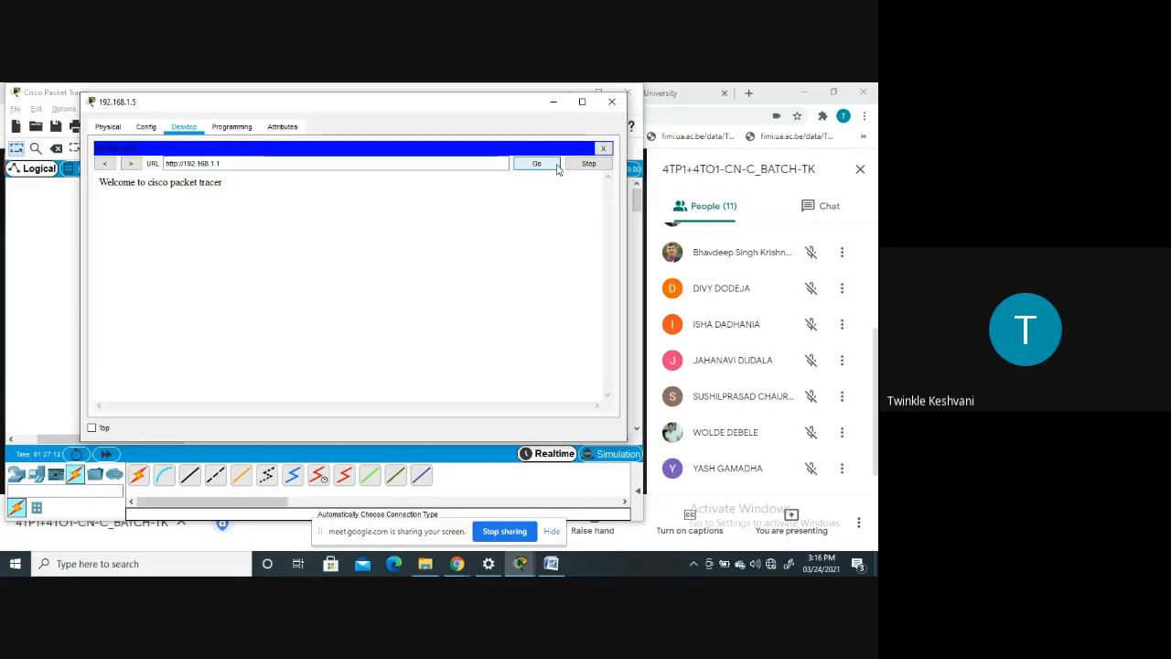
left_click(281, 161)
key("ctrl+a")
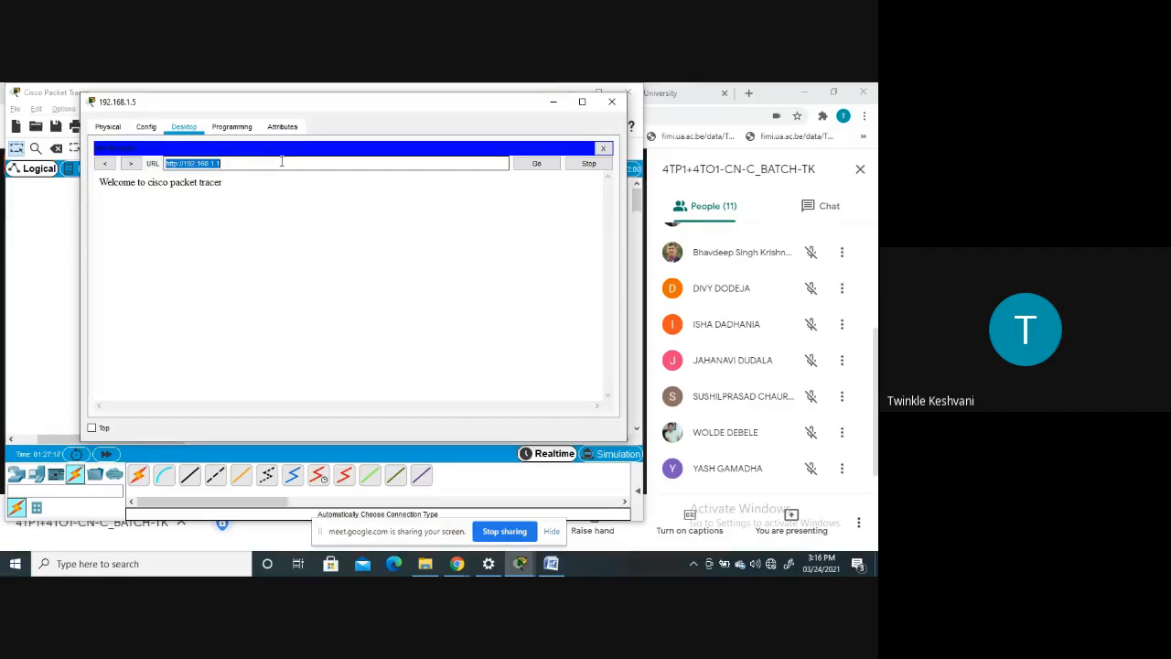
type("www.")
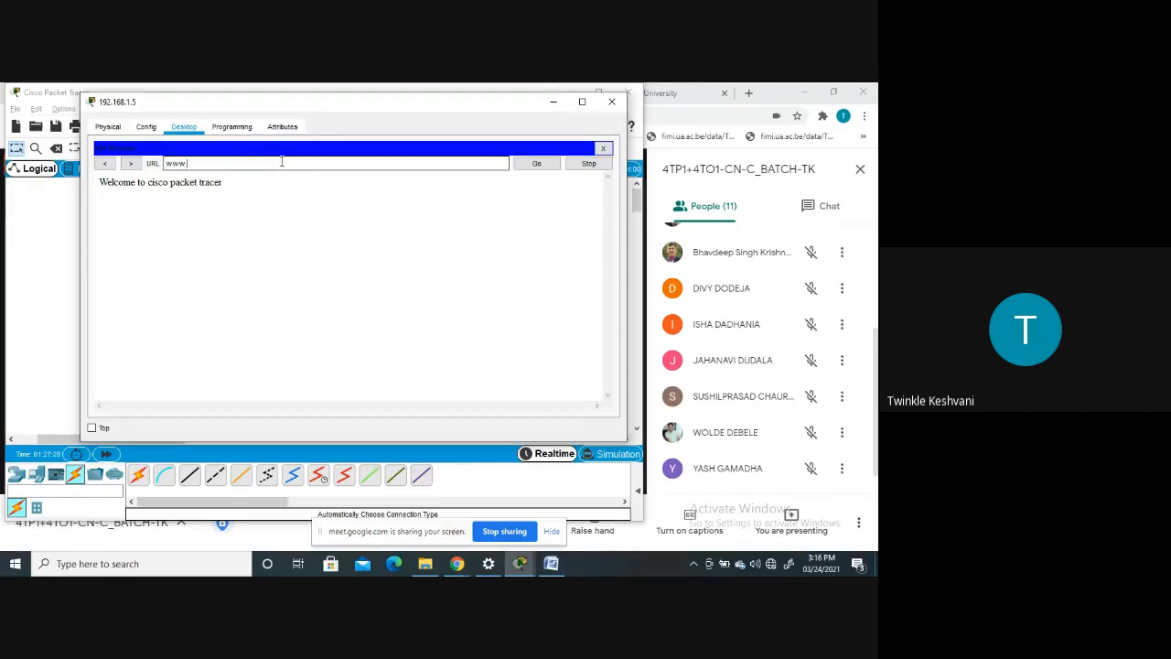
type("cisco.com")
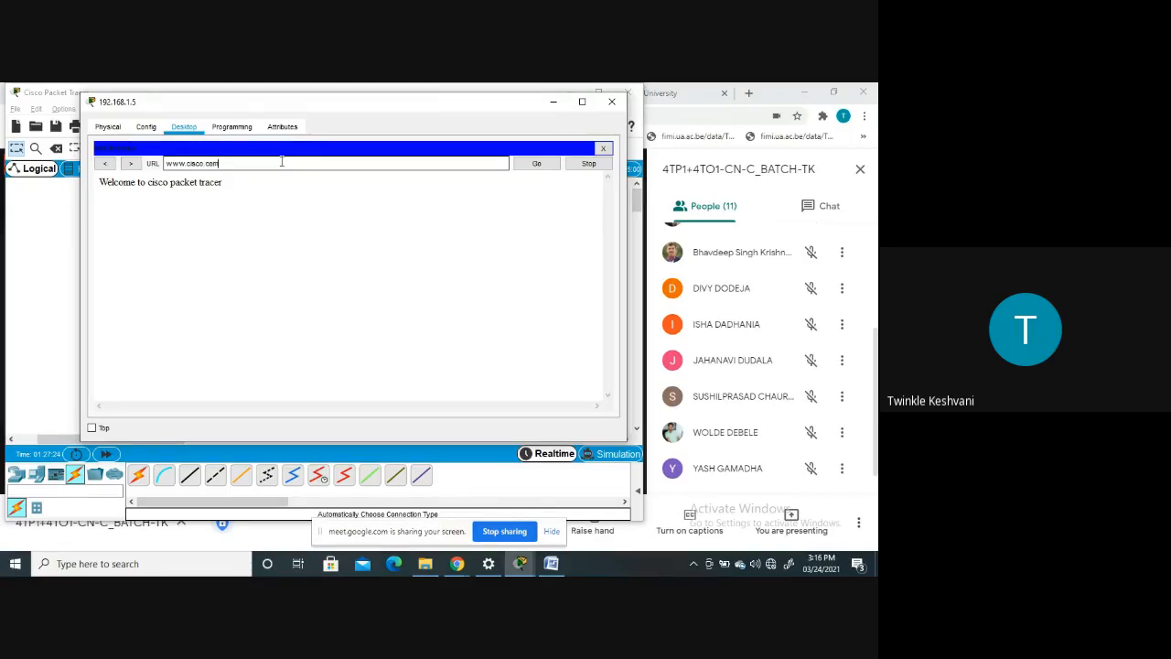
left_click(537, 164)
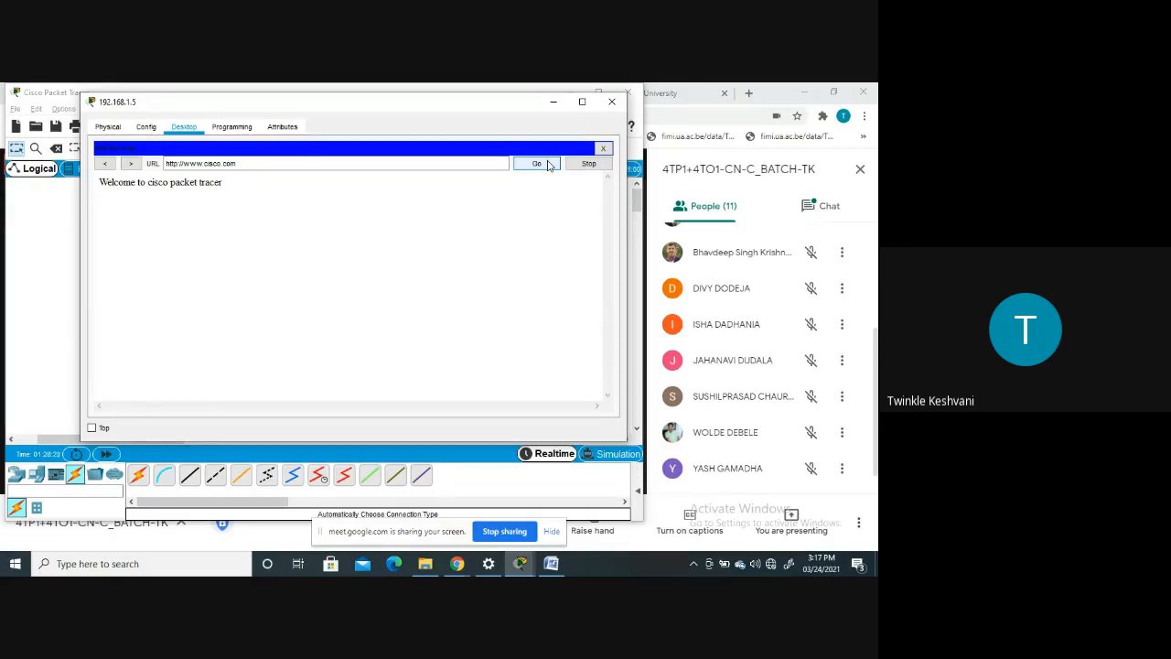
Check the Google Meet chat messages, return to the PC's web browser window in Packet Tracer, and dismiss the presenting notification.
left_click(810, 209)
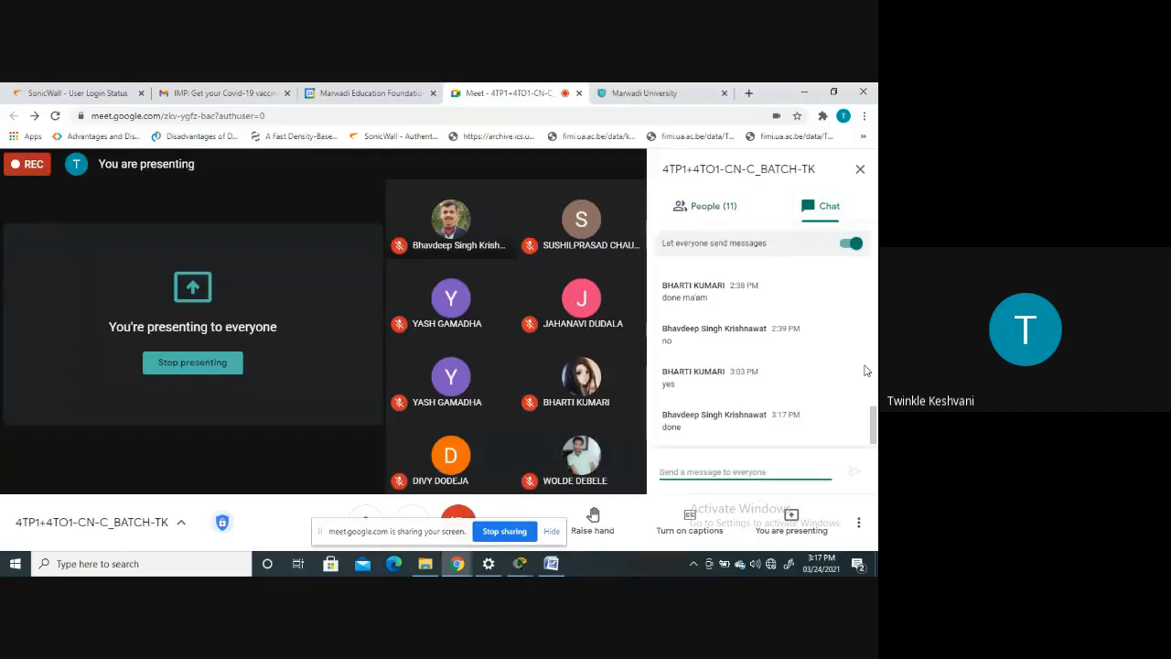
left_click(517, 568)
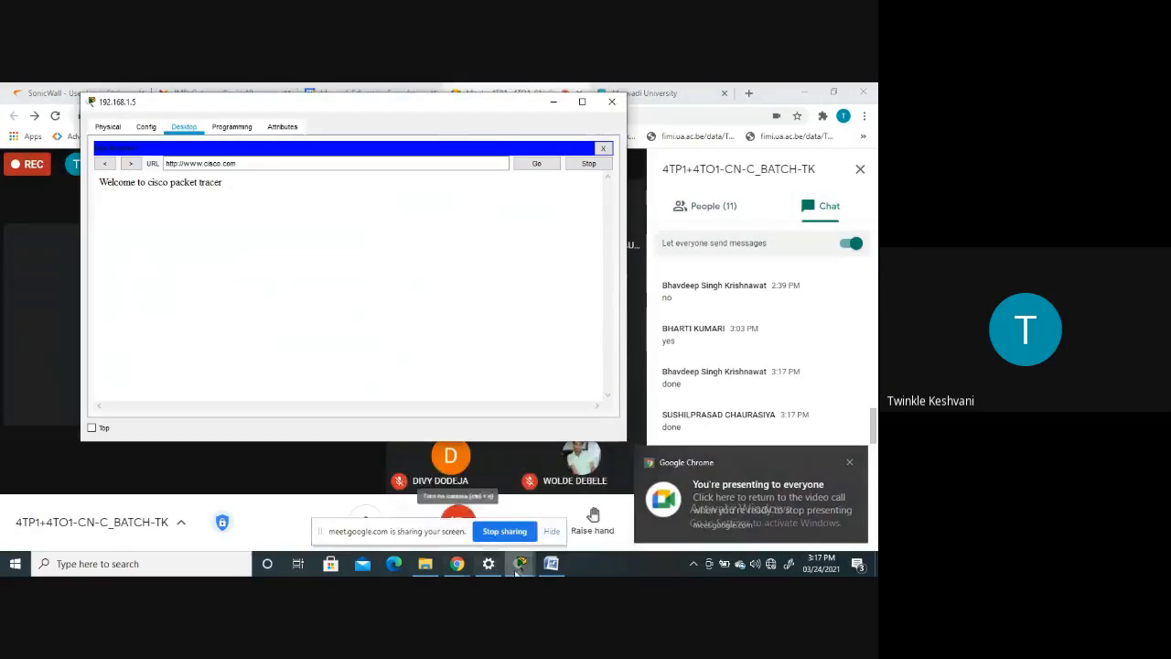
left_click(457, 507)
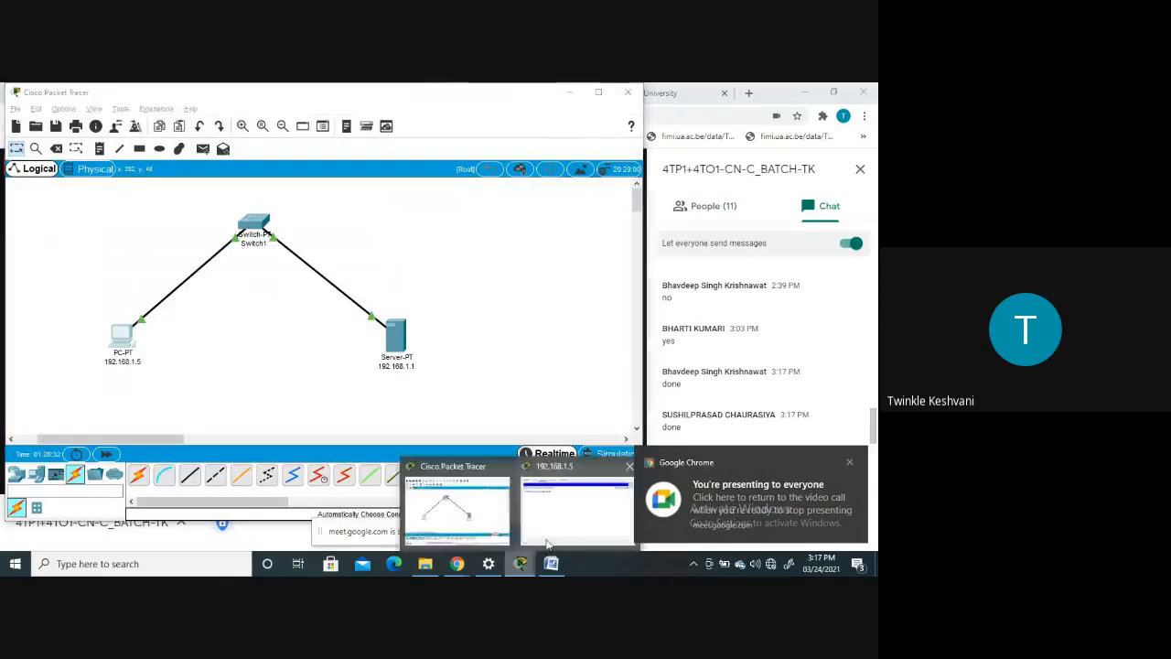
left_click(547, 544)
left_click(849, 463)
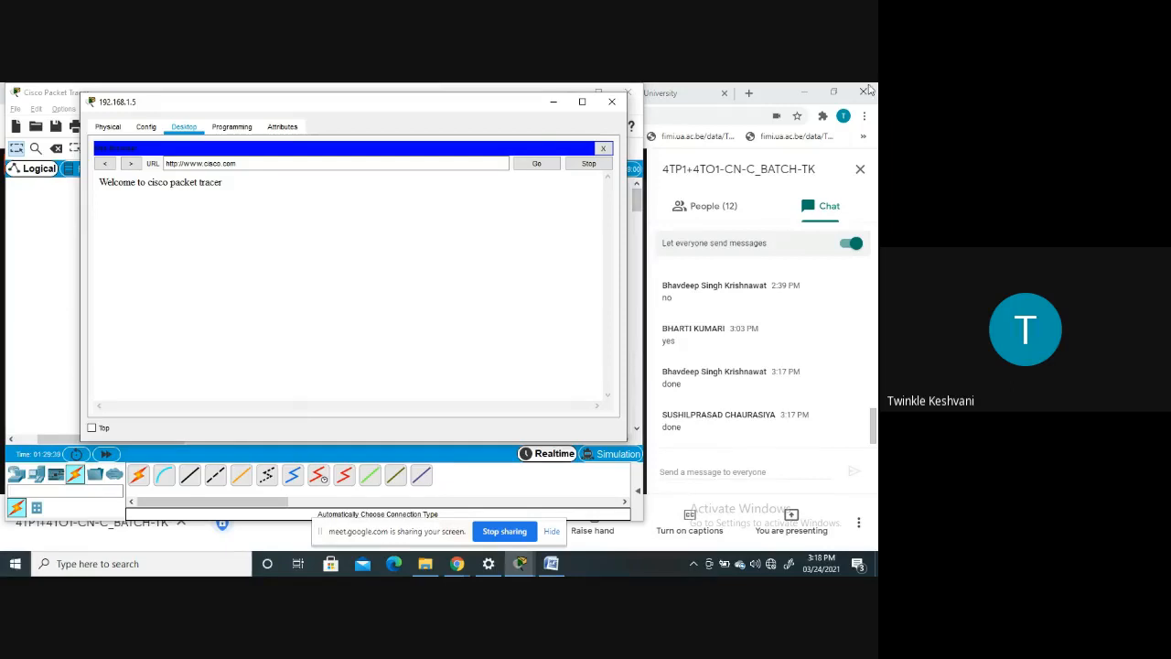
Review the participant list in Google Meet and stop sharing the screen.
left_click(741, 222)
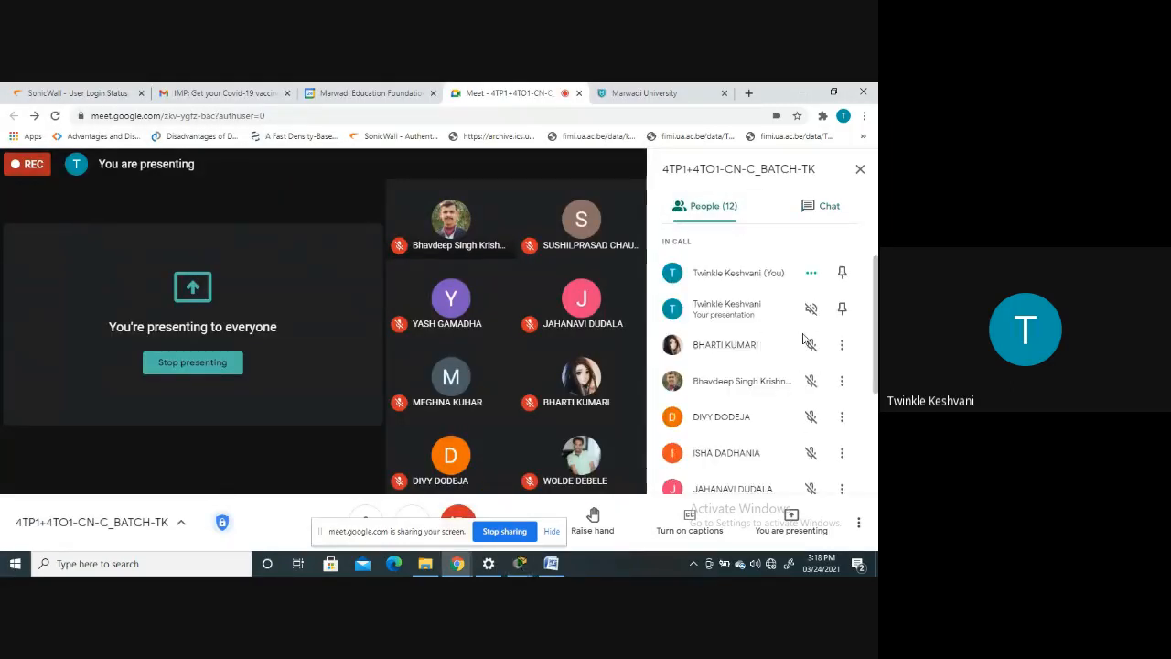
scroll(802, 336, "down", 1)
scroll(803, 339, "down", 1)
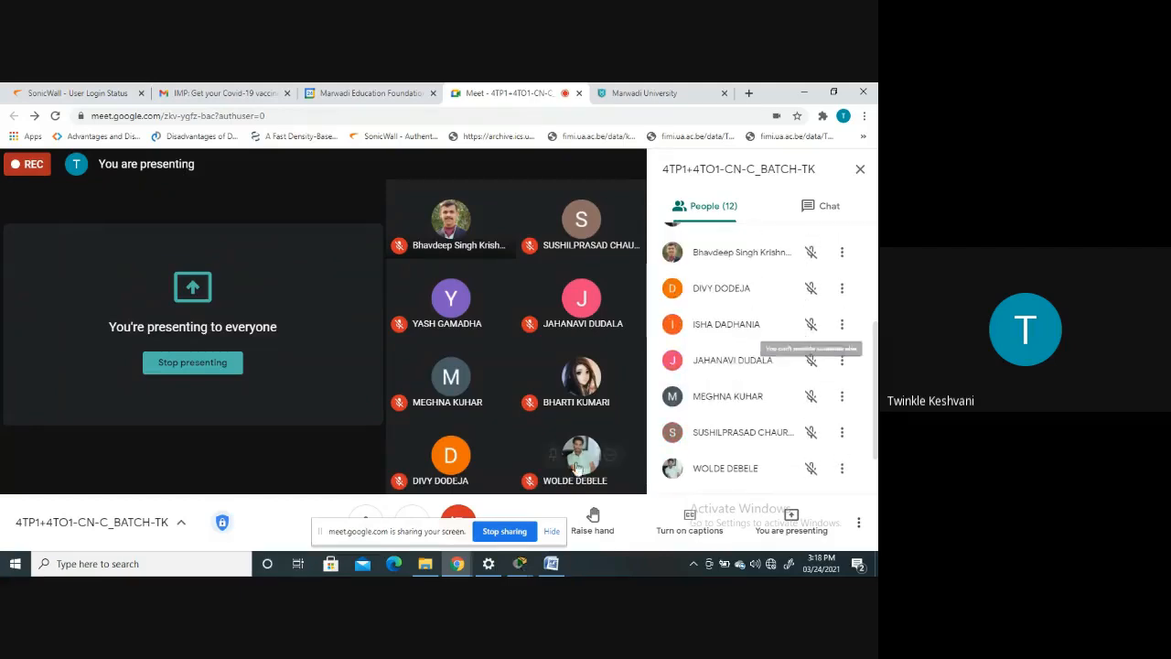
left_click(488, 531)
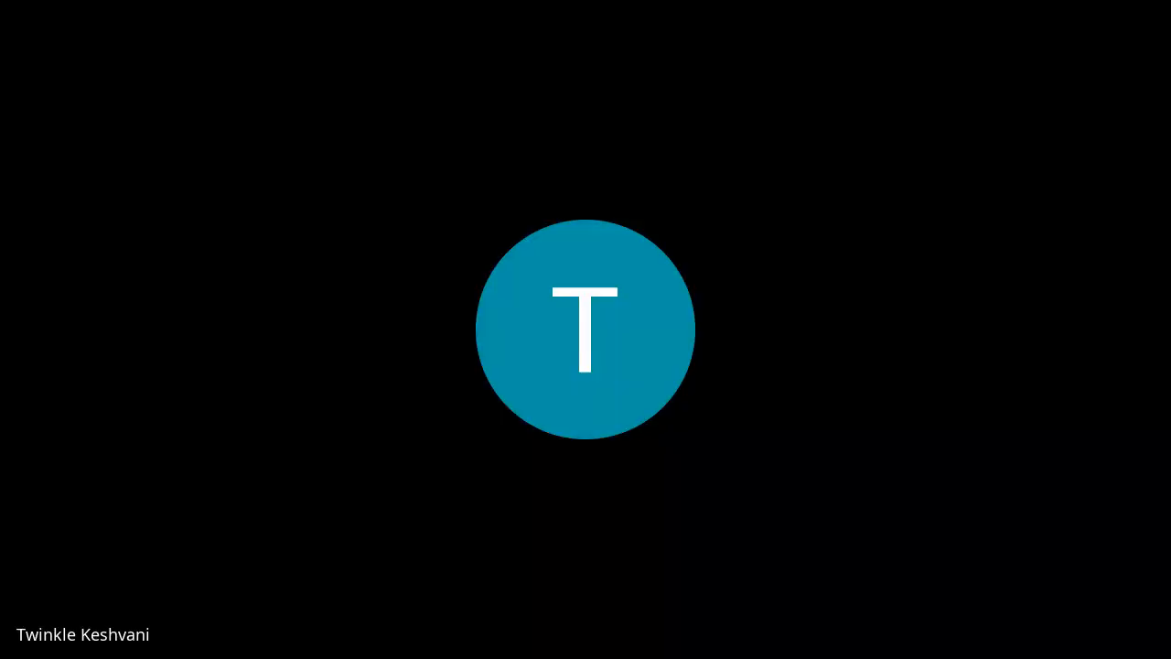